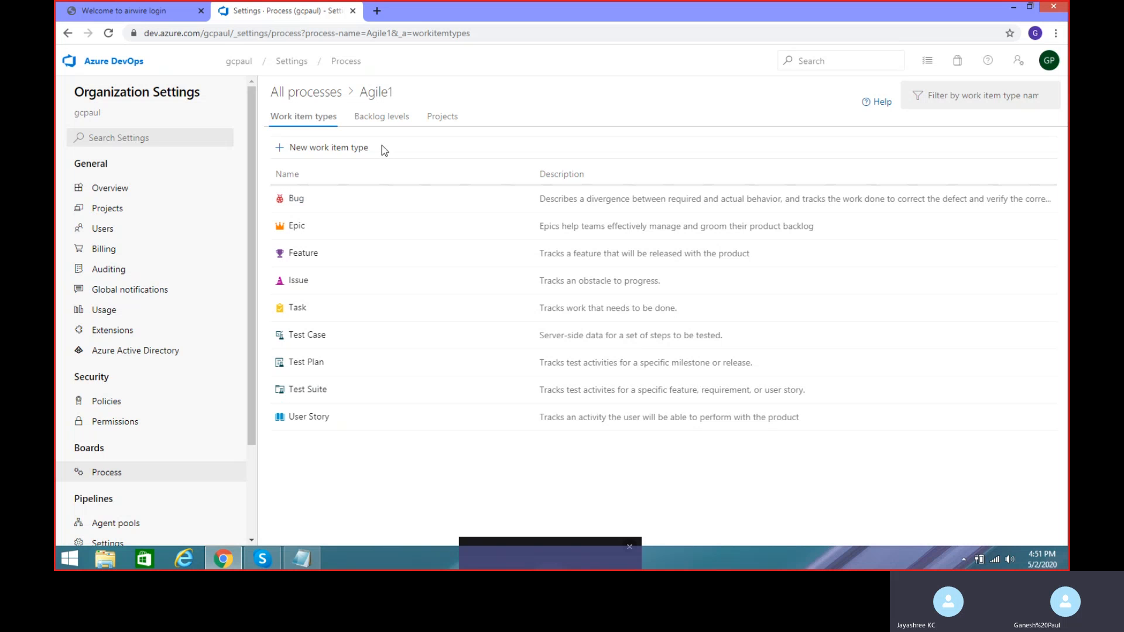
- From the list of all processes, open the User Story work item type of the Agile1 process
left_click(297, 95)
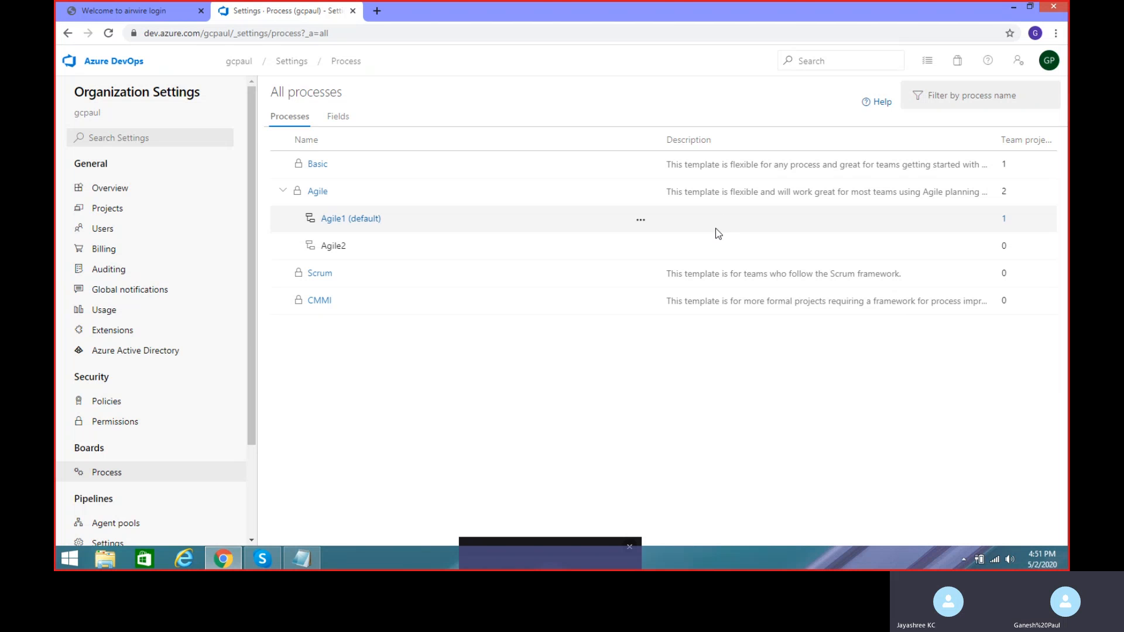
left_click(597, 223)
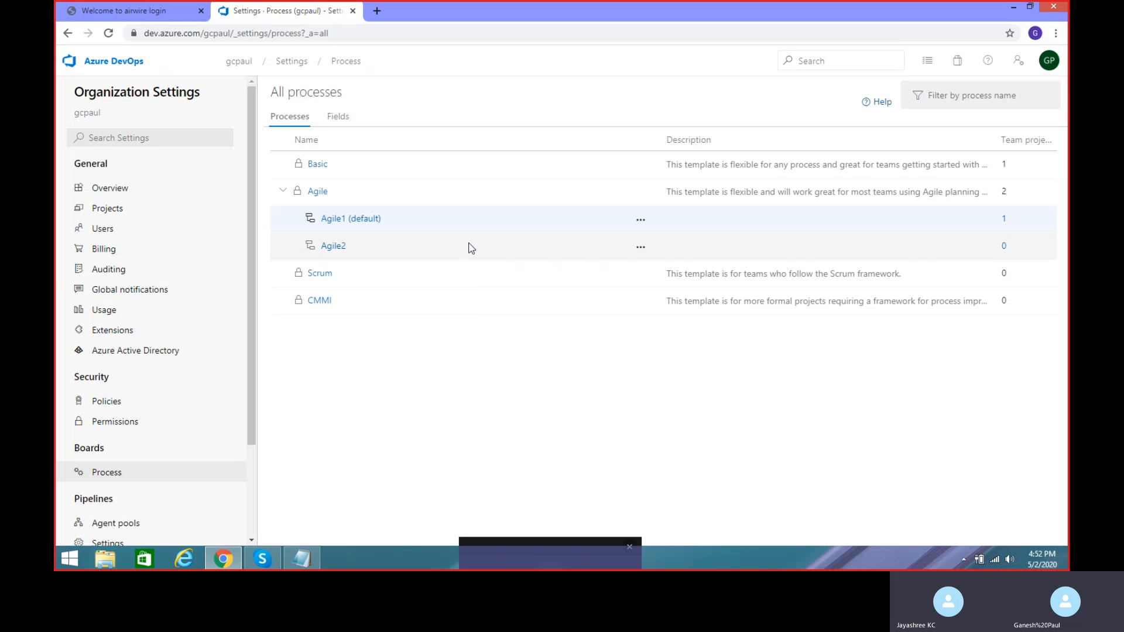
left_click(365, 219)
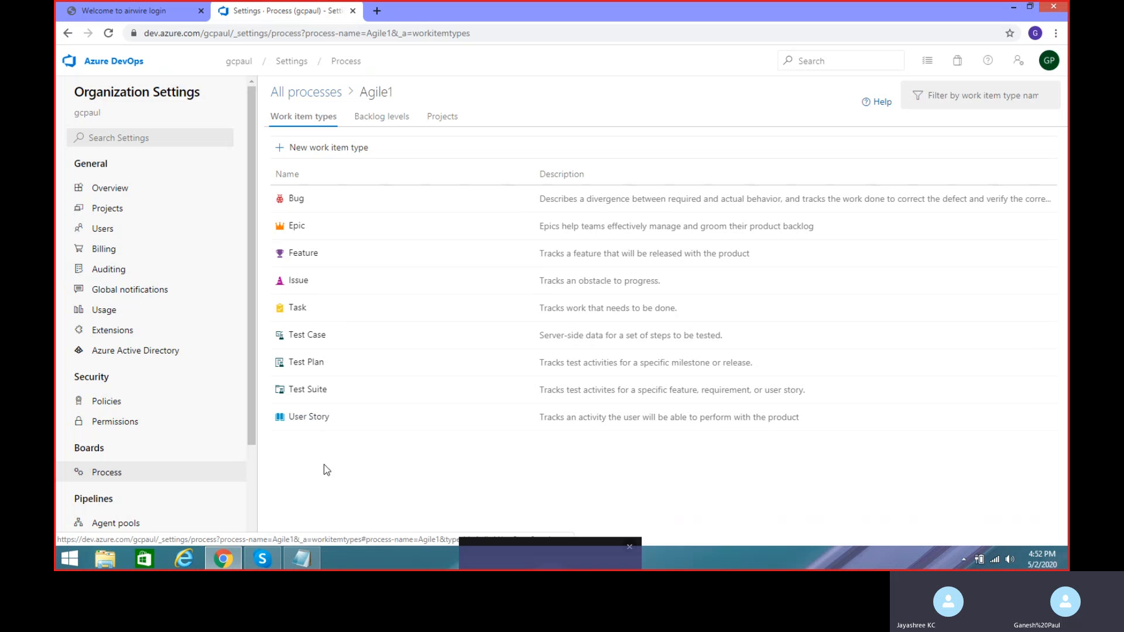
left_click(309, 416)
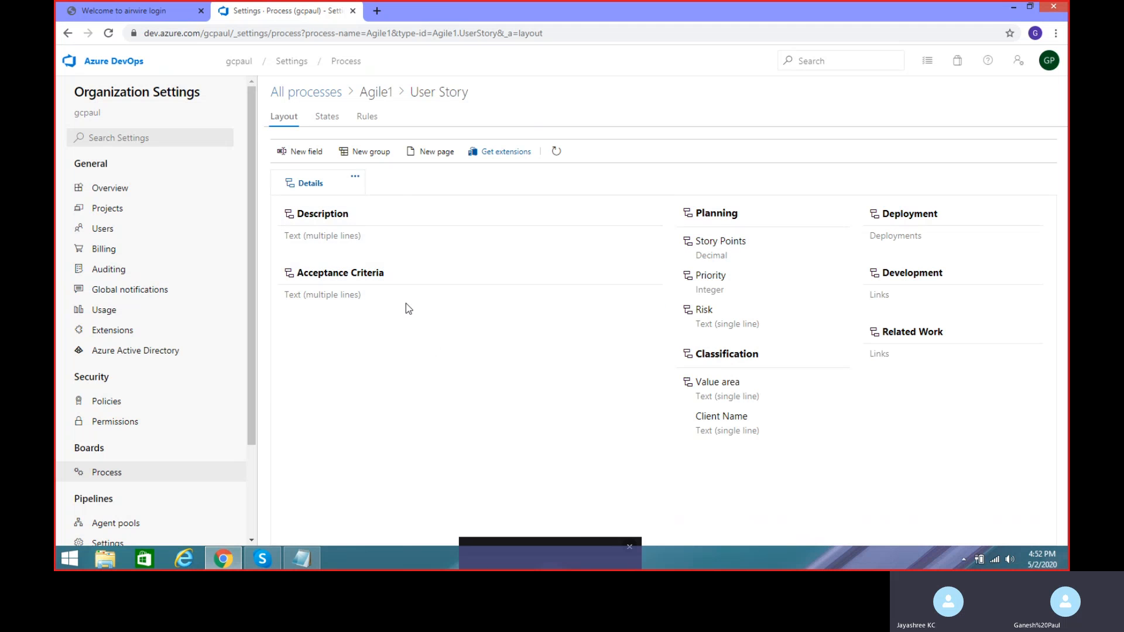
- Add a new single-line text field named "Field1" to the User Story layout
mouse_move(389, 290)
left_click(298, 156)
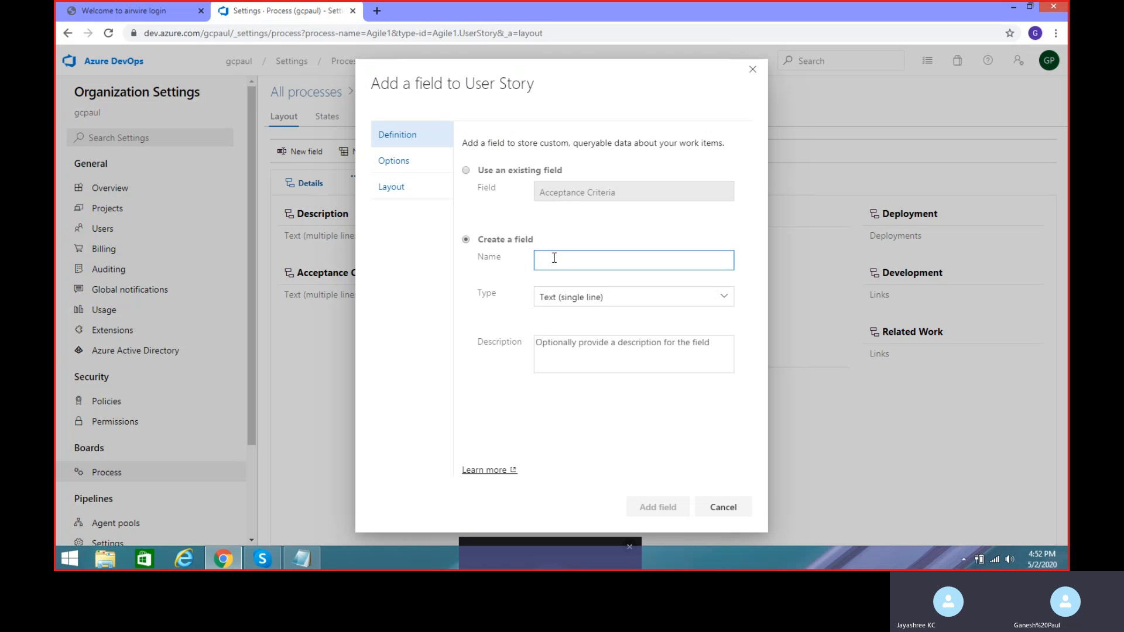
type("Field1")
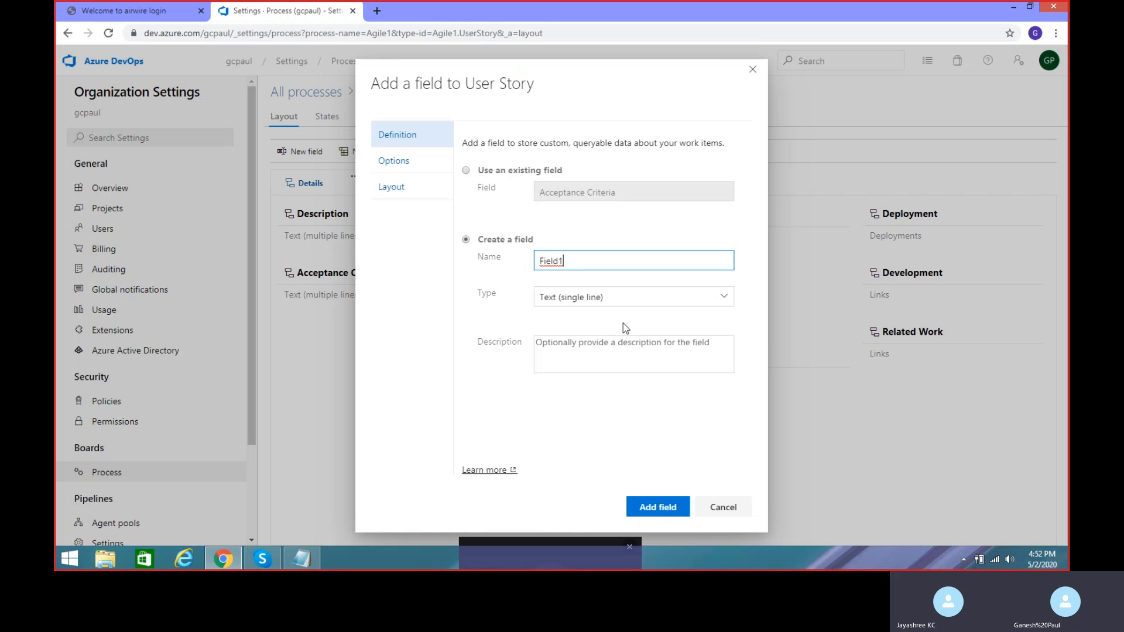
left_click(725, 296)
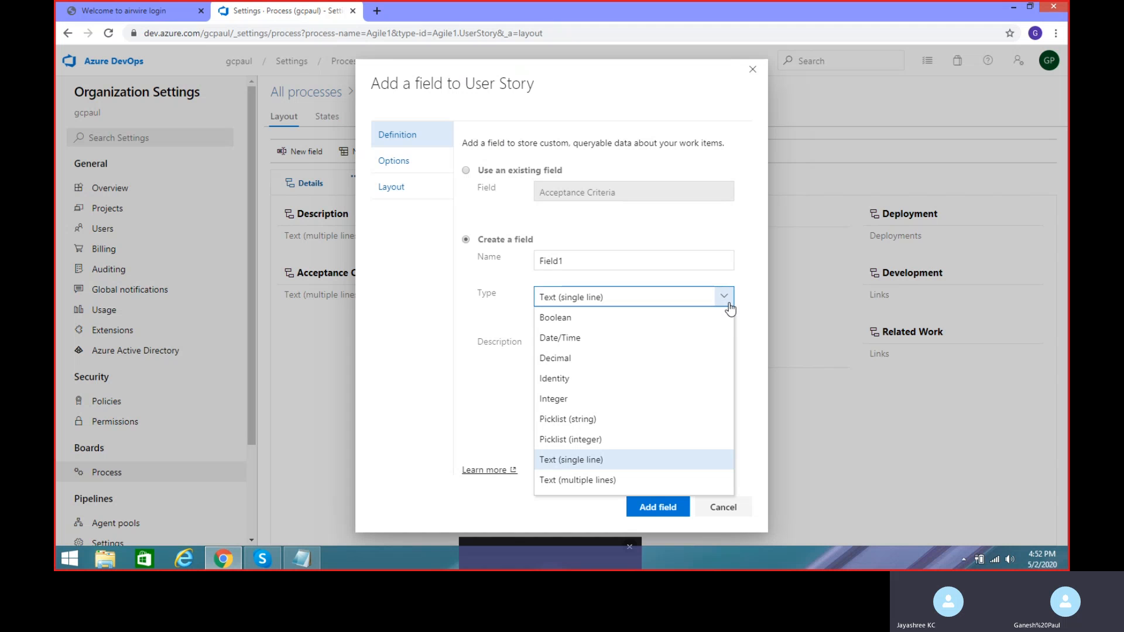
left_click(727, 301)
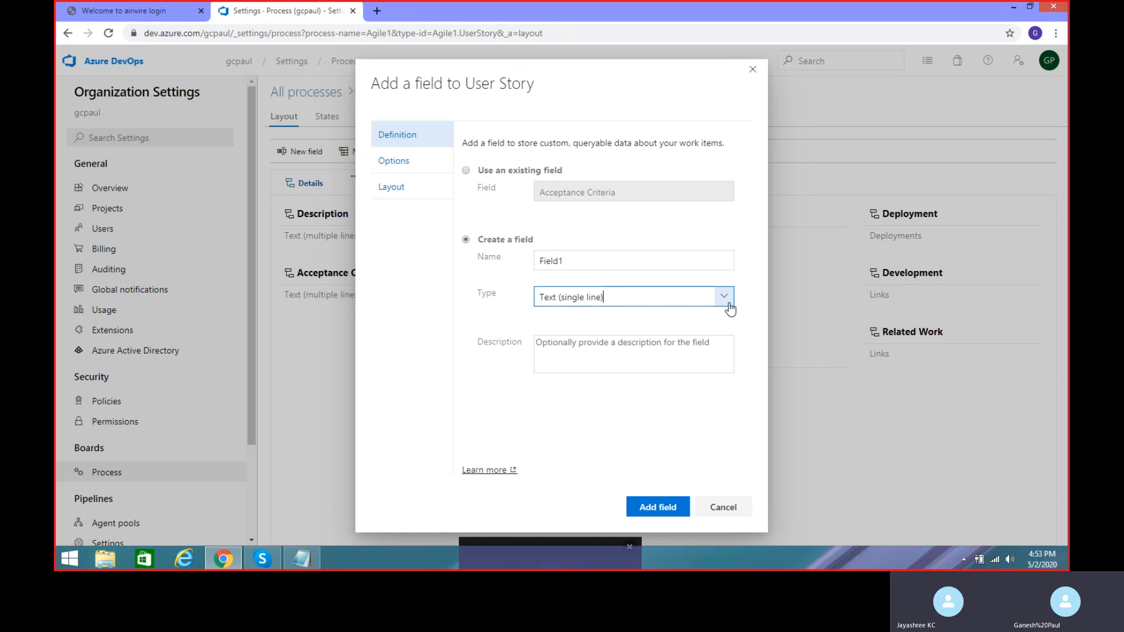
left_click(666, 509)
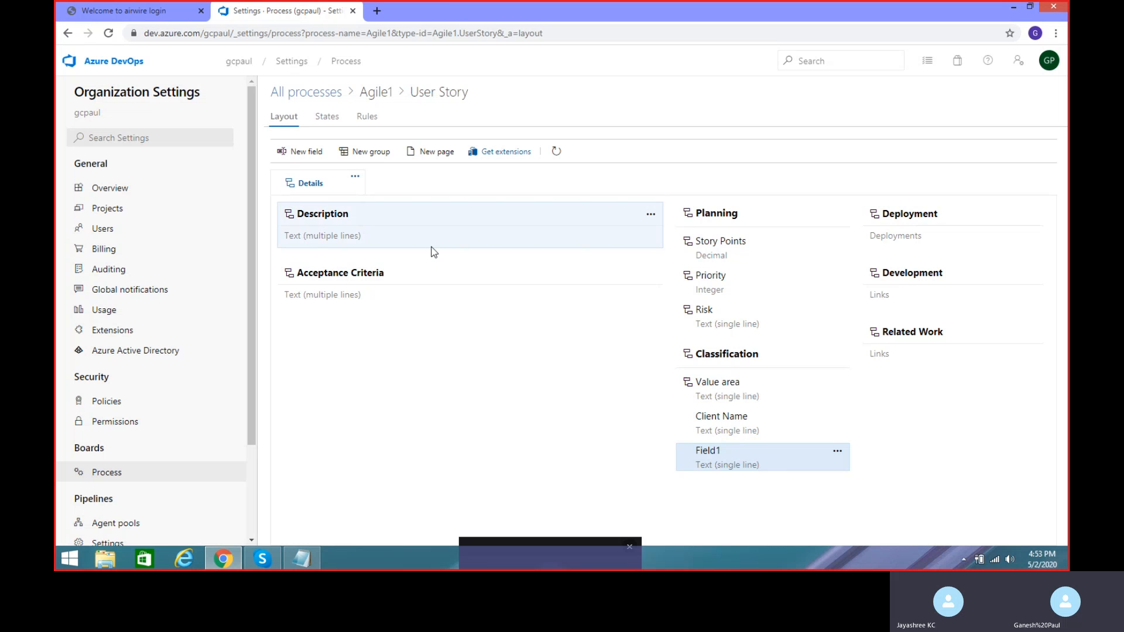
- Add a group named "Group1" to the first column of the Details page and check its available actions
left_click(376, 153)
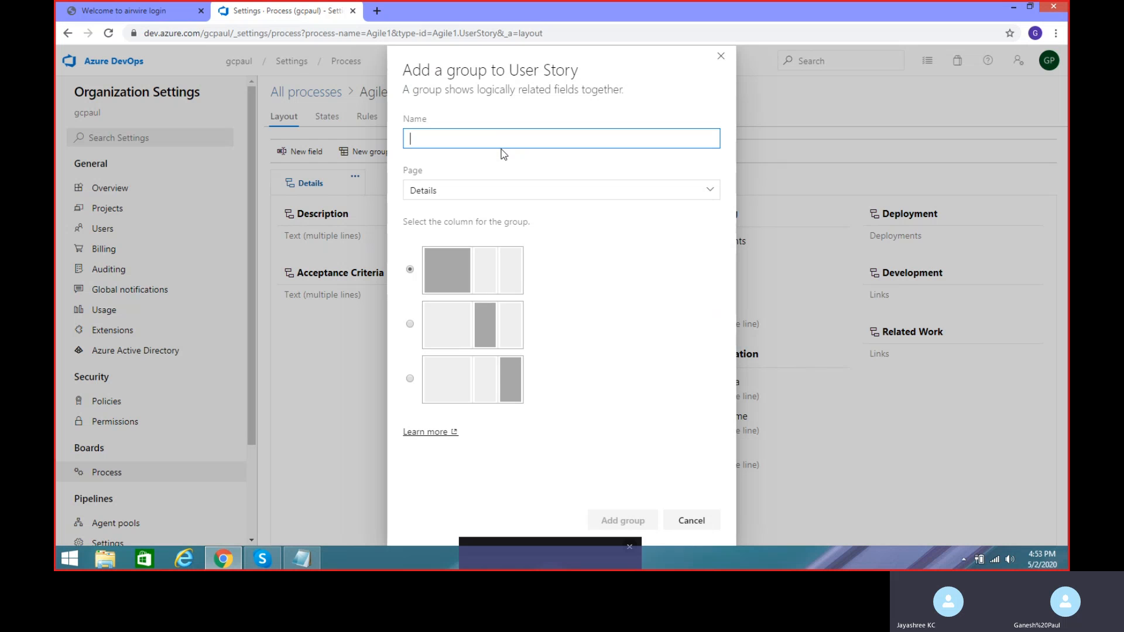
left_click(710, 191)
left_click(709, 192)
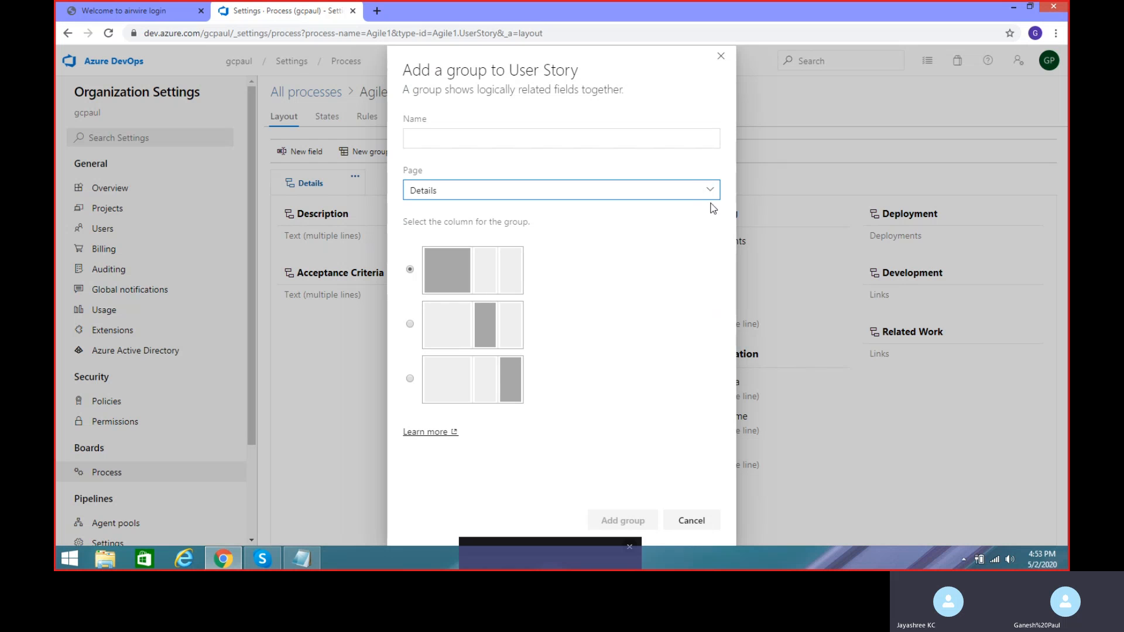
left_click(505, 134)
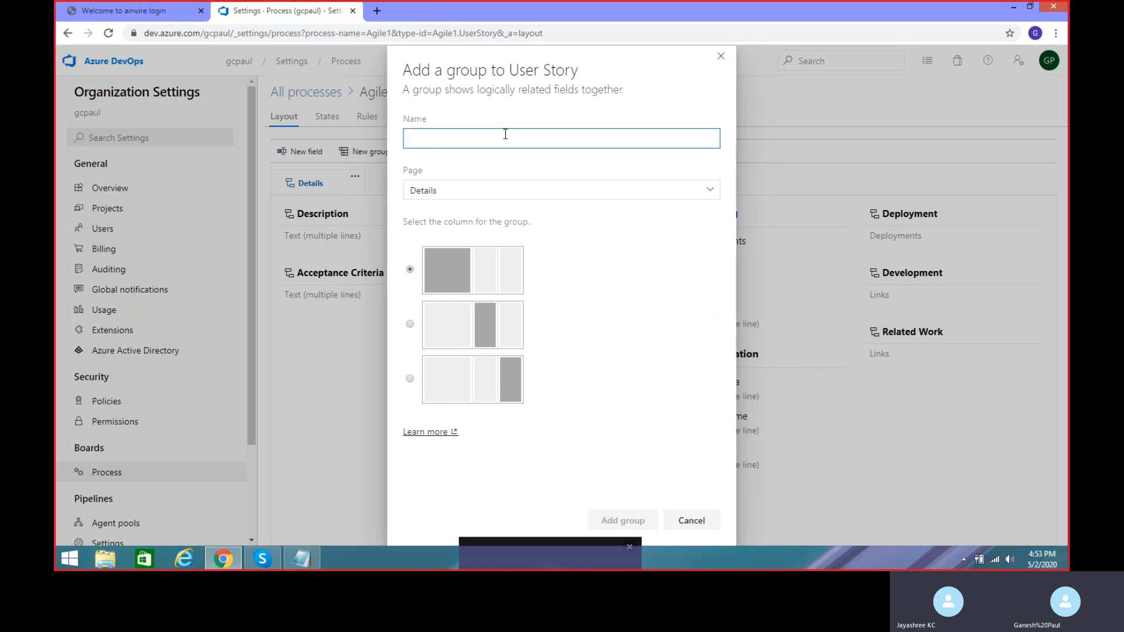
type("Group1")
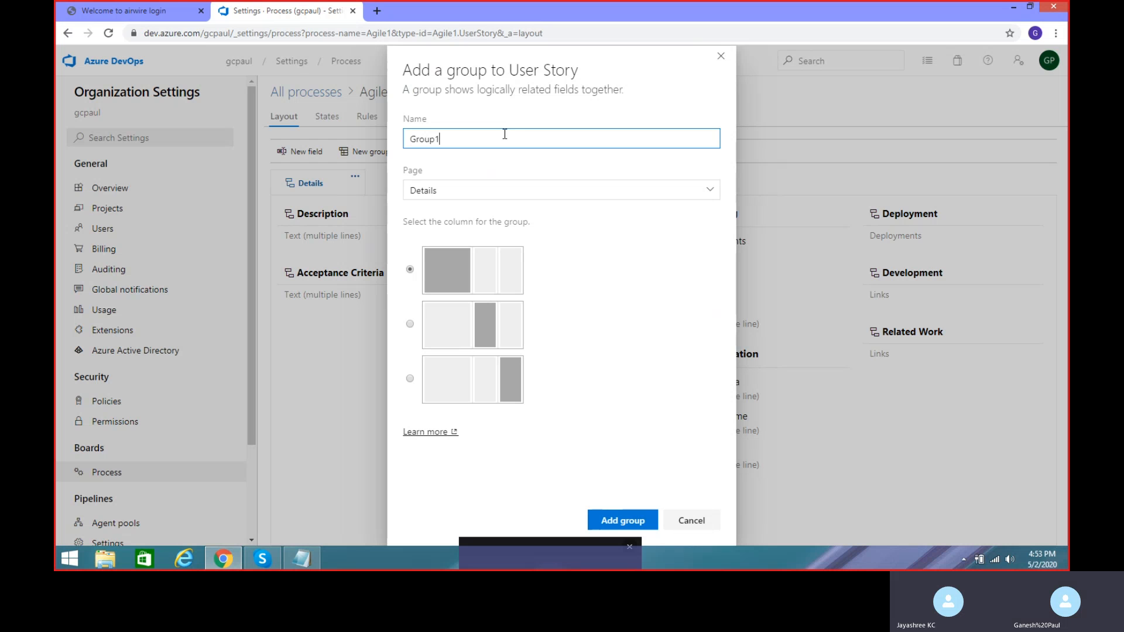
left_click(700, 199)
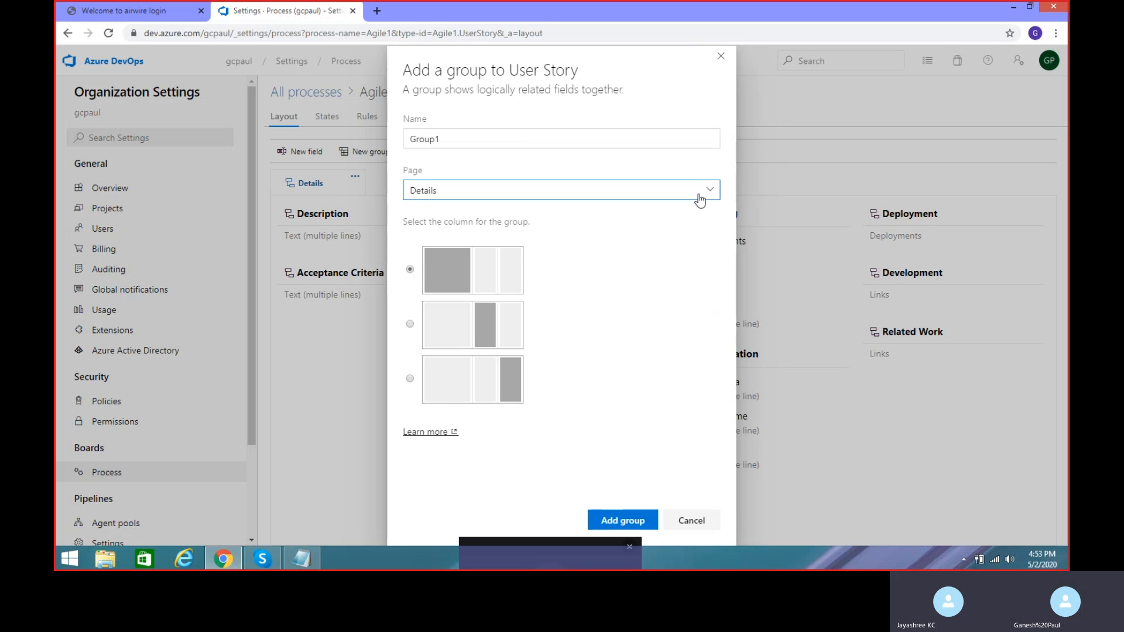
left_click(700, 199)
left_click(700, 200)
left_click(620, 524)
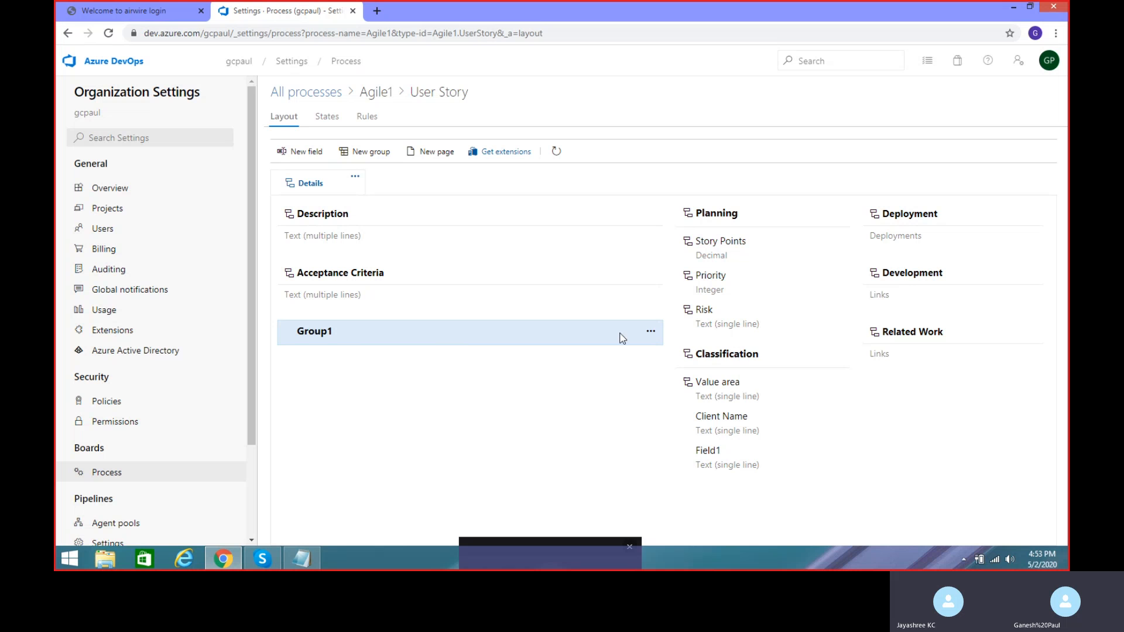
left_click(650, 332)
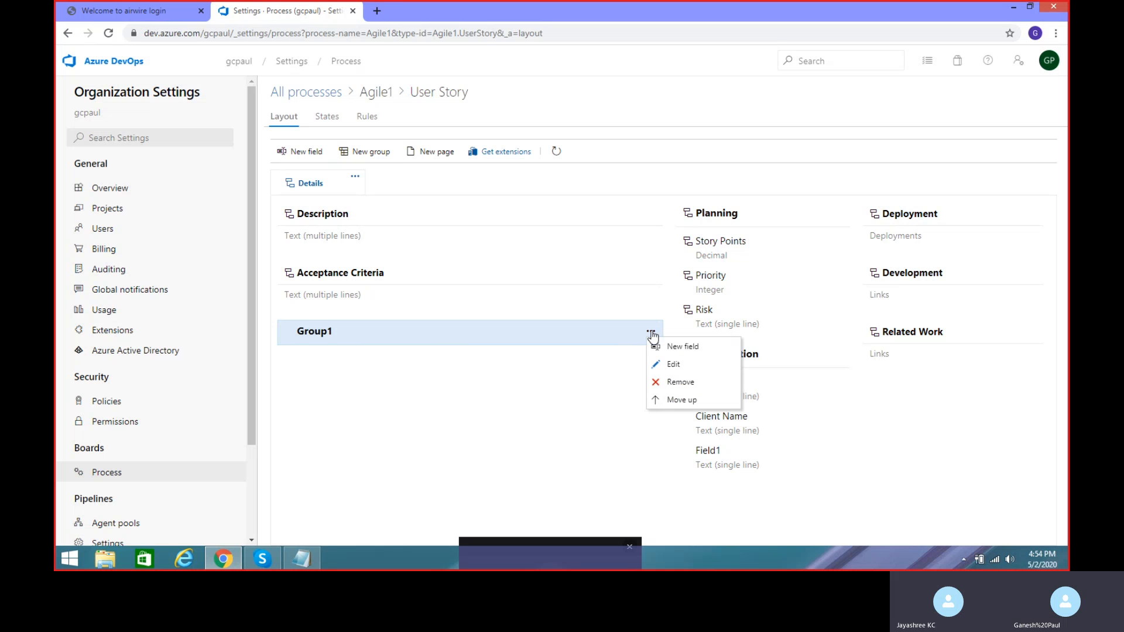
left_click(600, 452)
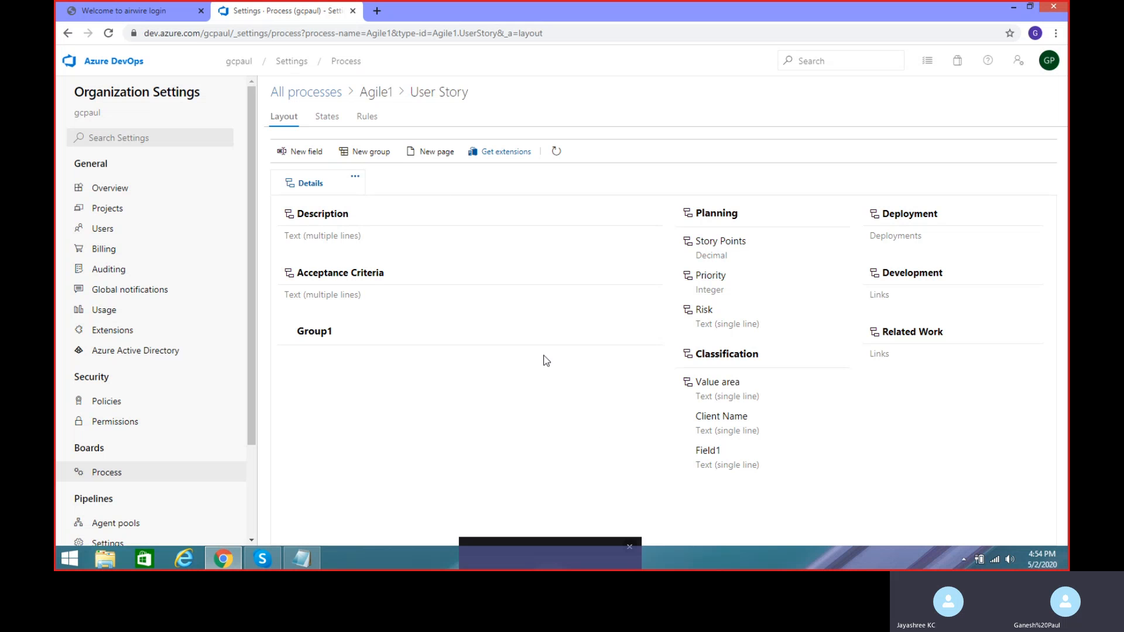
- Add a new page named "Page1" to the User Story layout
left_click(436, 155)
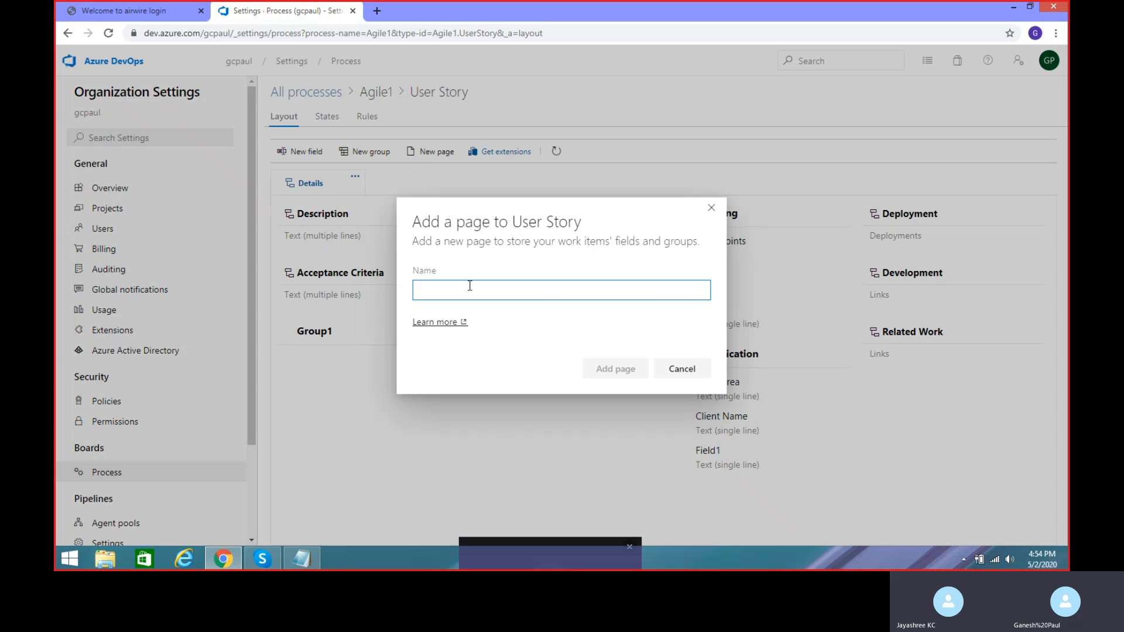
type("Pa")
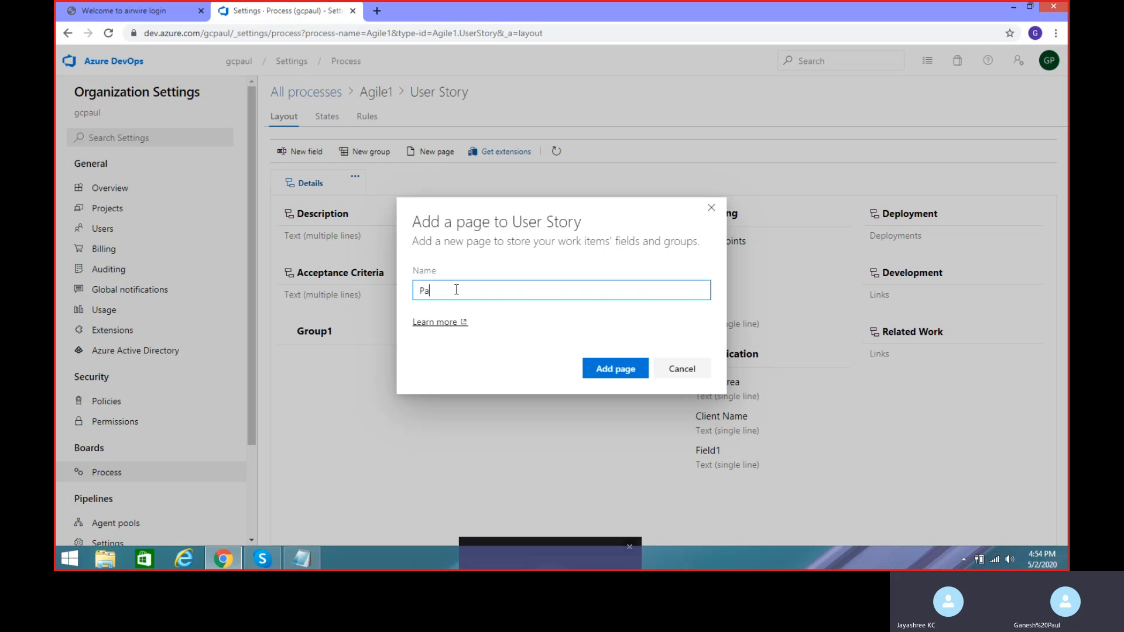
type("ge1")
left_click(628, 374)
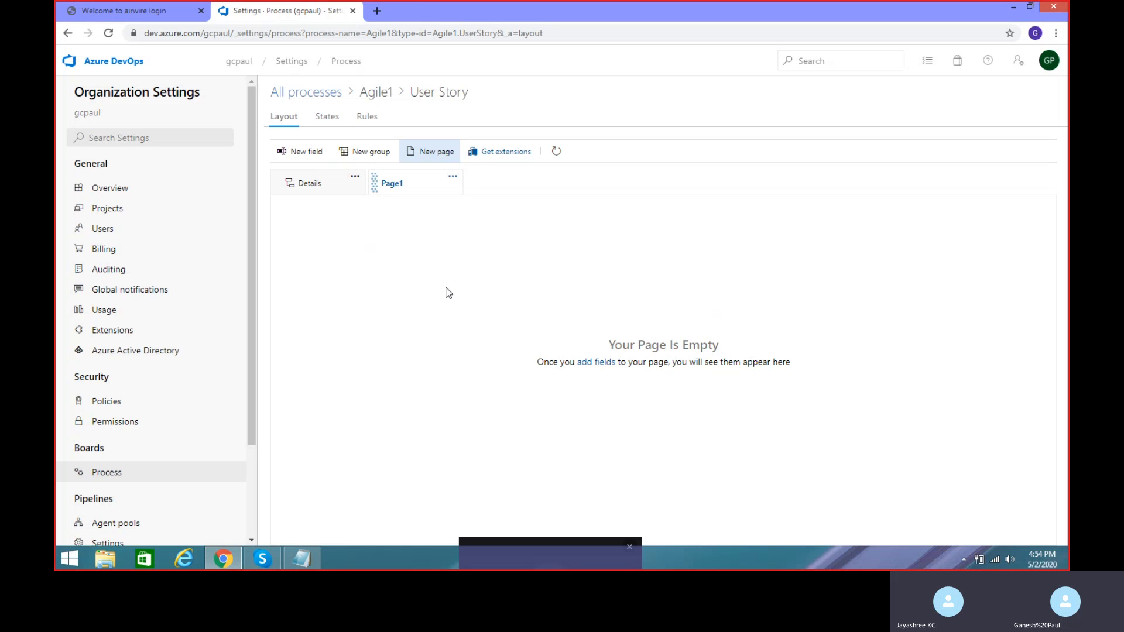
- Compare the contents of the Details page and Page1, and check which actions Page1 offers
left_click(328, 184)
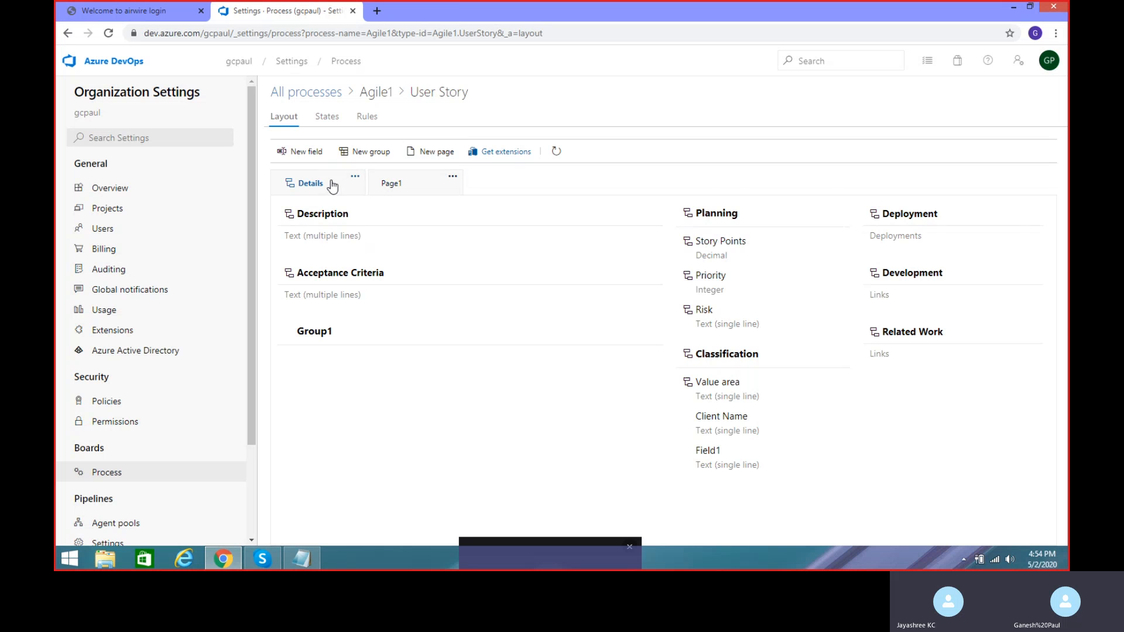
left_click(419, 183)
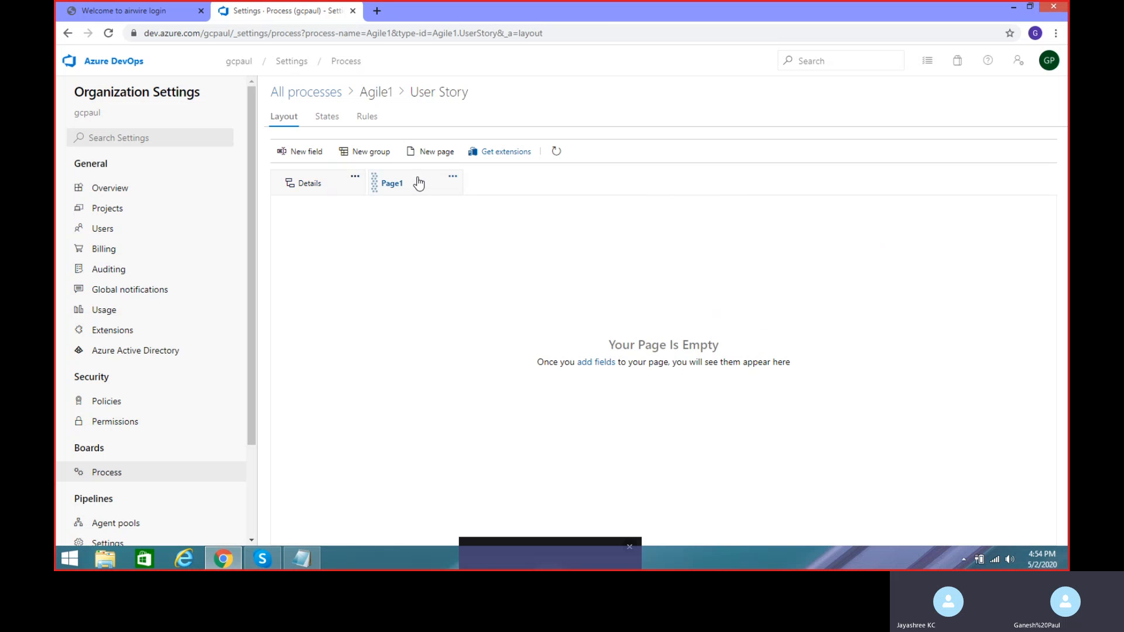
left_click(451, 177)
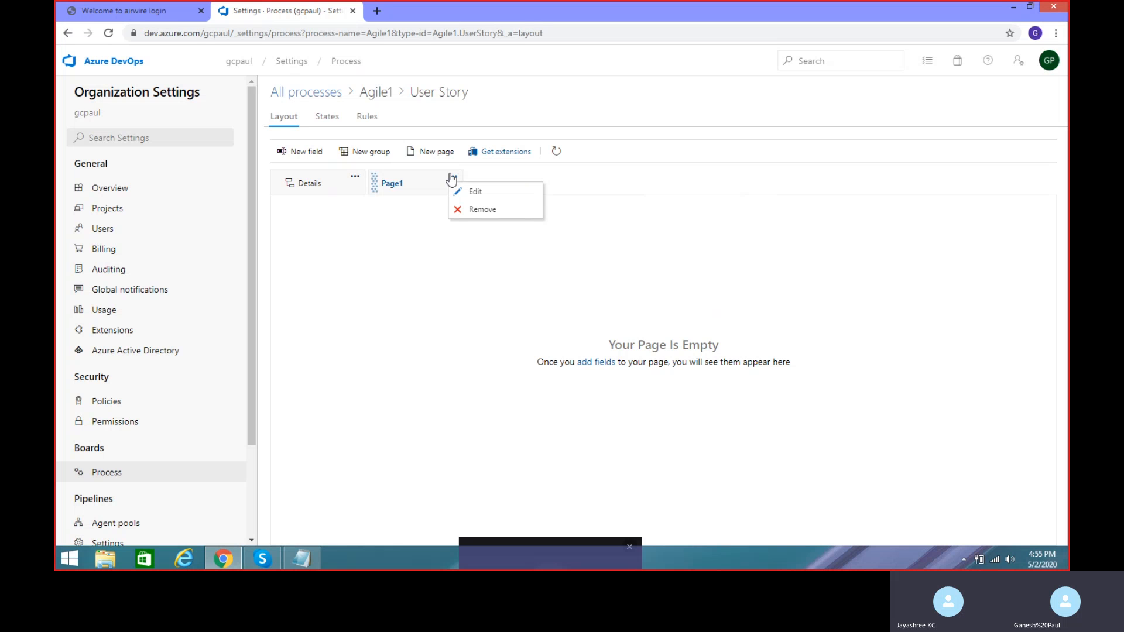
left_click(313, 186)
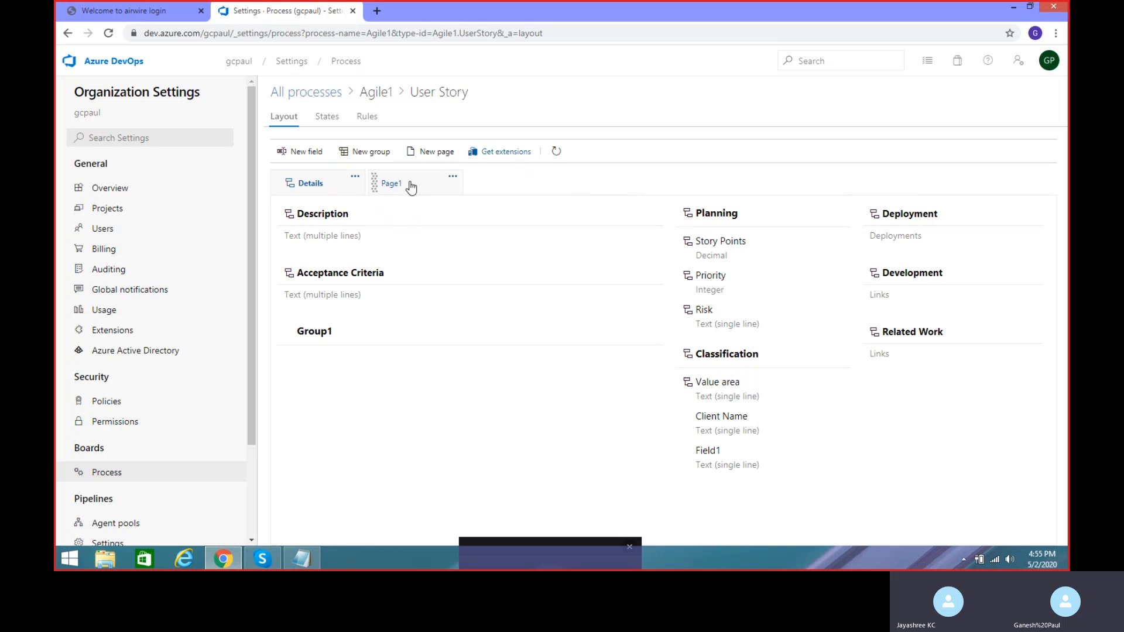
left_click(412, 186)
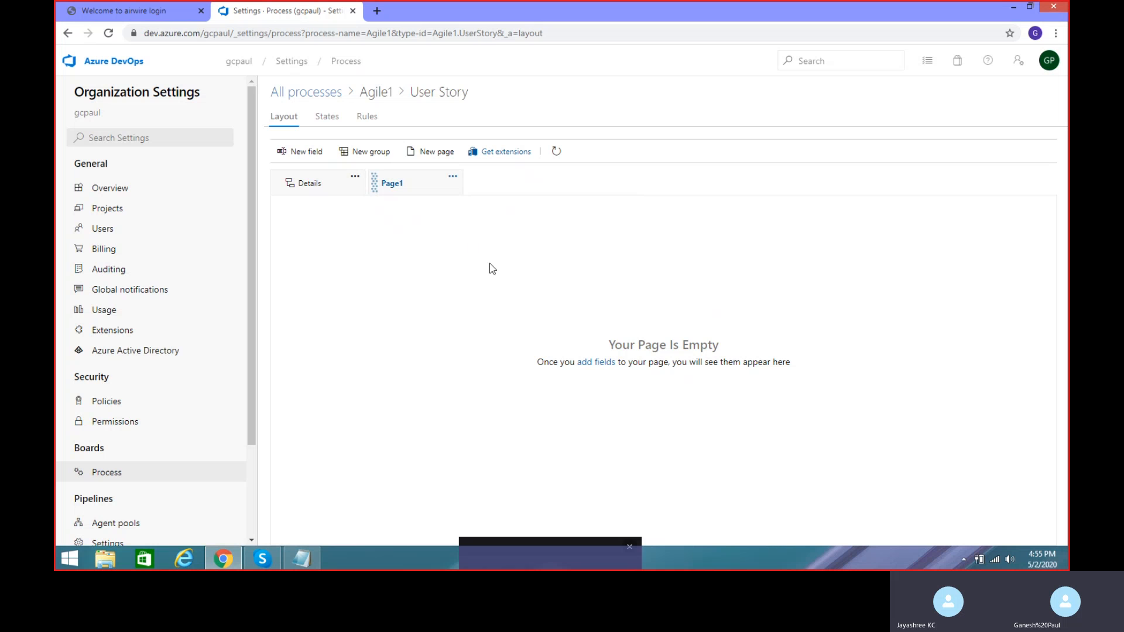
left_click(323, 186)
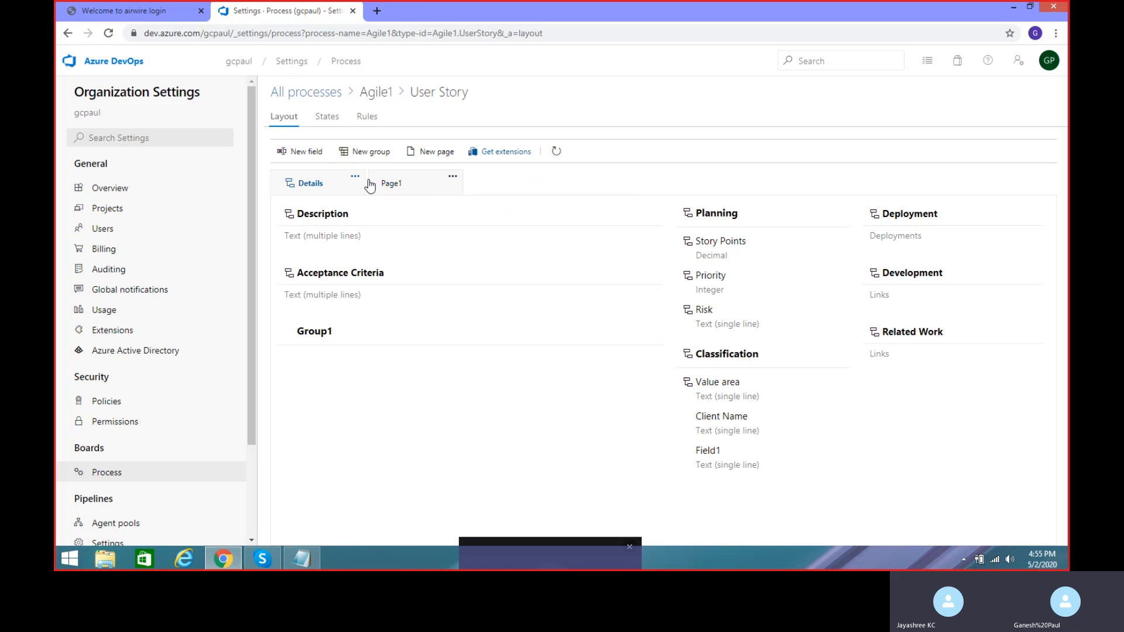
left_click(408, 186)
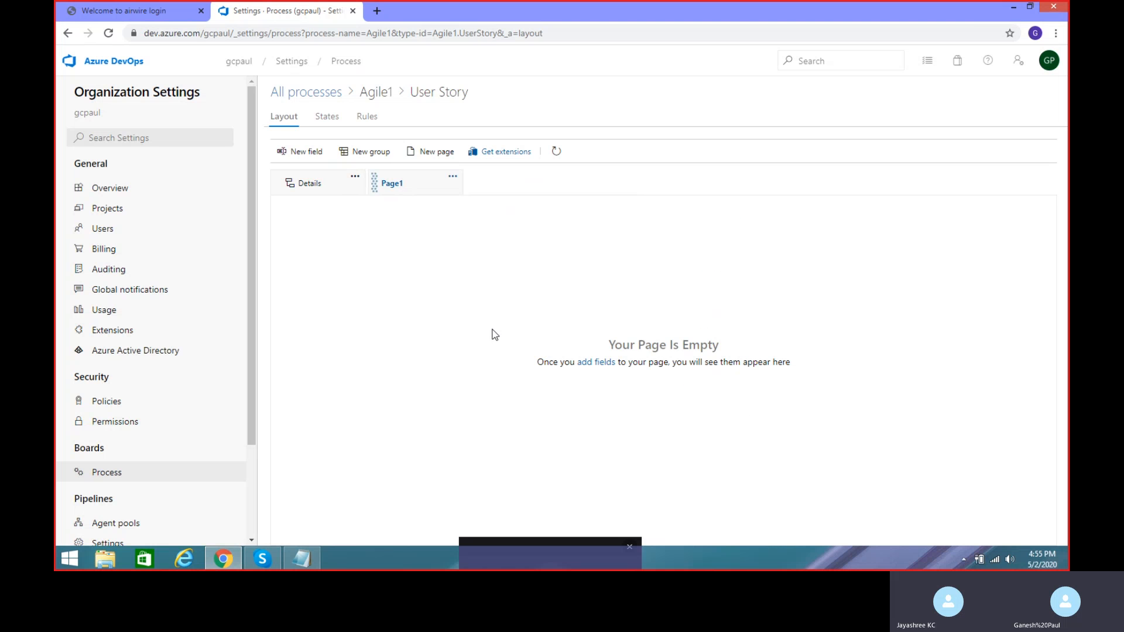
left_click(452, 176)
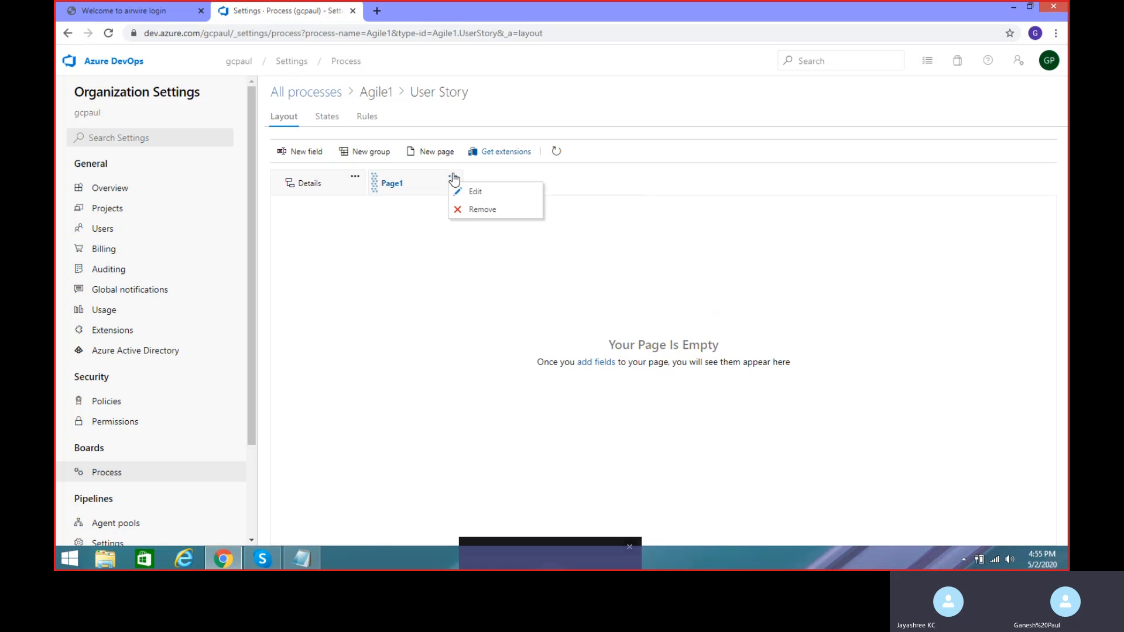
left_click(409, 184)
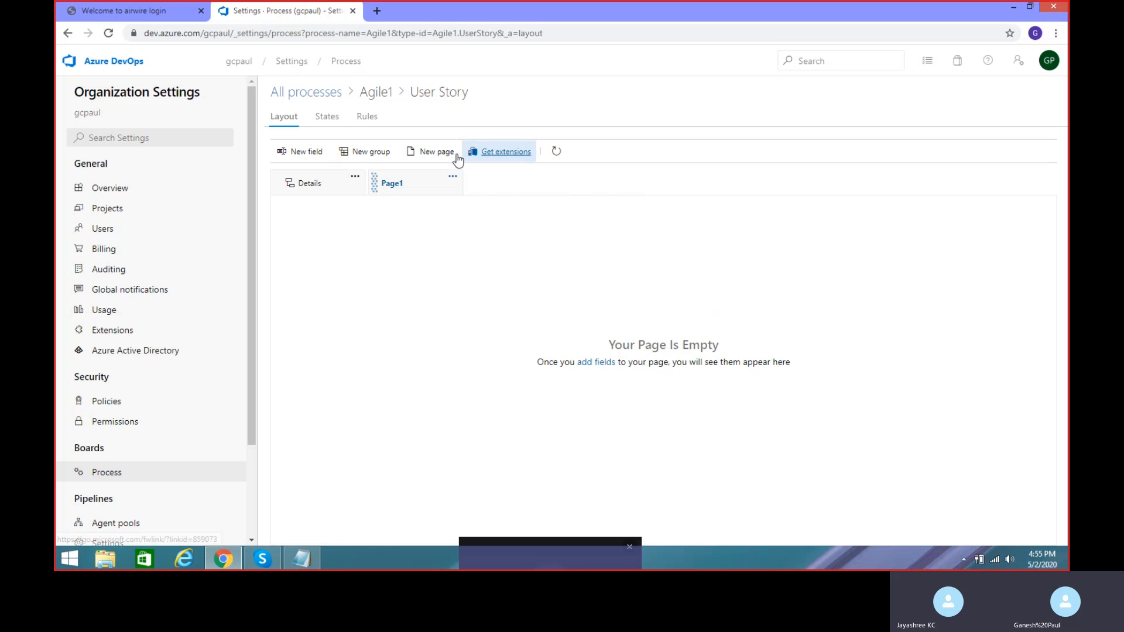
- Begin creating a single-line text field named "Page1 Field" while on Page1
left_click(297, 154)
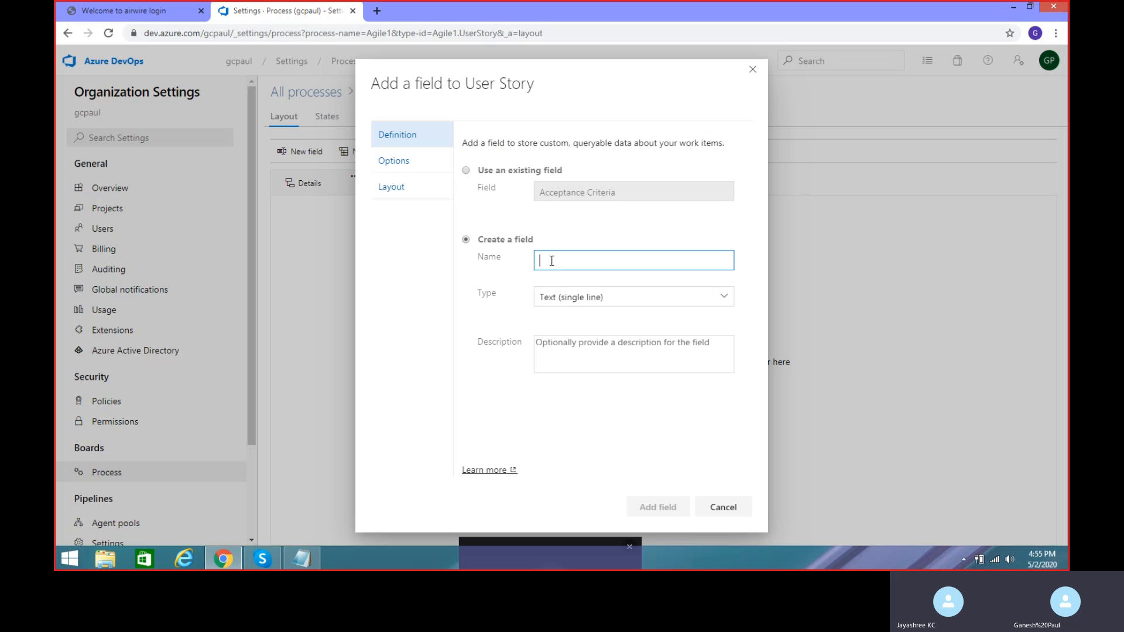
type("Page")
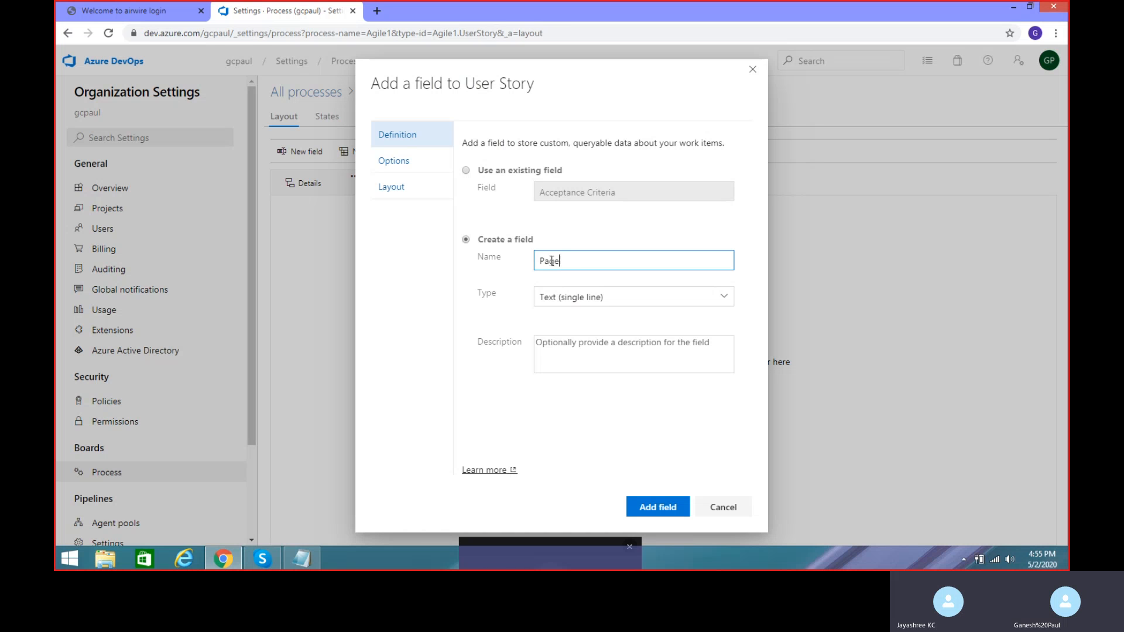
type("1 Field")
- Add the existing Acceptance Criteria field to Page1 instead of creating a new field, checking the existing field list and its options
left_click(466, 169)
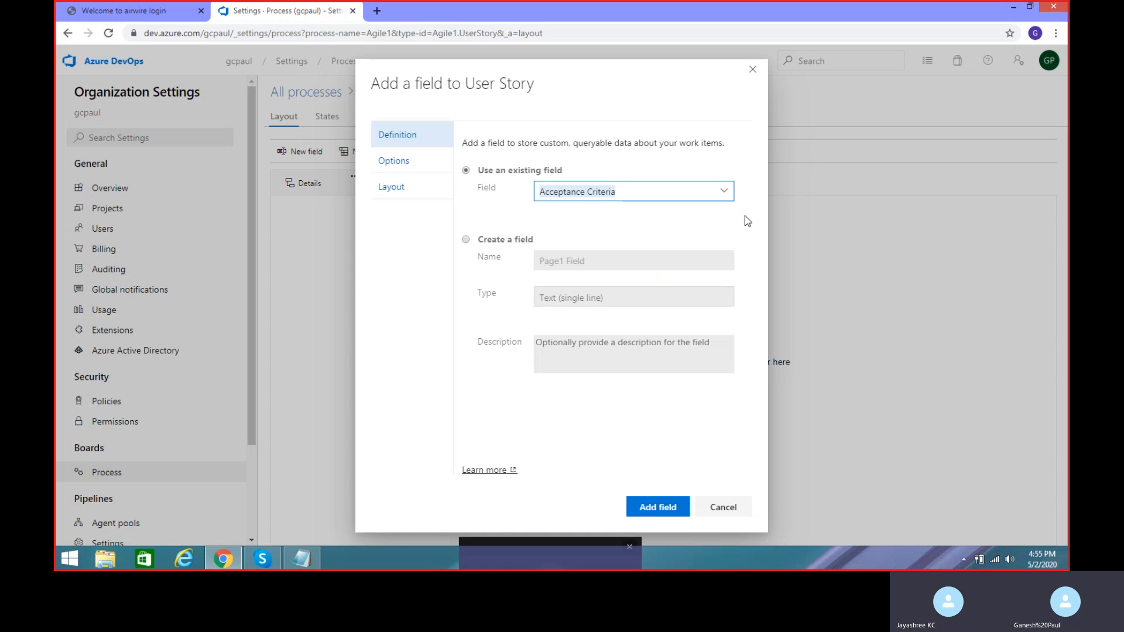
left_click(725, 195)
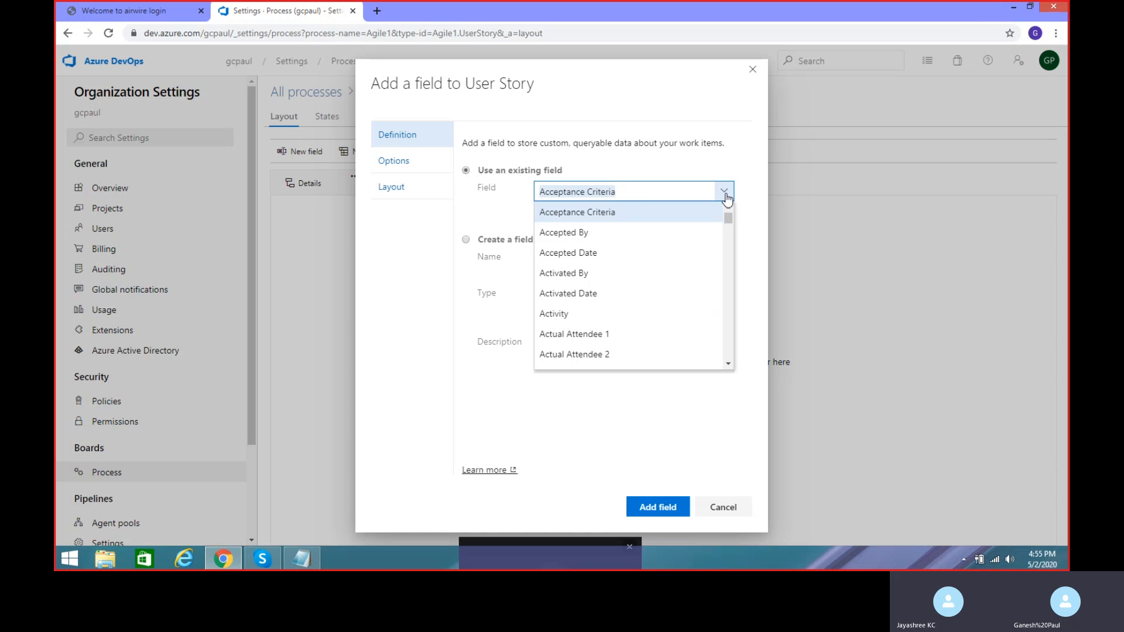
mouse_move(729, 215)
left_mouse_down()
mouse_move(725, 373)
mouse_move(722, 201)
left_mouse_up()
left_click(743, 148)
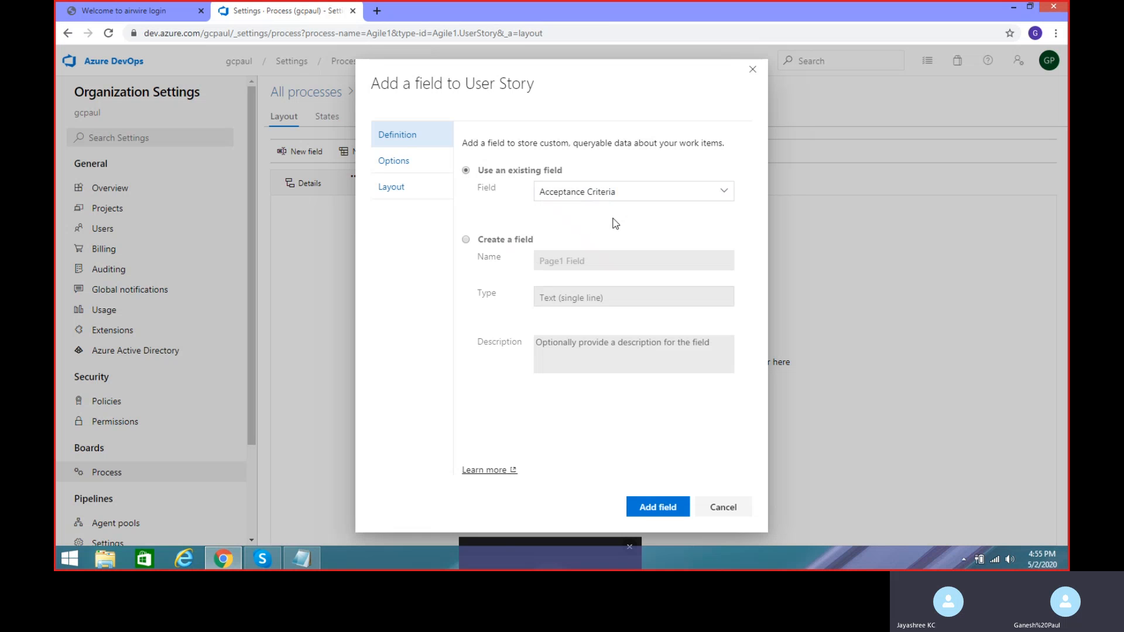
left_click(402, 163)
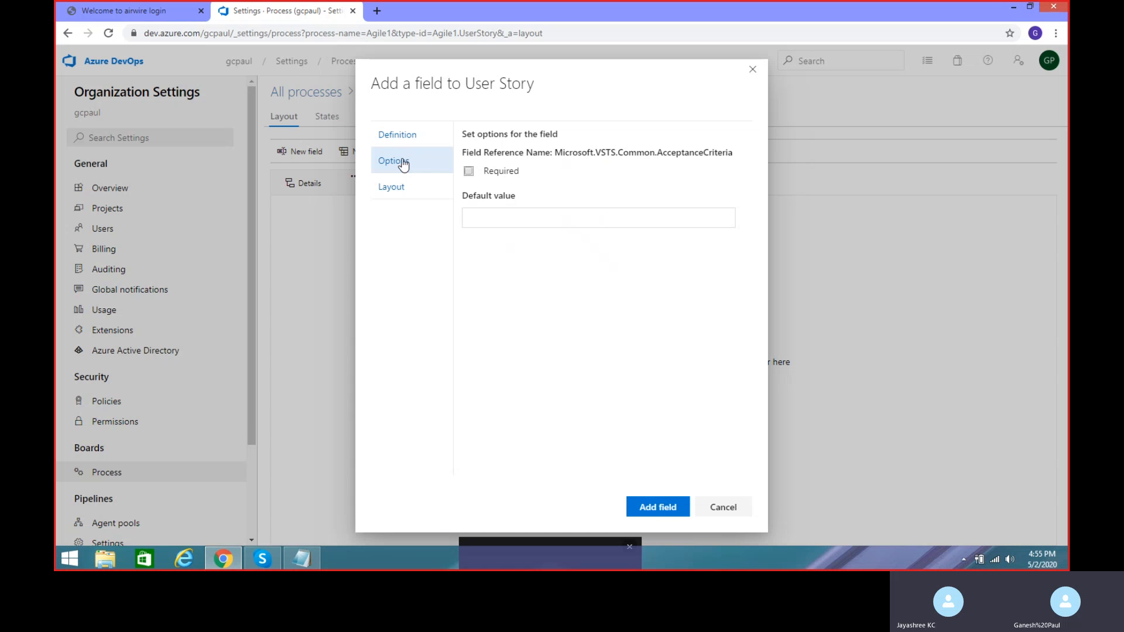
left_click(405, 137)
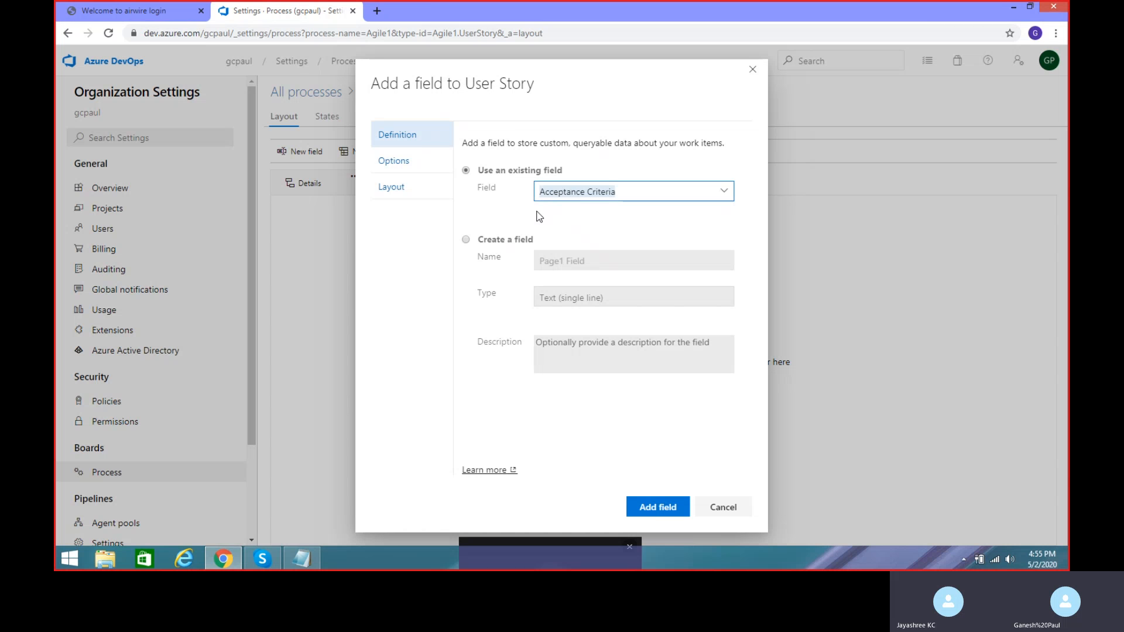
left_click(726, 193)
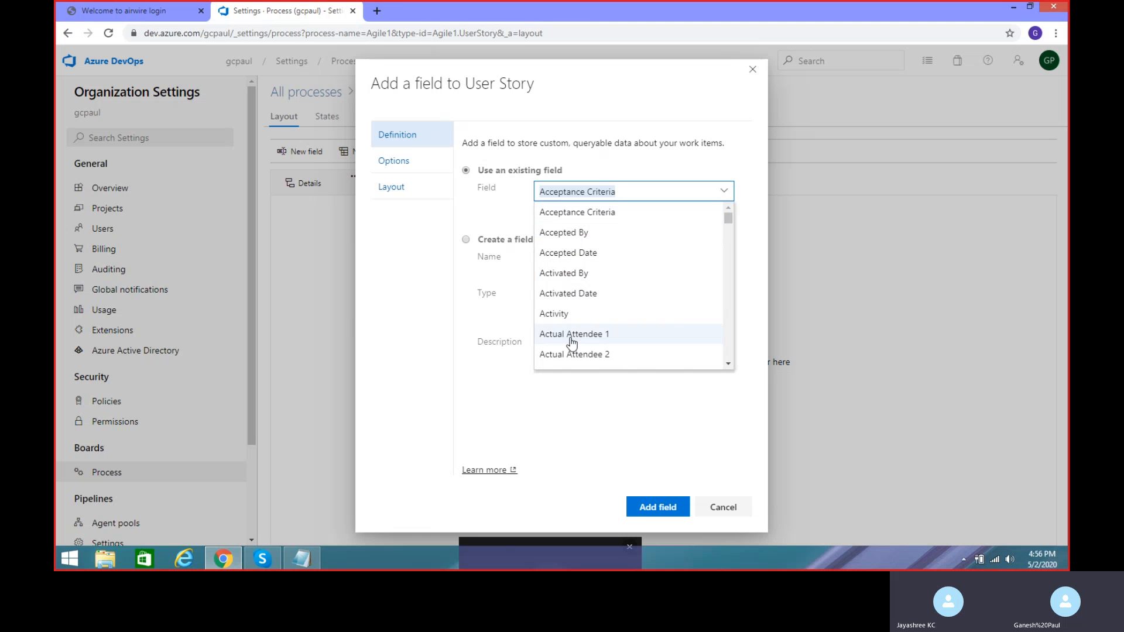
left_click(681, 427)
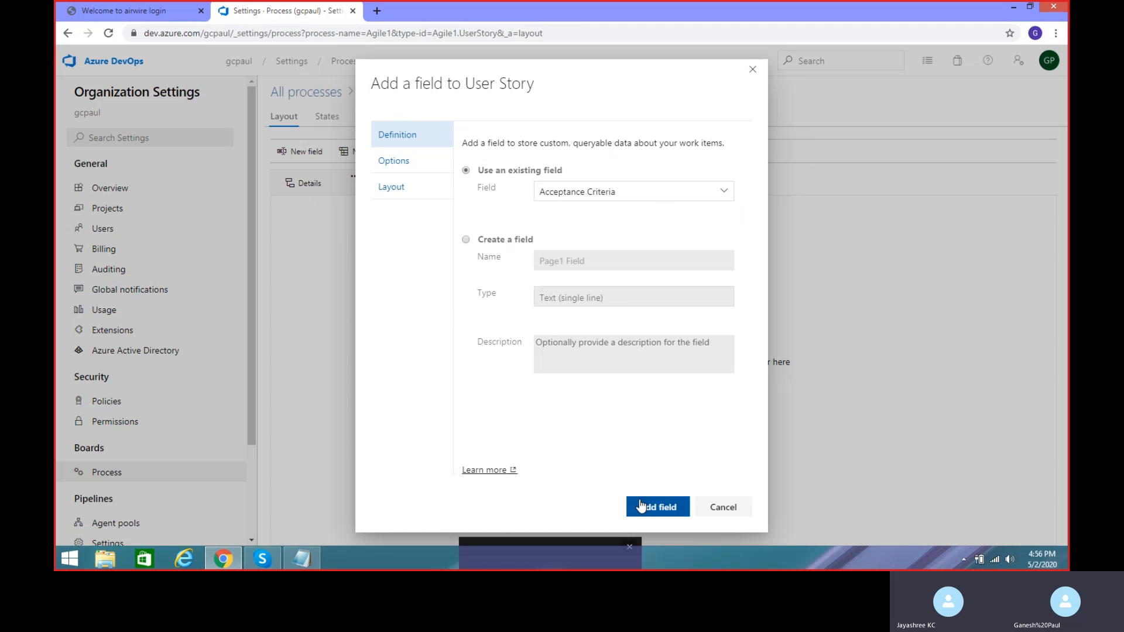
left_click(659, 508)
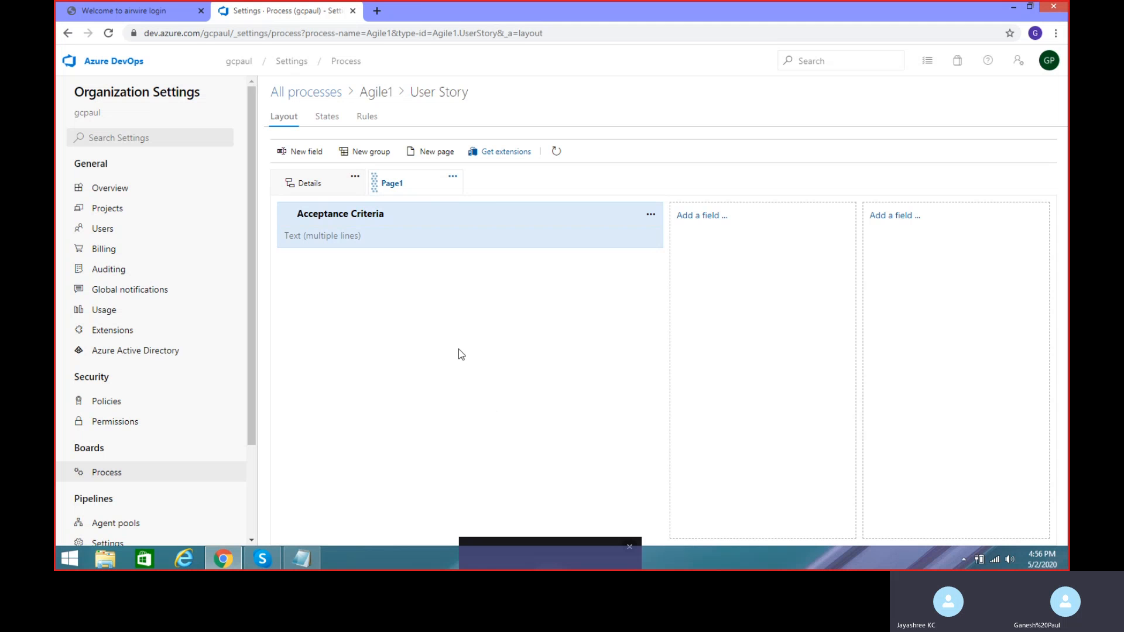
- View the Details page, look at the marketplace extensions offered for the layout, and return to the User Story layout
left_click(313, 183)
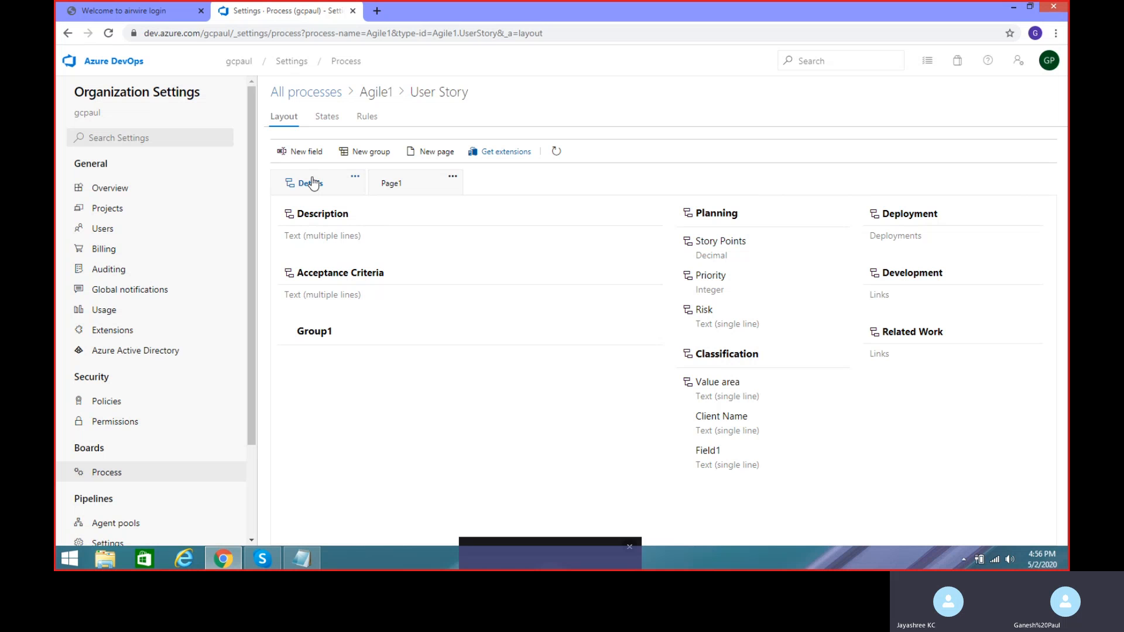
left_click(497, 152)
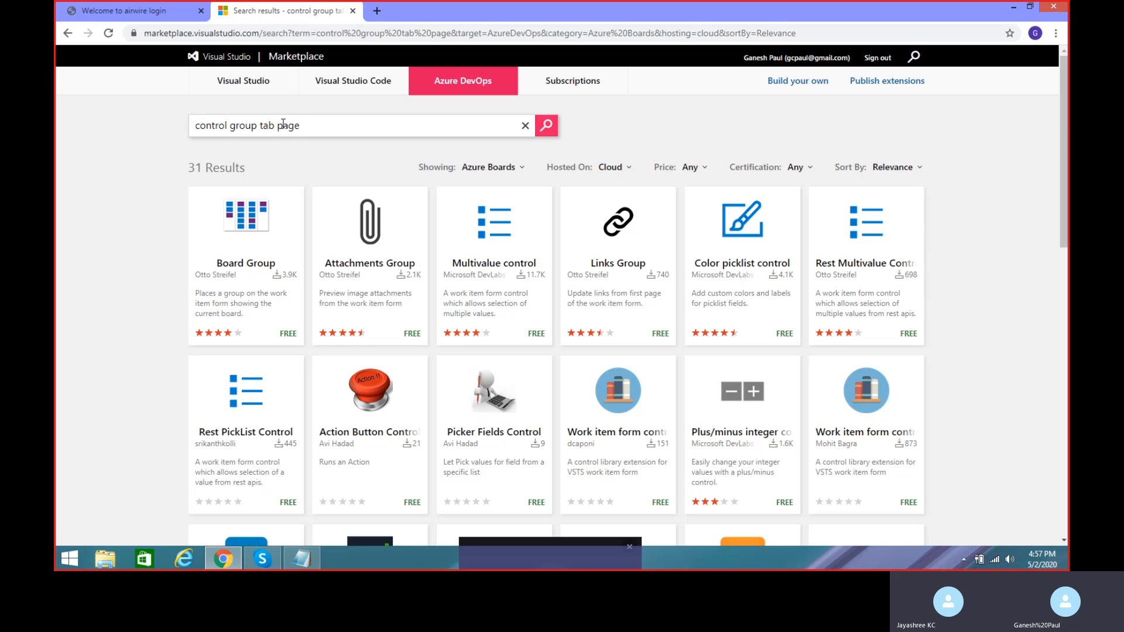
left_click(69, 34)
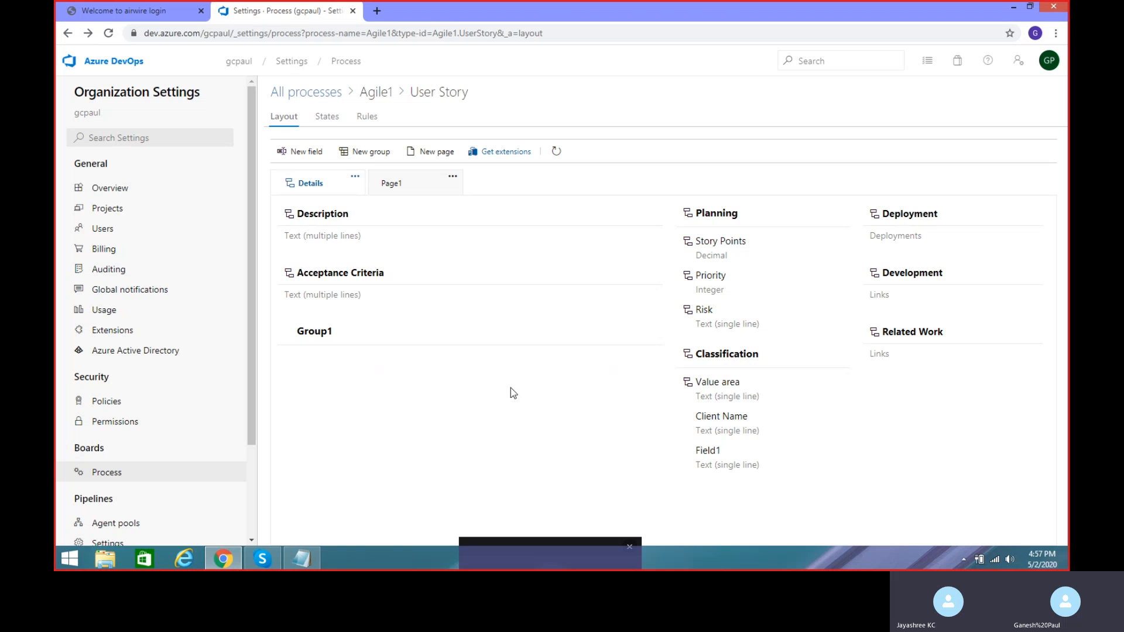
- Examine the User Story workflow states and check which actions the inherited New state offers
left_click(326, 116)
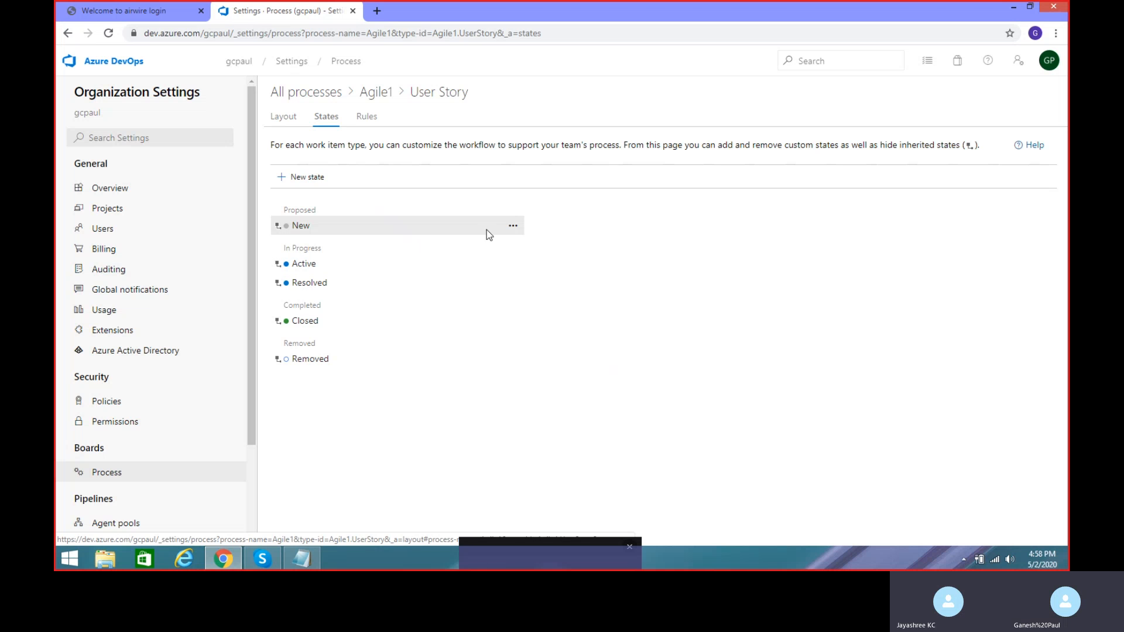
left_click(514, 226)
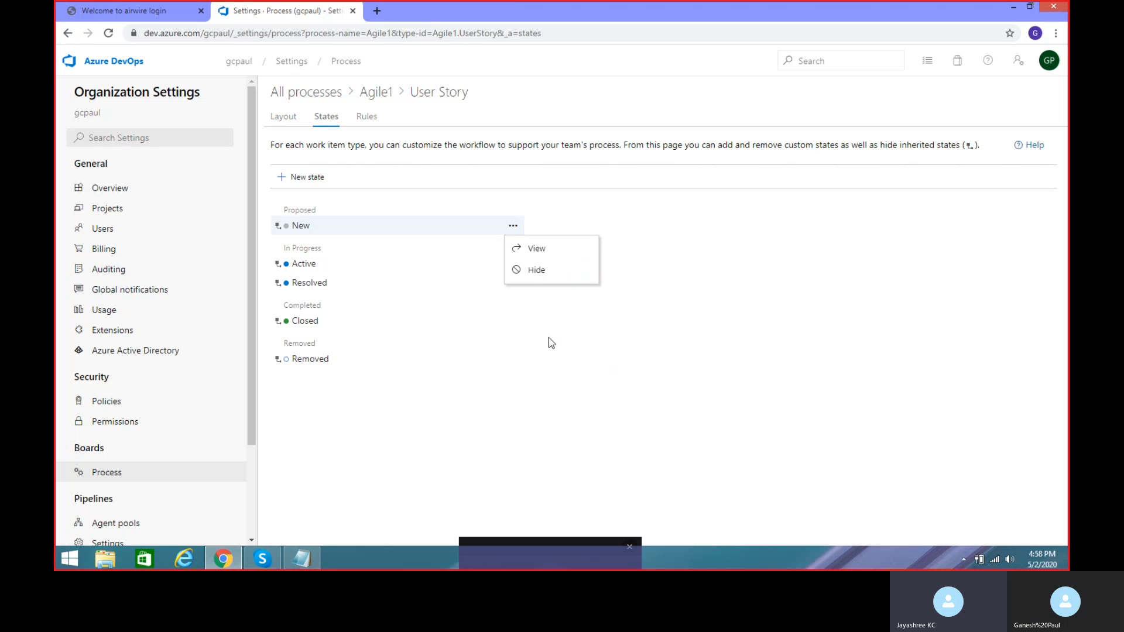
left_click(465, 303)
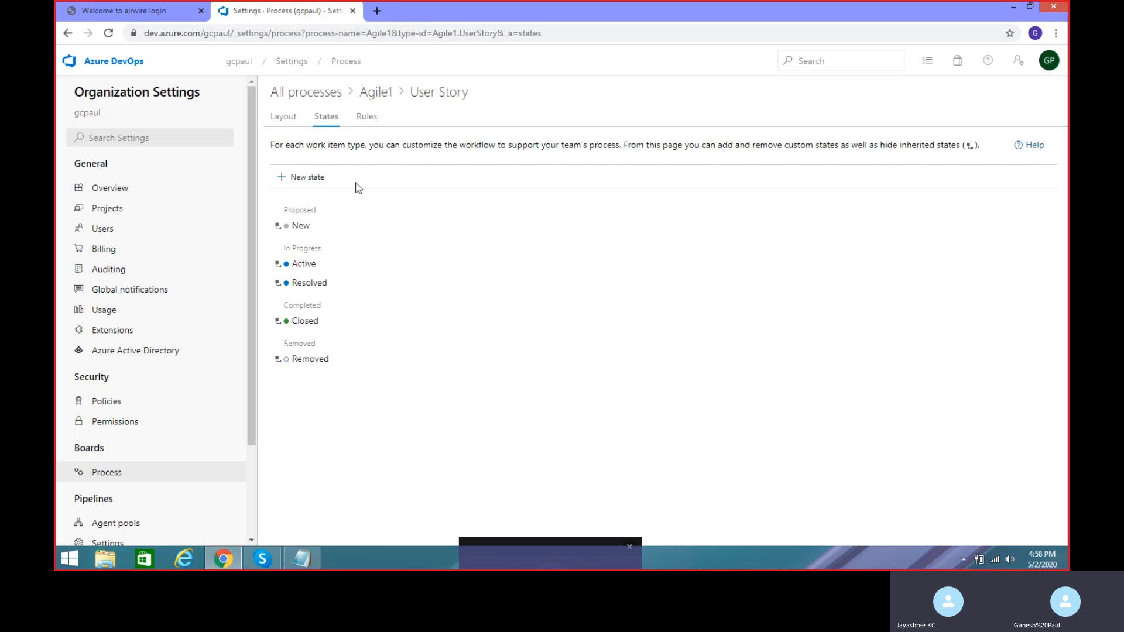
- Start a new User Story state, look over the suggested names, and name it "Dev"
left_click(309, 177)
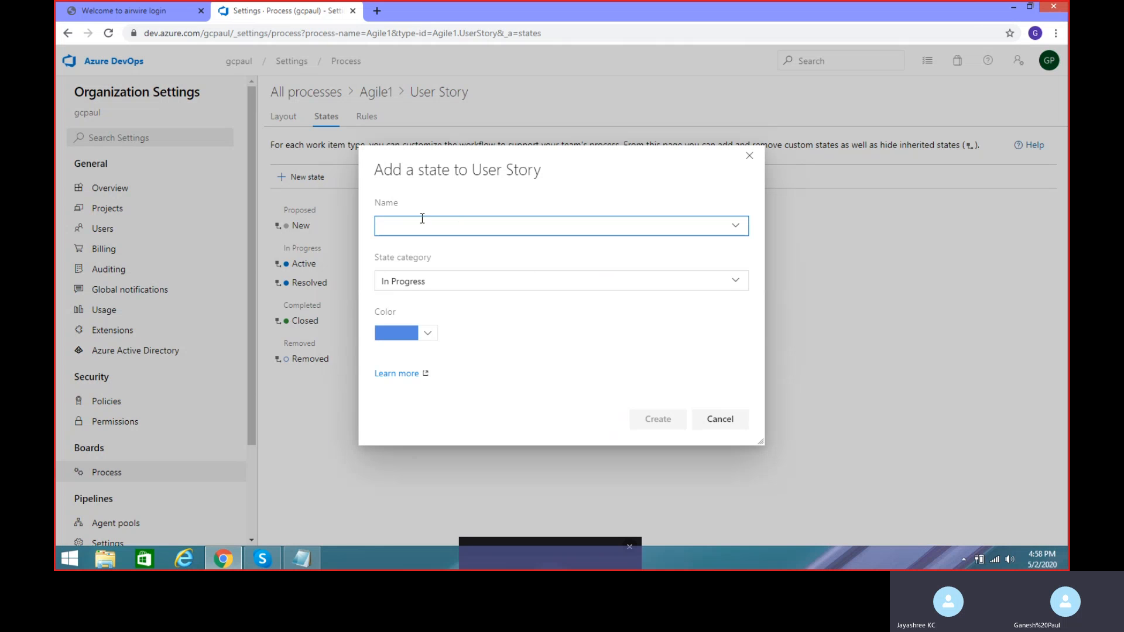
left_click(737, 231)
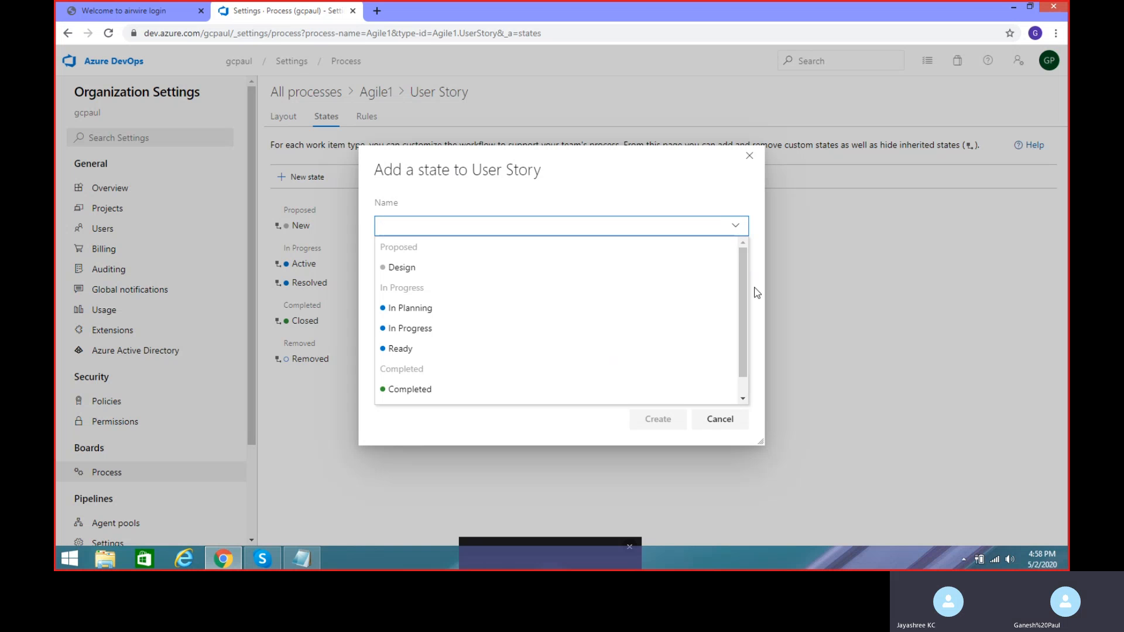
mouse_move(744, 285)
left_mouse_down()
mouse_move(741, 307)
mouse_move(747, 265)
left_mouse_up()
type("Ready")
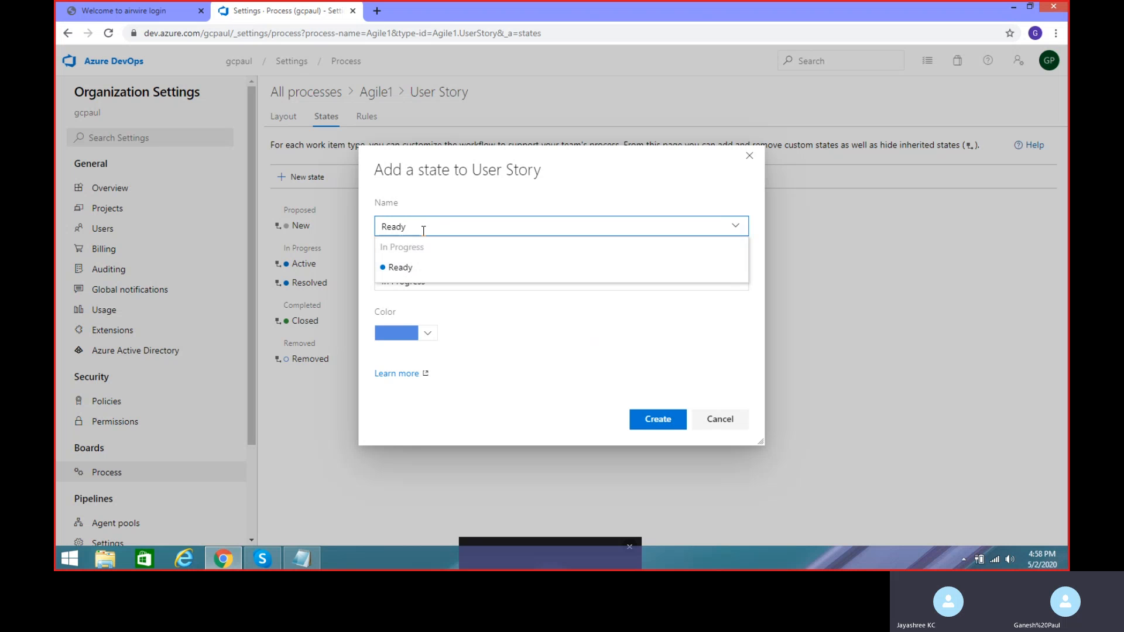
double_click(423, 230)
type("QA")
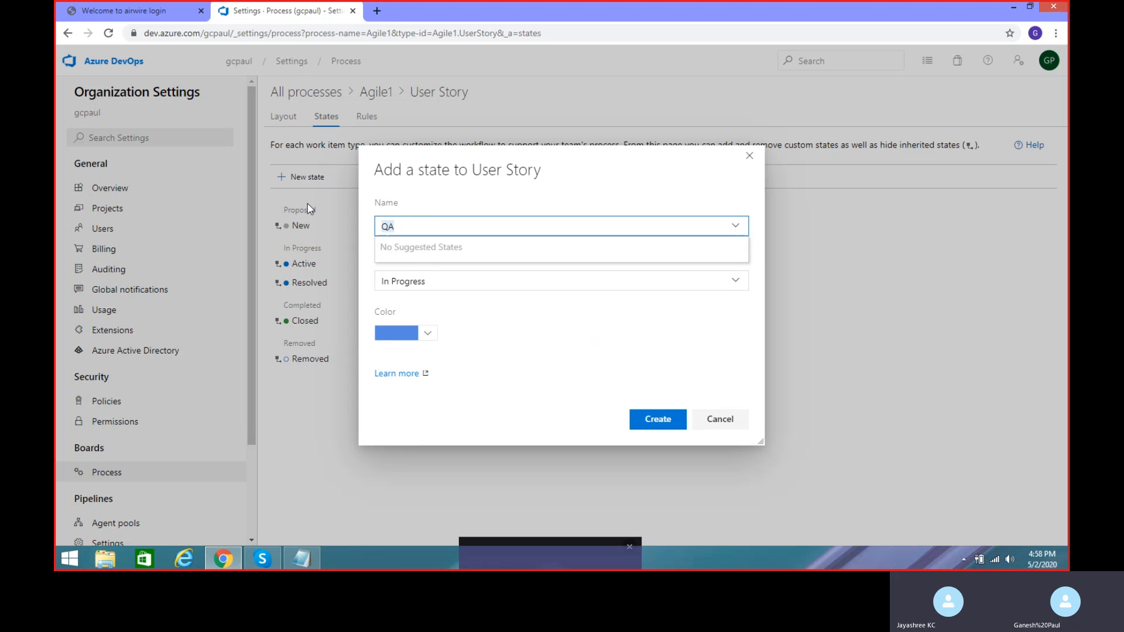
key("BackSpace")
key("BackSpace")
type("DeV")
key("BackSpace")
type("v")
- Assign the state to the In Progress category, keep the default blue color, and create it
left_click(735, 282)
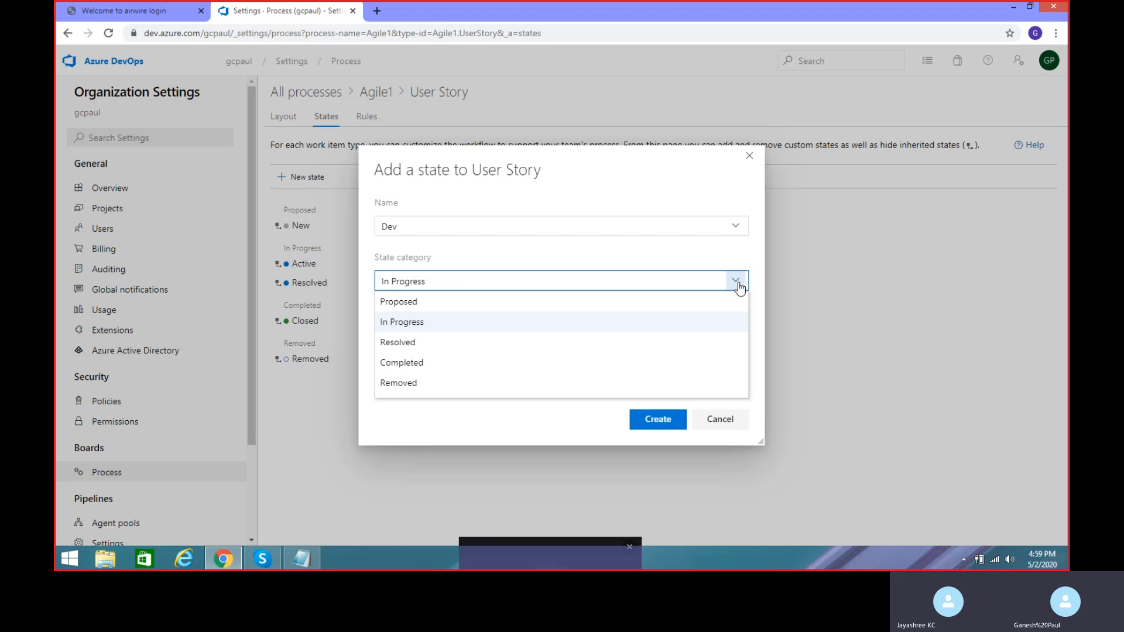
left_click(417, 324)
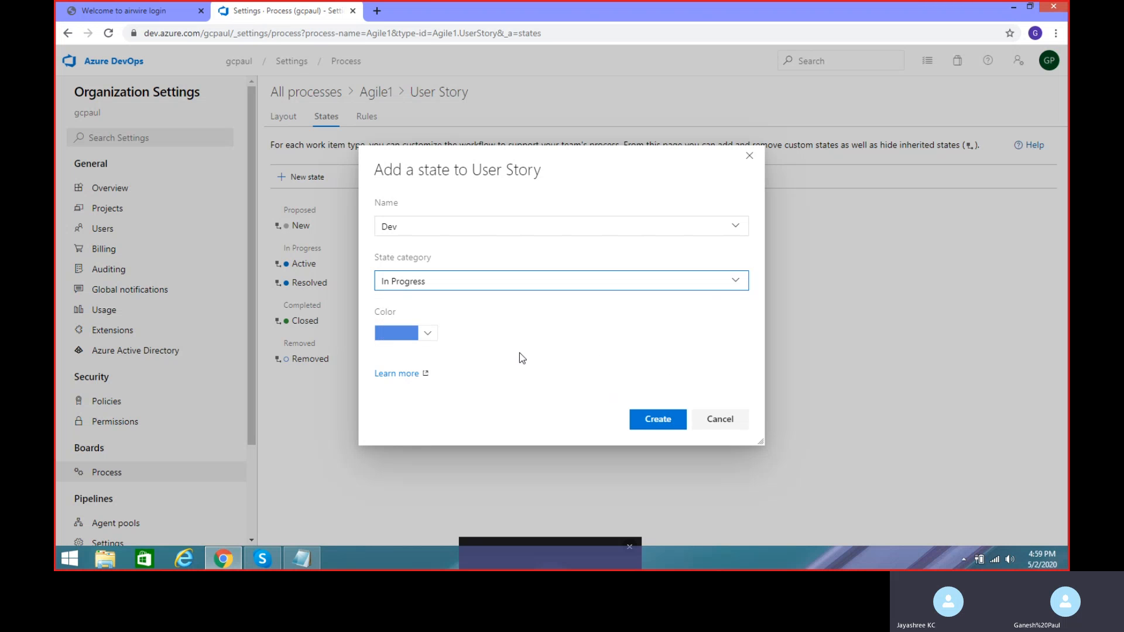
left_click(427, 333)
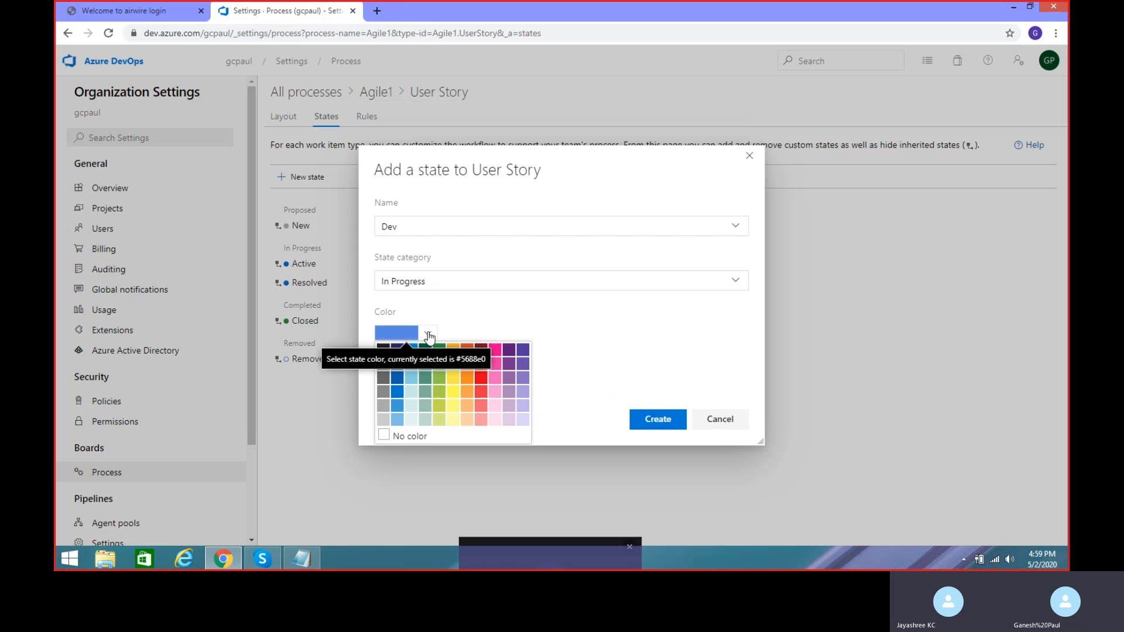
left_click(539, 324)
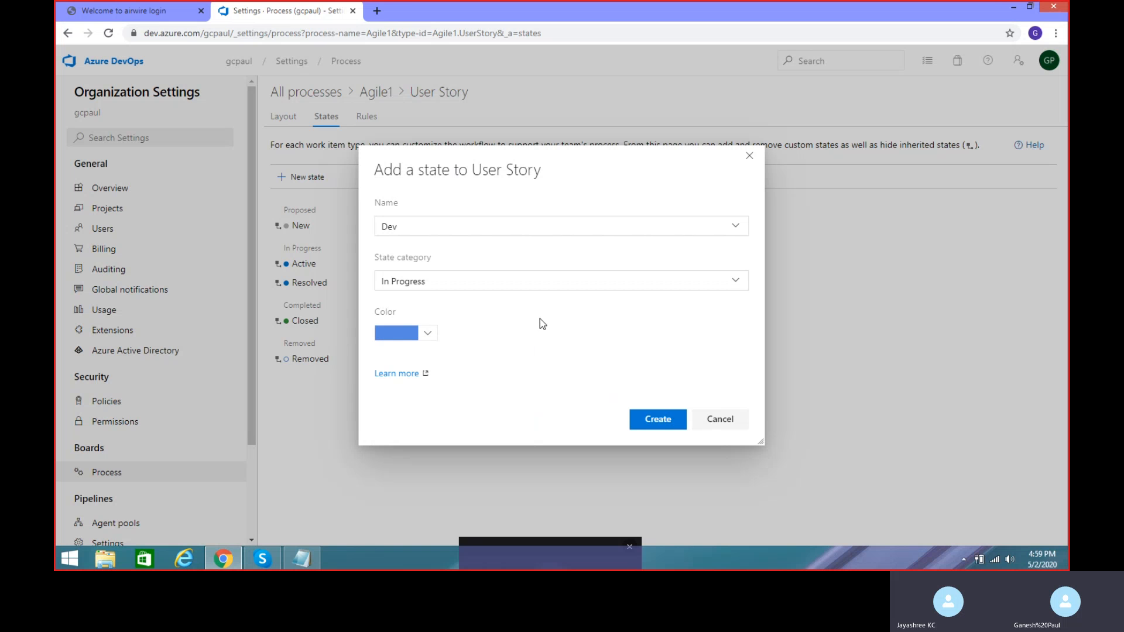
left_click(654, 419)
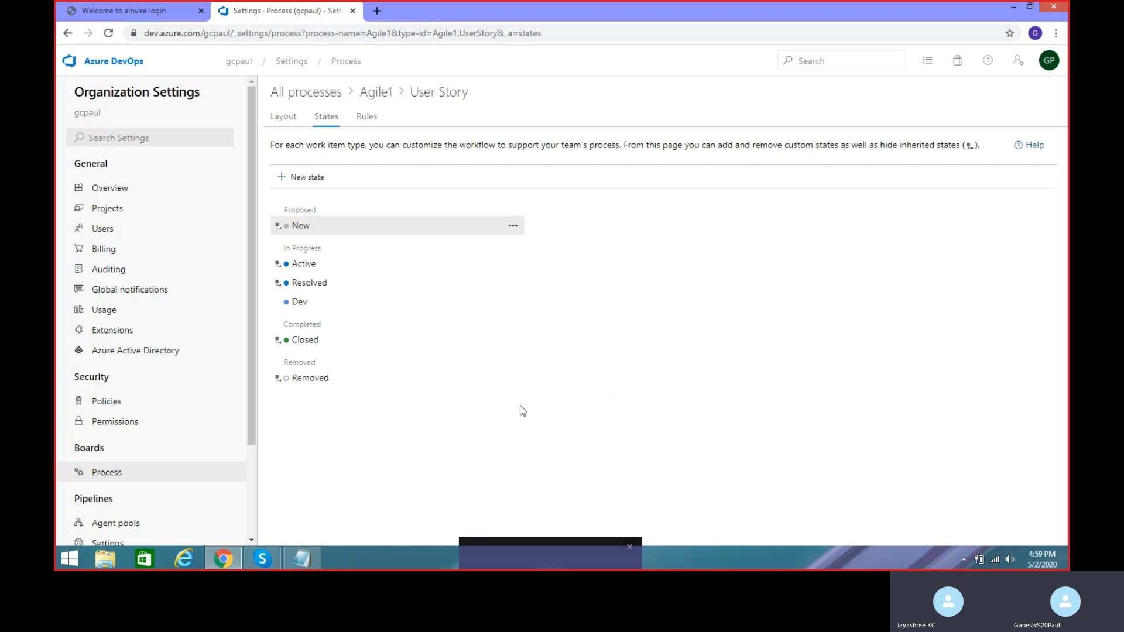
- Start a new custom rule for User Story and name it "Rule1"
left_click(367, 116)
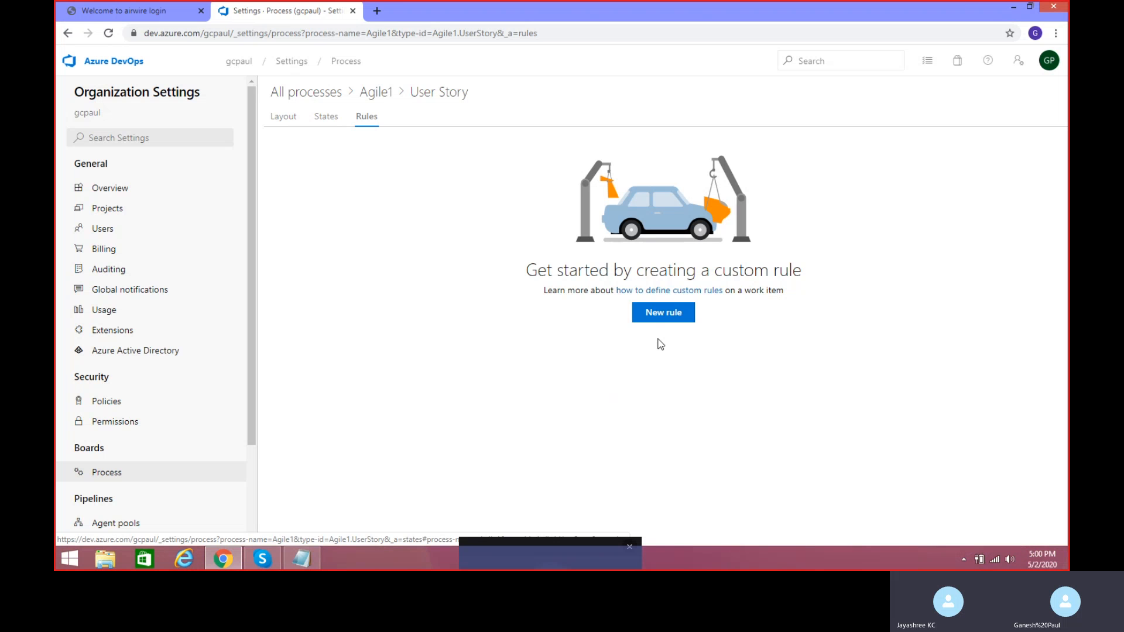
left_click(670, 312)
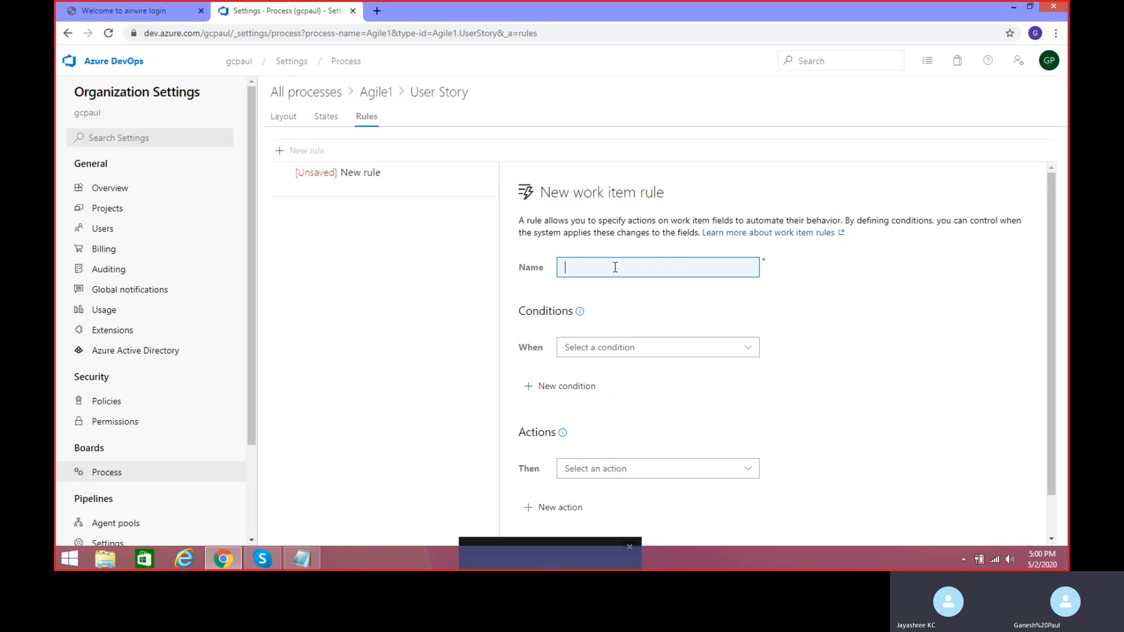
type("Rule1")
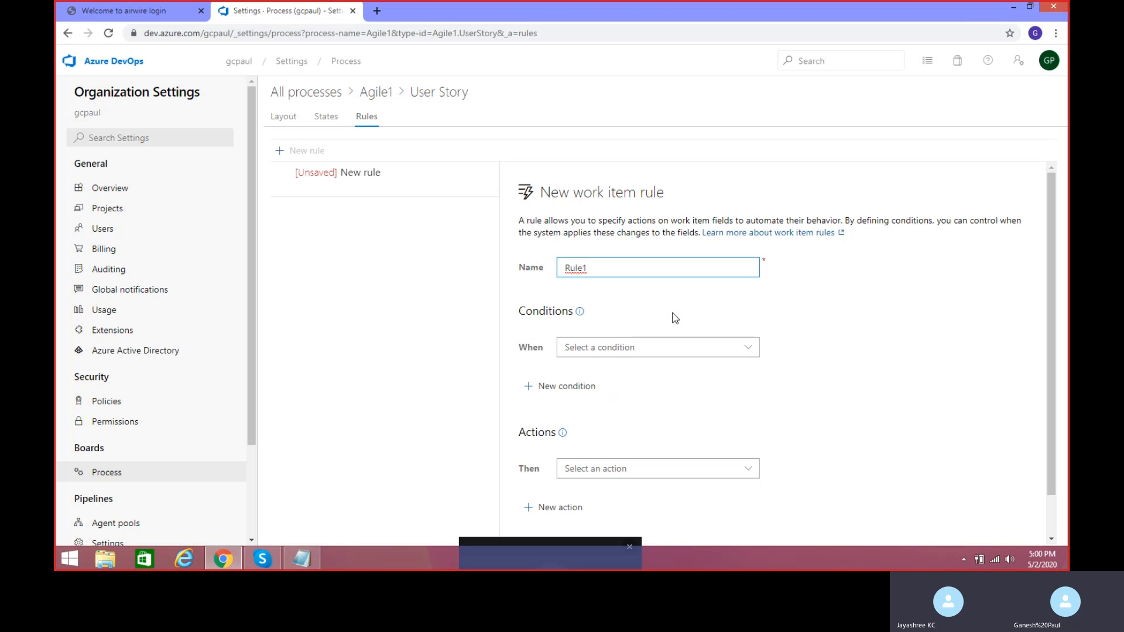
- Examine the full list of conditions available for the rule, from work item creation to group membership
scroll(872, 357, "down", 1)
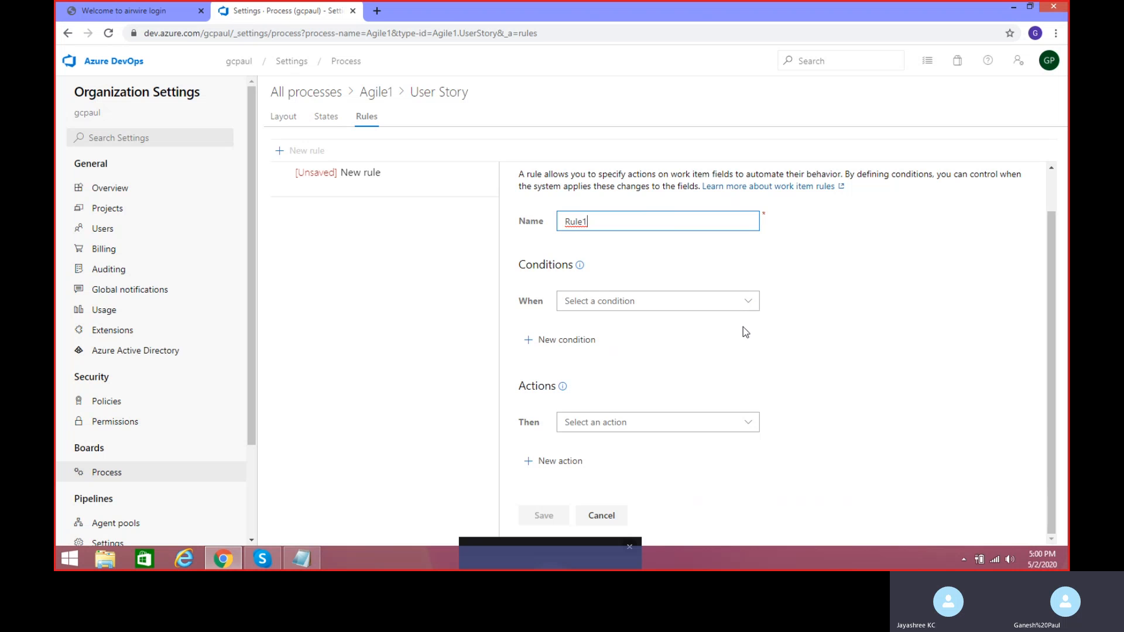
left_click(752, 303)
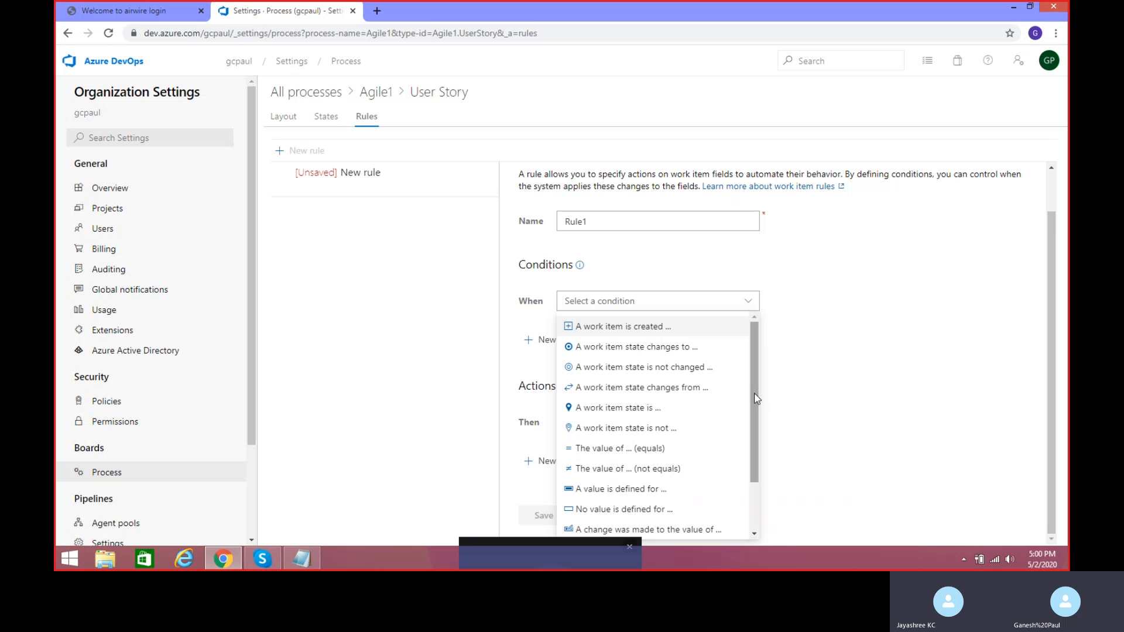
left_click_drag(754, 394, 751, 478)
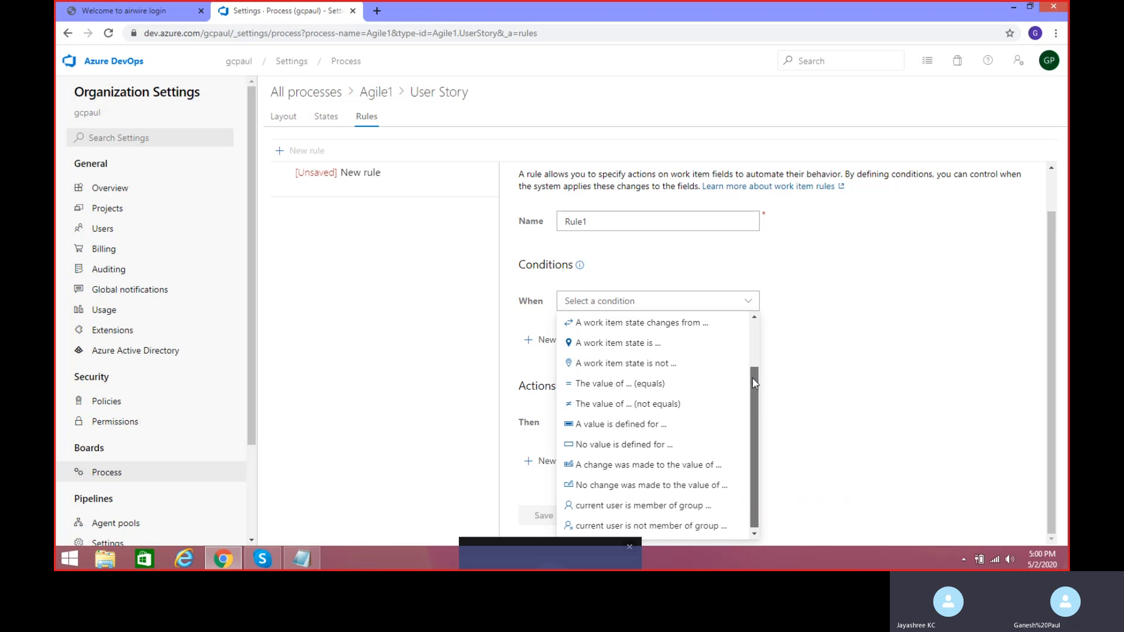
left_click_drag(753, 385, 755, 328)
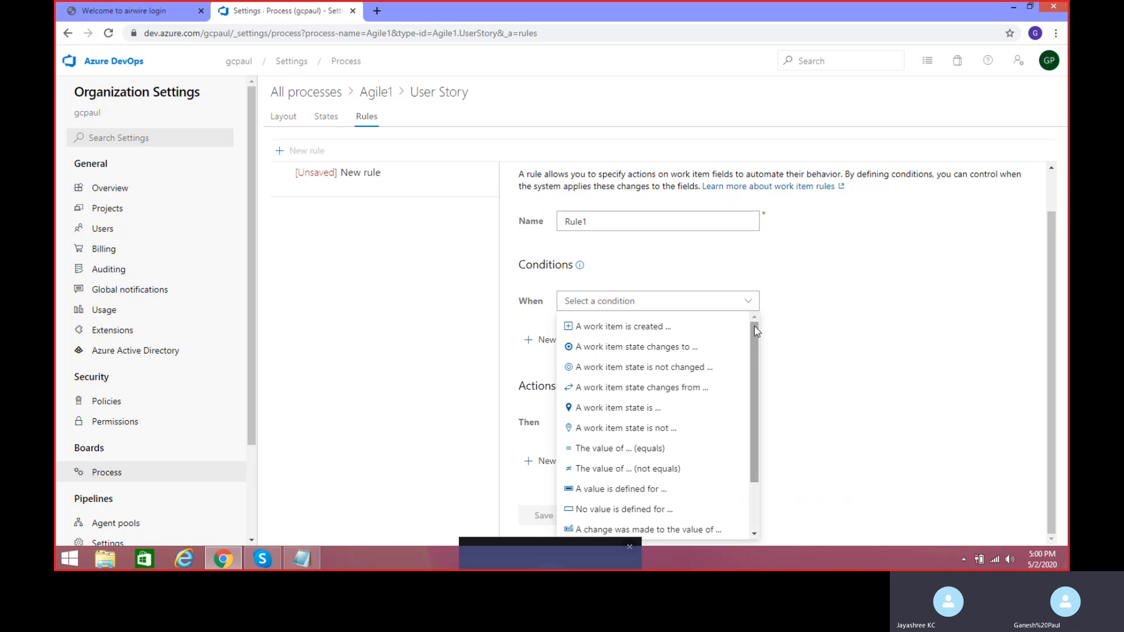
left_click_drag(749, 368, 756, 459)
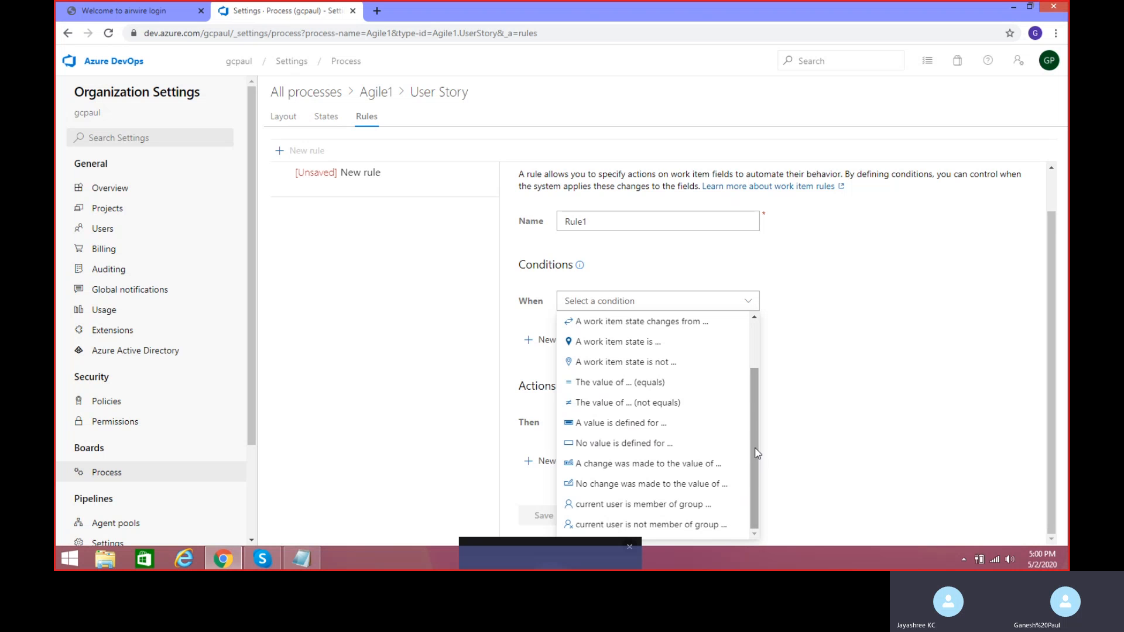
mouse_move(753, 428)
left_mouse_down()
mouse_move(755, 404)
mouse_move(750, 443)
left_mouse_up()
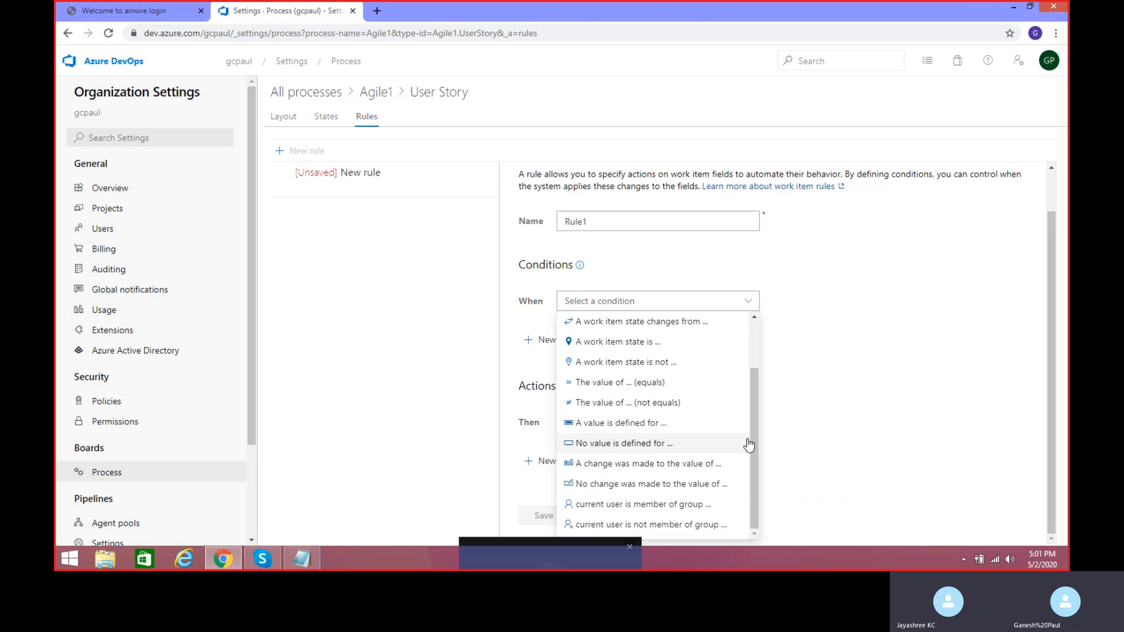
scroll(702, 468, "up", 1)
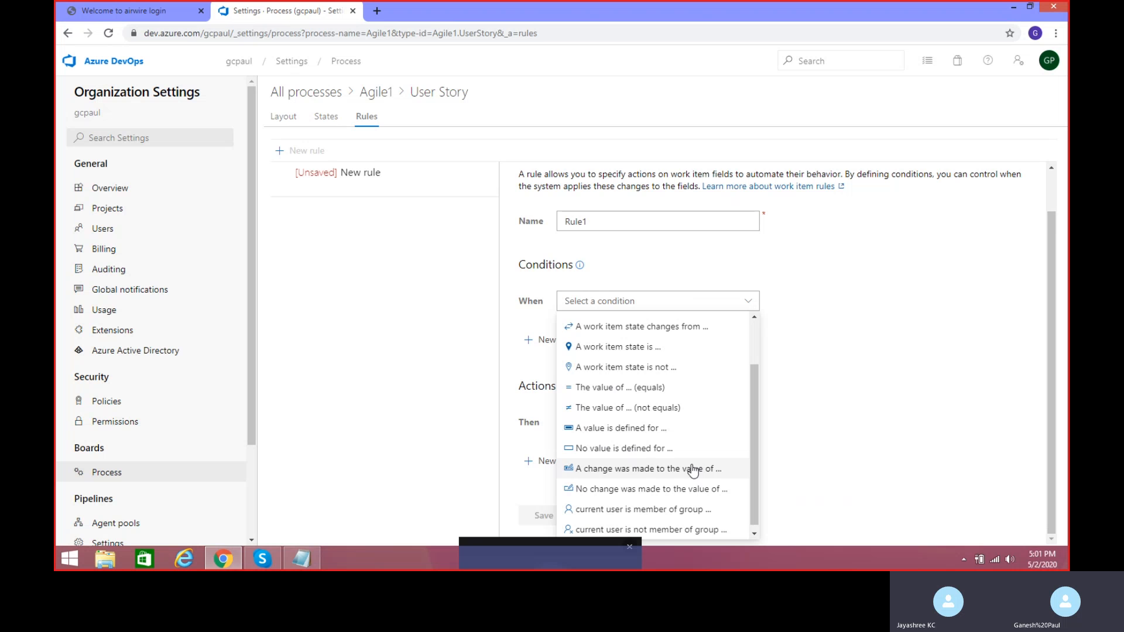
- Try the condition "A change was made to the value of" with Acceptance Criteria, and look through the other selectable fields
left_click(674, 471)
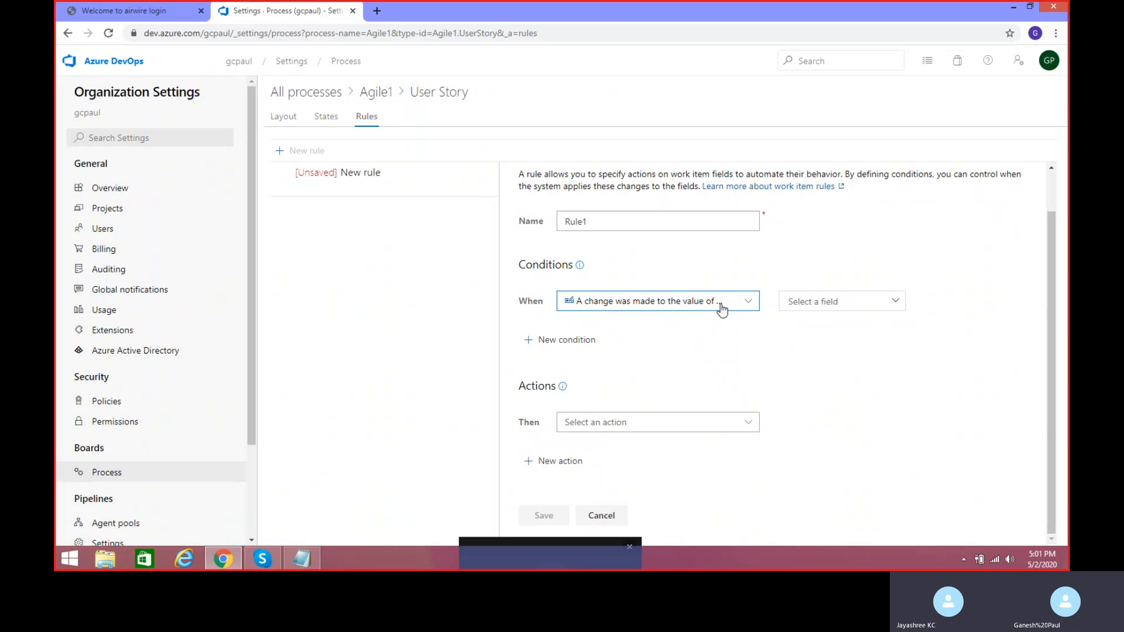
left_click(751, 303)
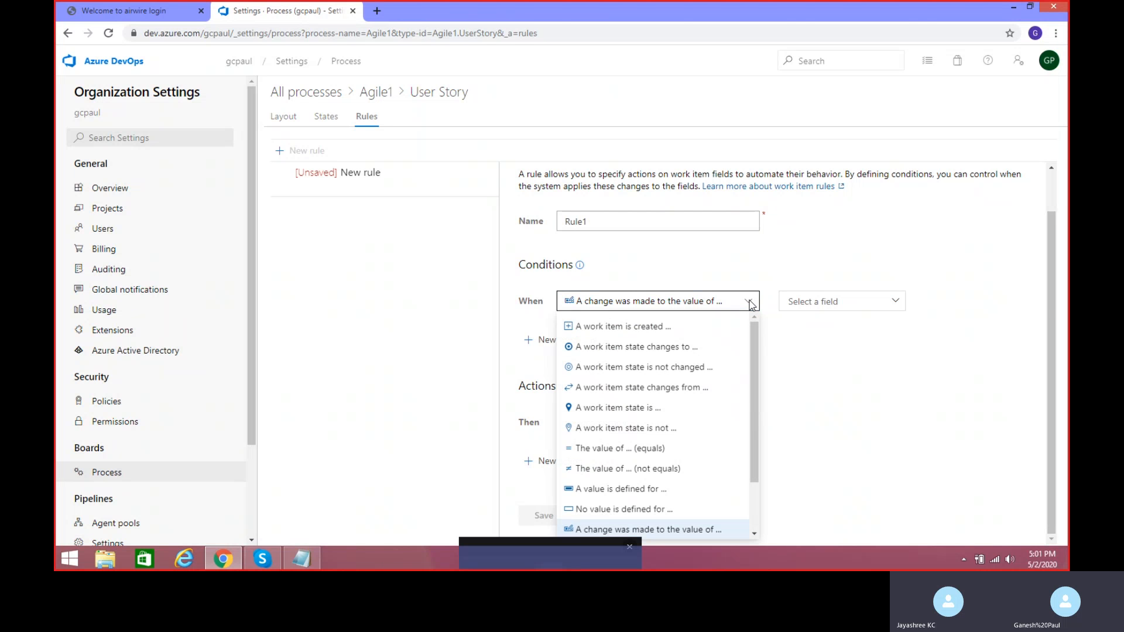
left_click(751, 303)
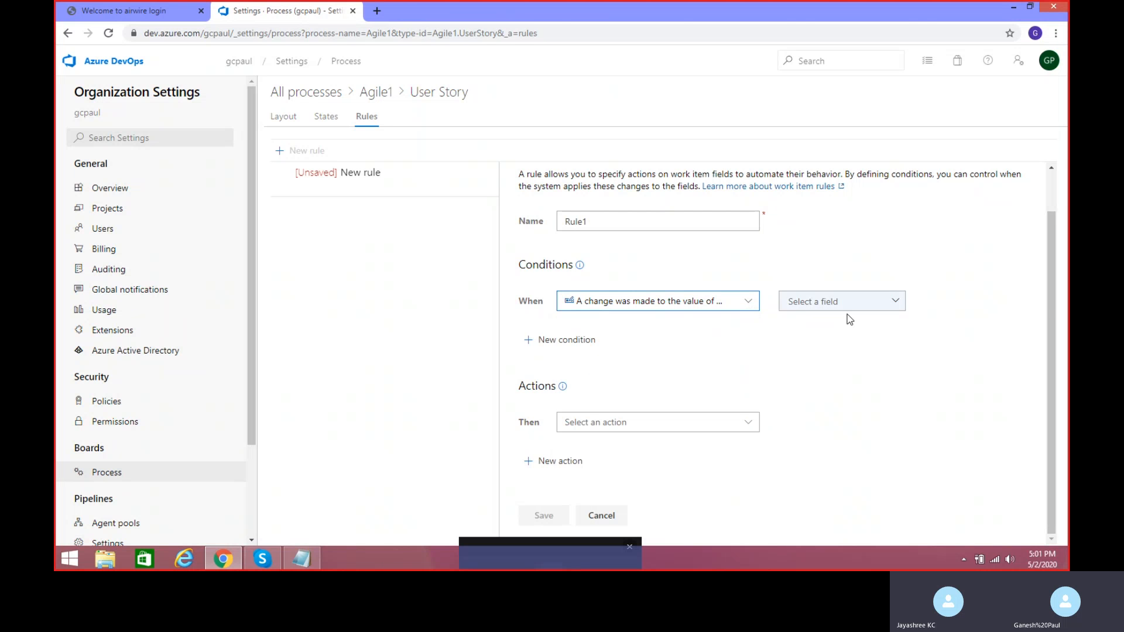
left_click(890, 308)
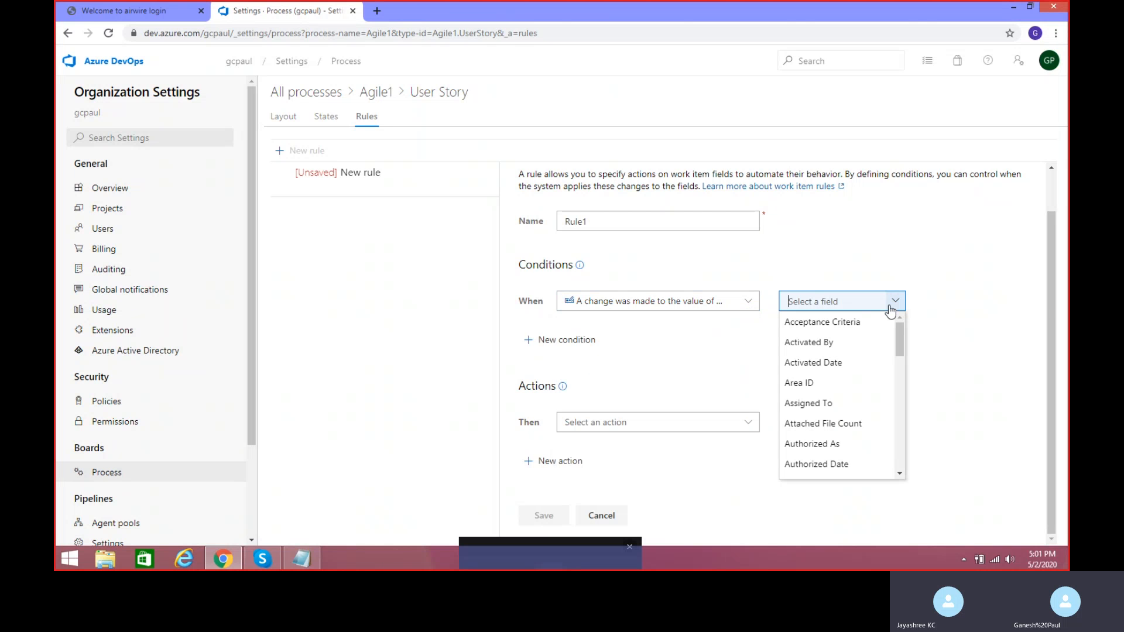
left_click(846, 327)
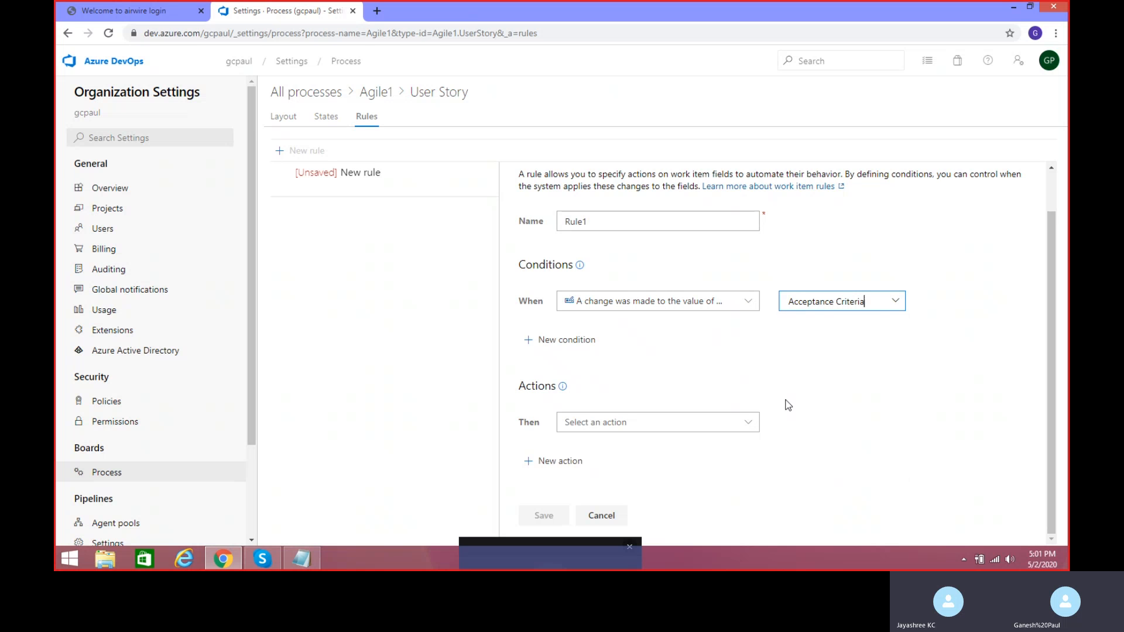
left_click(894, 300)
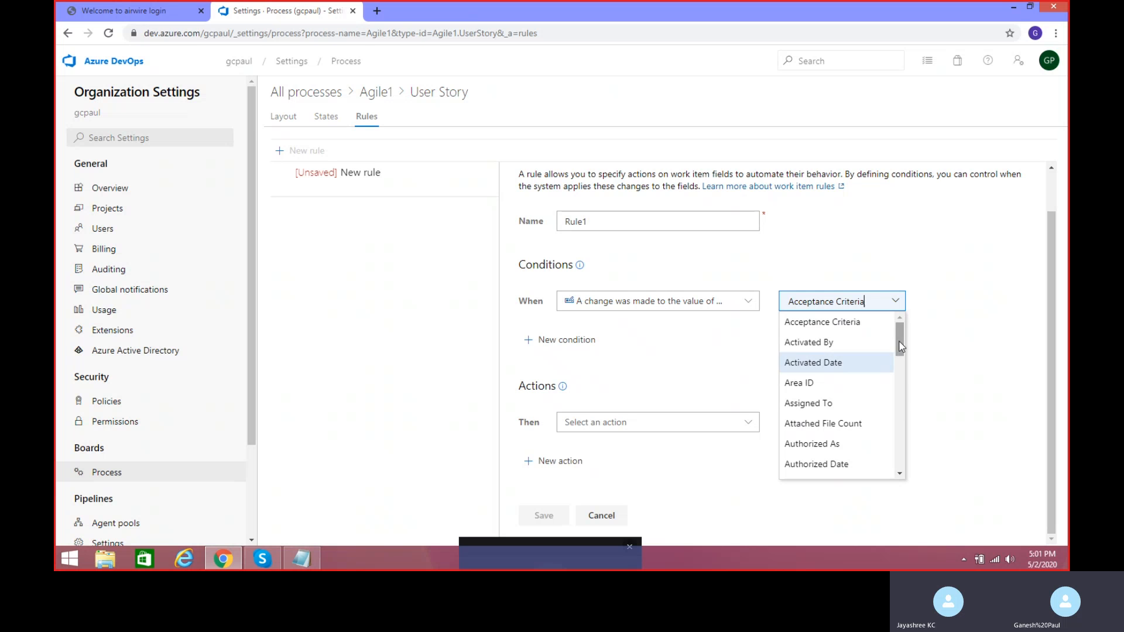
left_click_drag(901, 345, 891, 449)
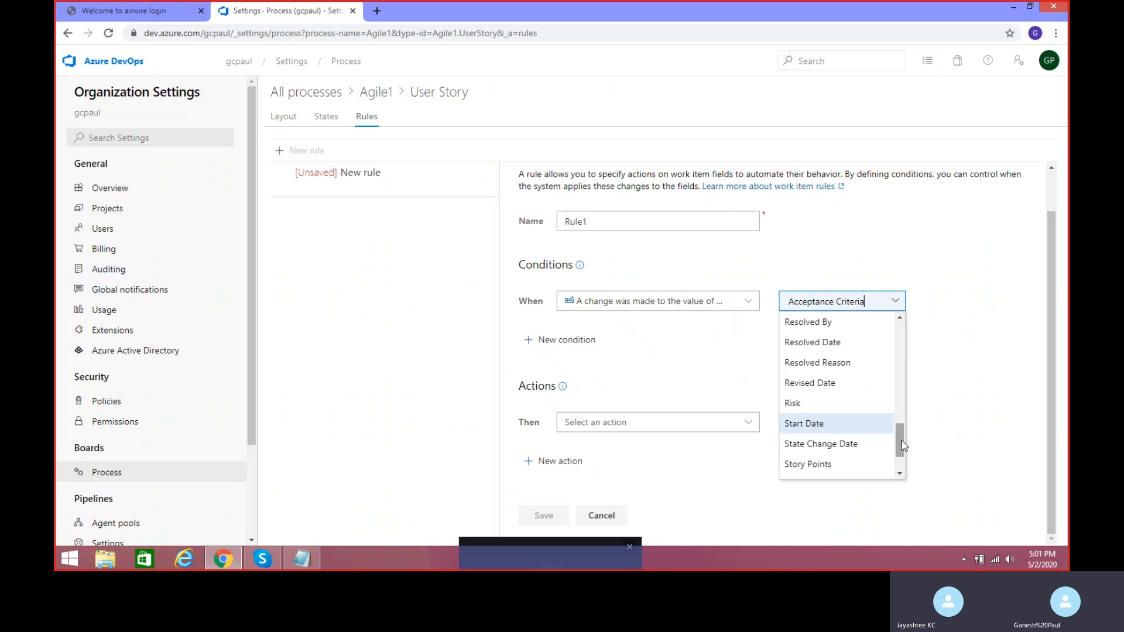
left_click_drag(901, 440, 900, 454)
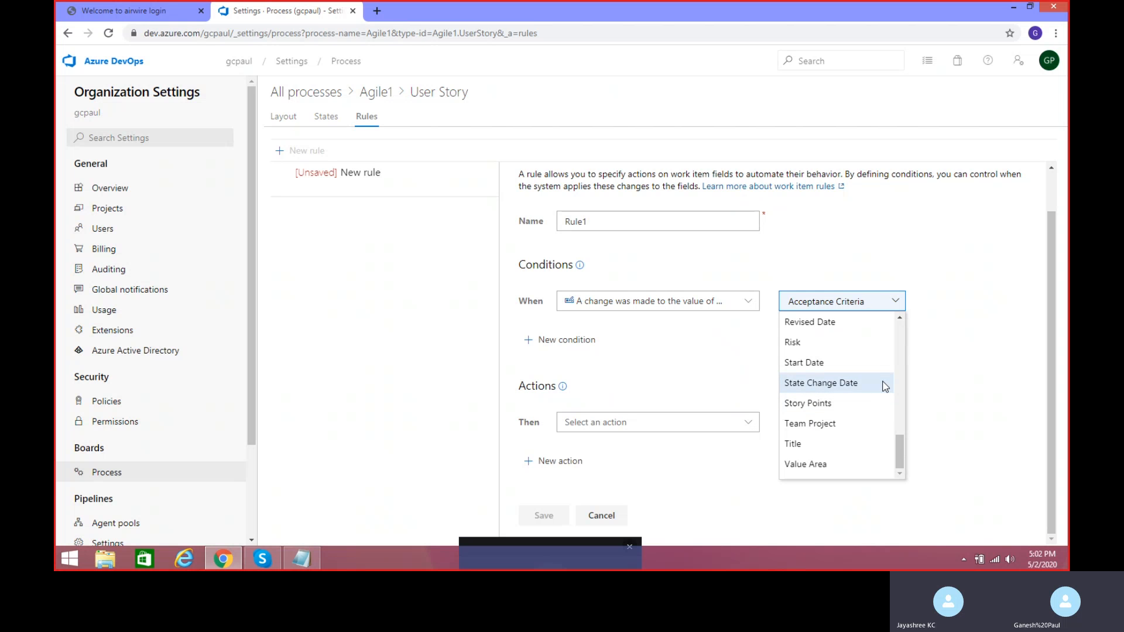
- Try the condition "A work item state changes from" with New as the starting state
left_click(748, 301)
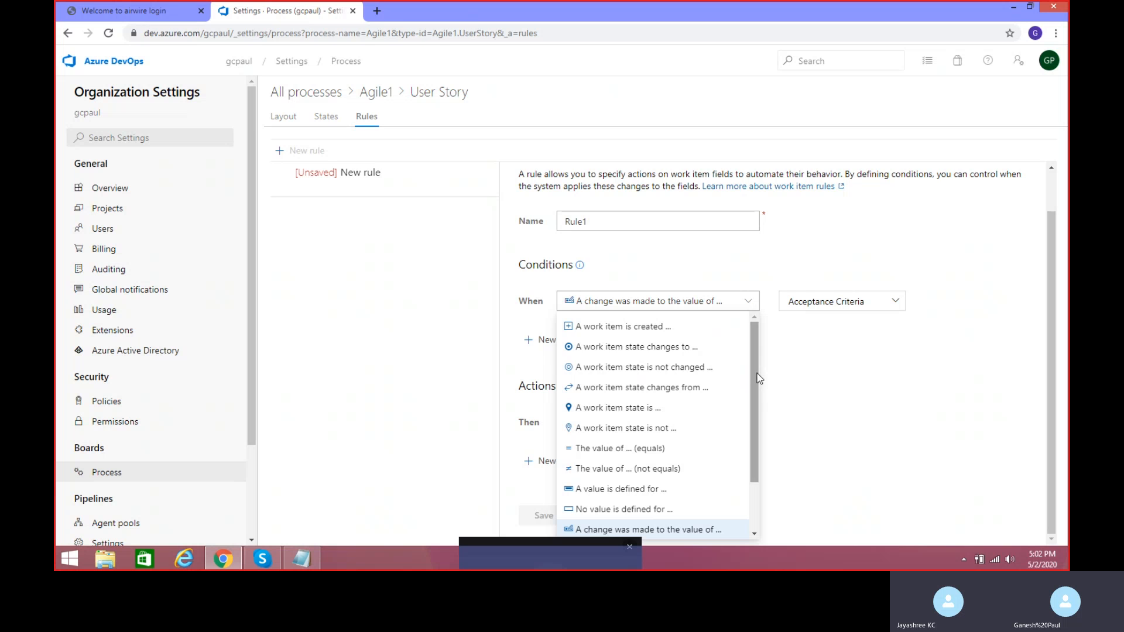
left_click_drag(752, 376, 750, 434)
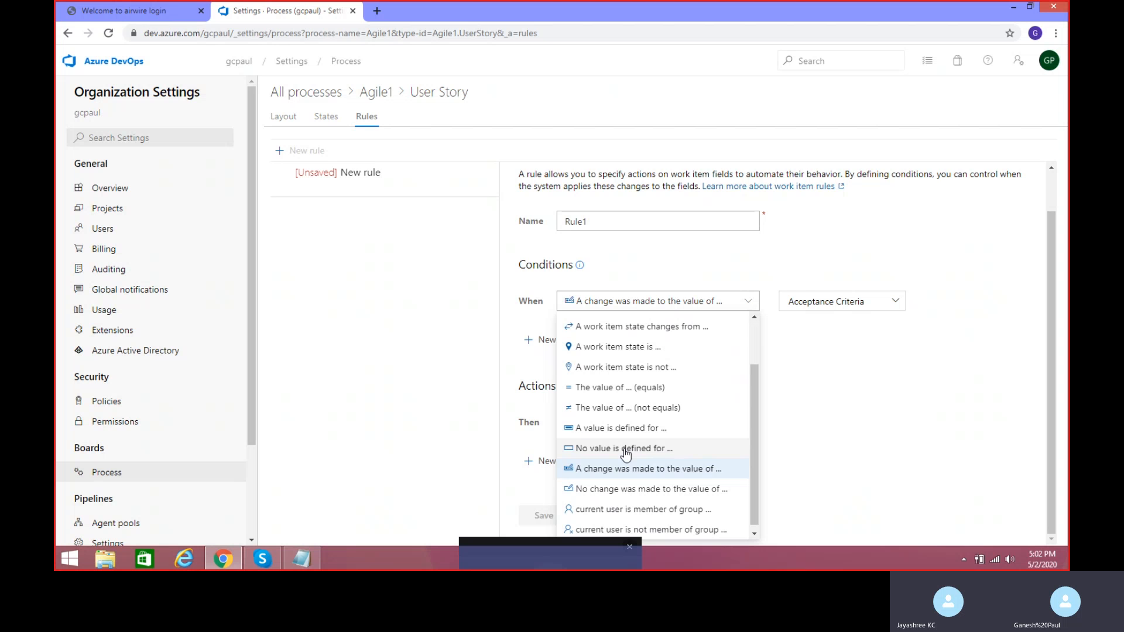
left_click(639, 332)
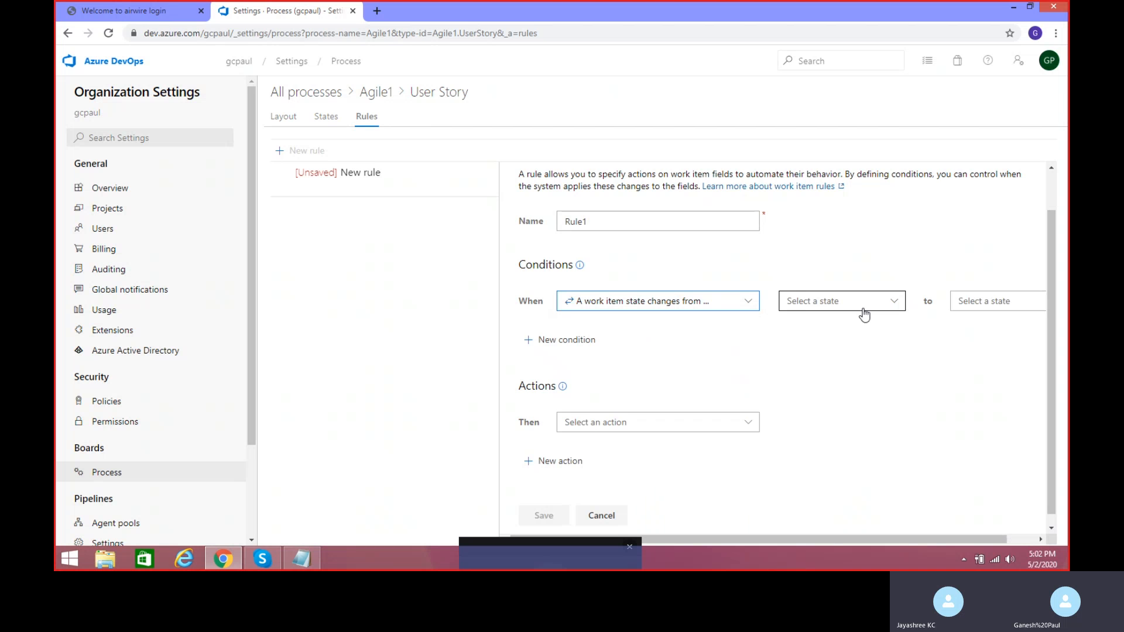
left_click(891, 306)
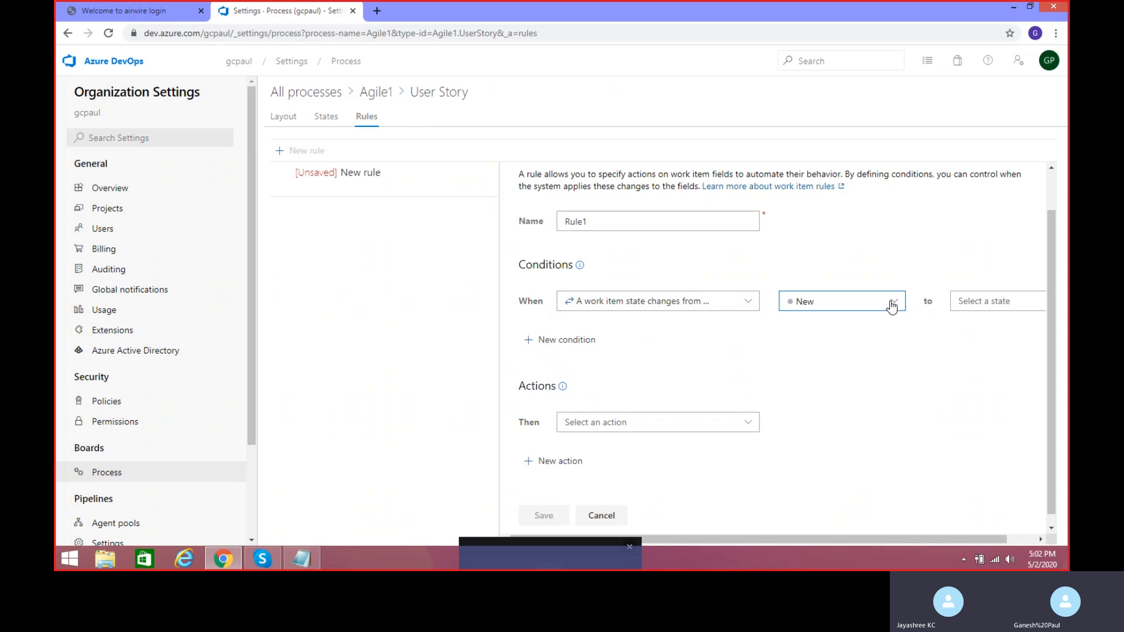
- Set the rule's condition to "A work item state changes to" with Closed as the state
left_click(742, 303)
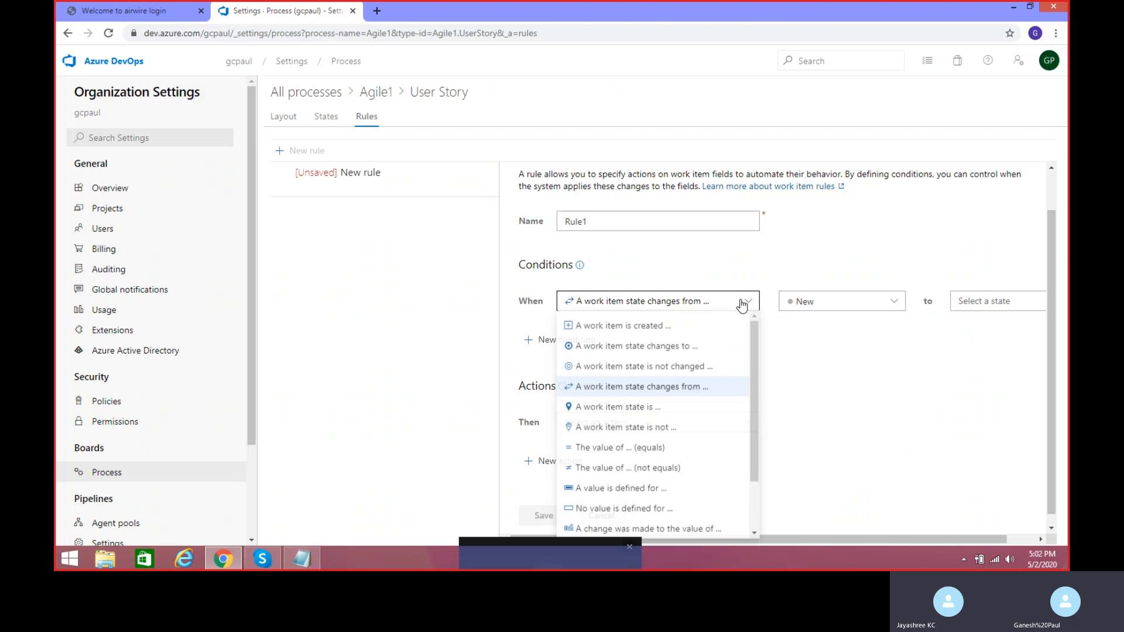
left_click(668, 346)
left_click(893, 303)
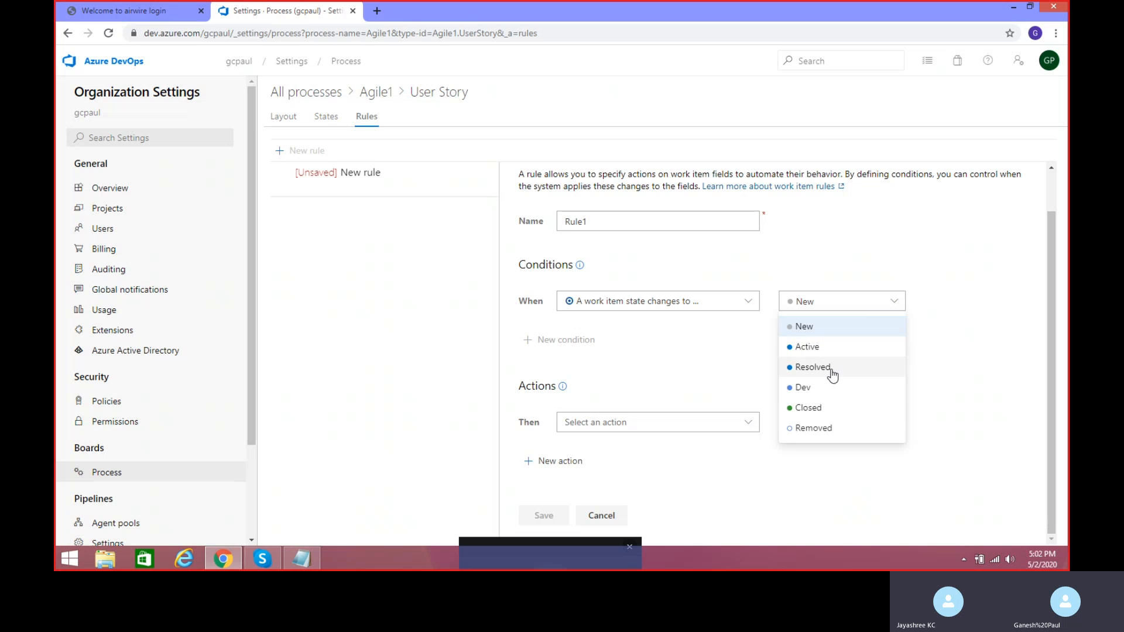
left_click(827, 409)
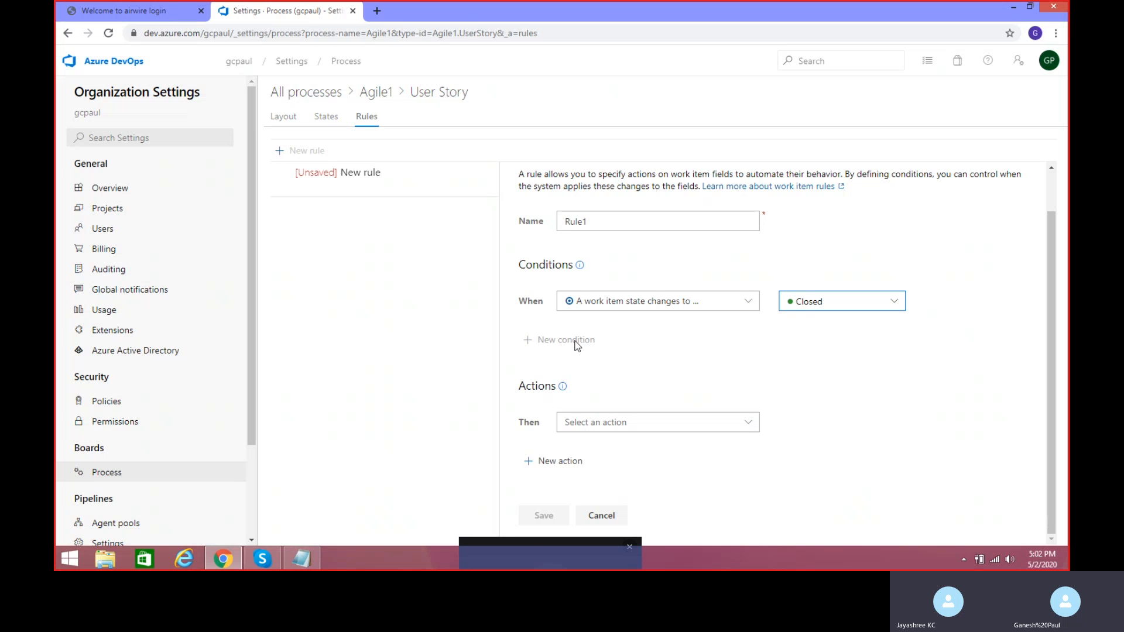
- Set the rule's action to "Make required" for the Acceptance Criteria field and save the rule
left_click(742, 423)
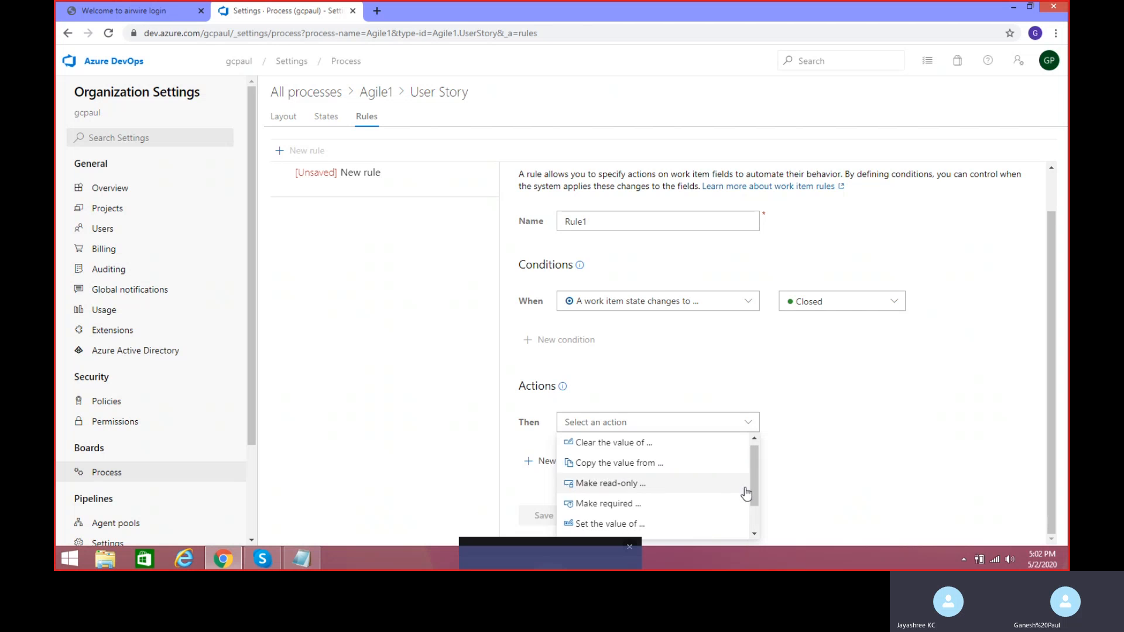
left_click_drag(752, 483, 754, 518)
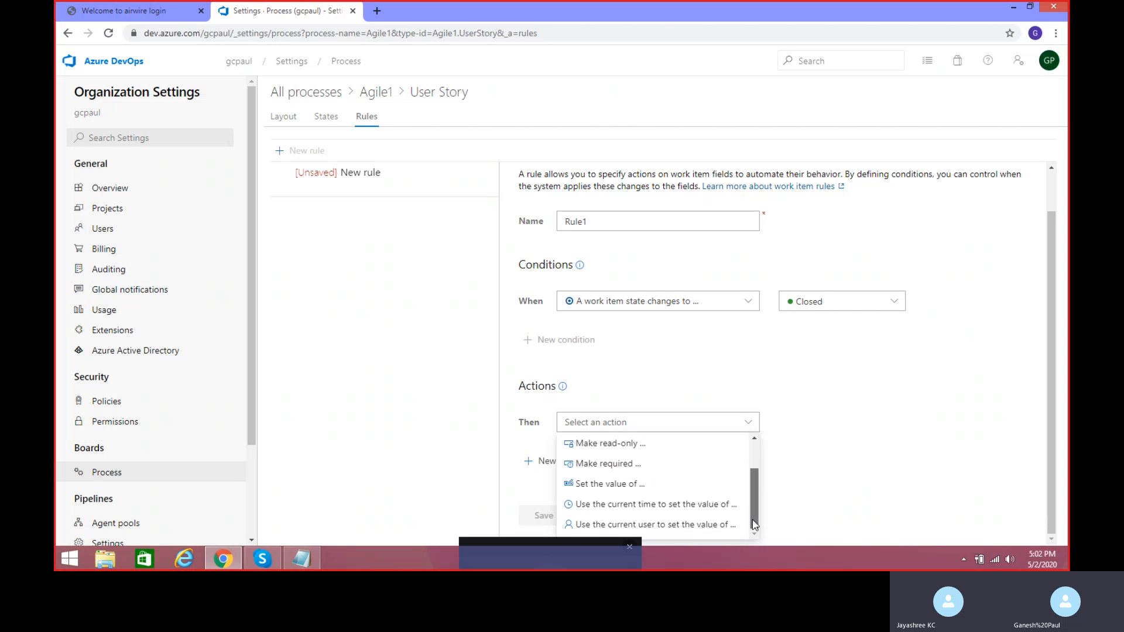
left_click(598, 464)
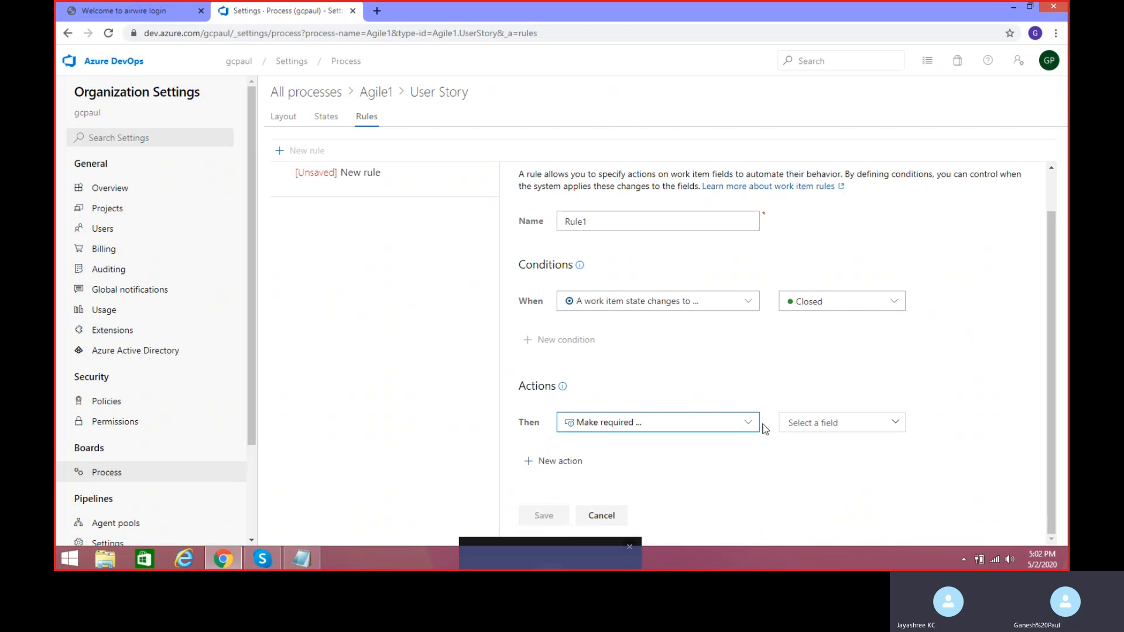
left_click(895, 430)
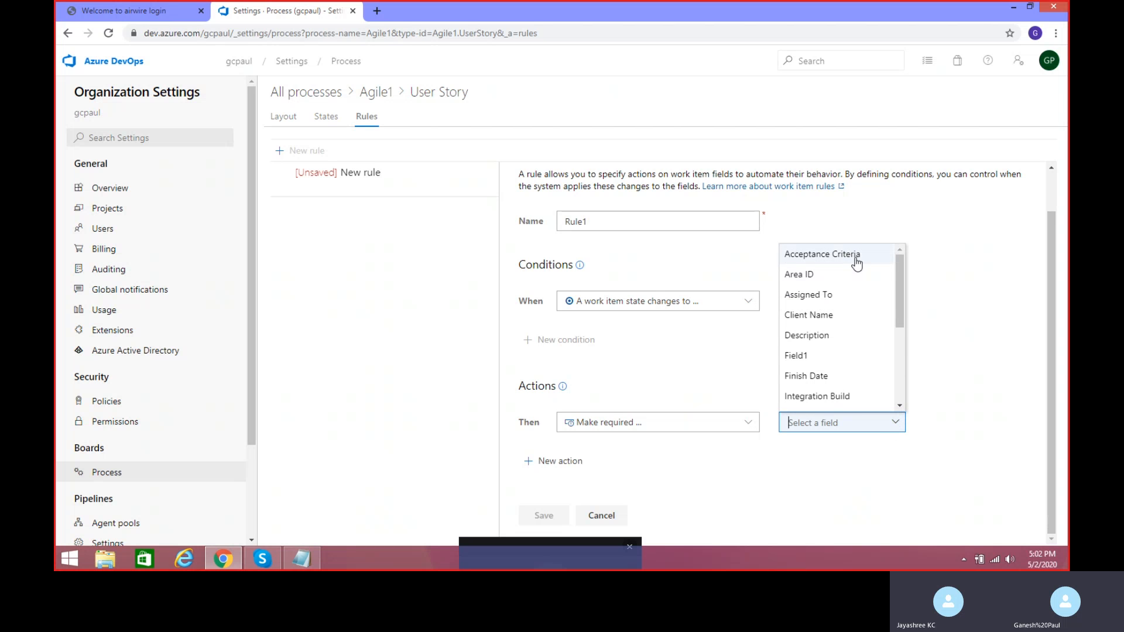
left_click(855, 255)
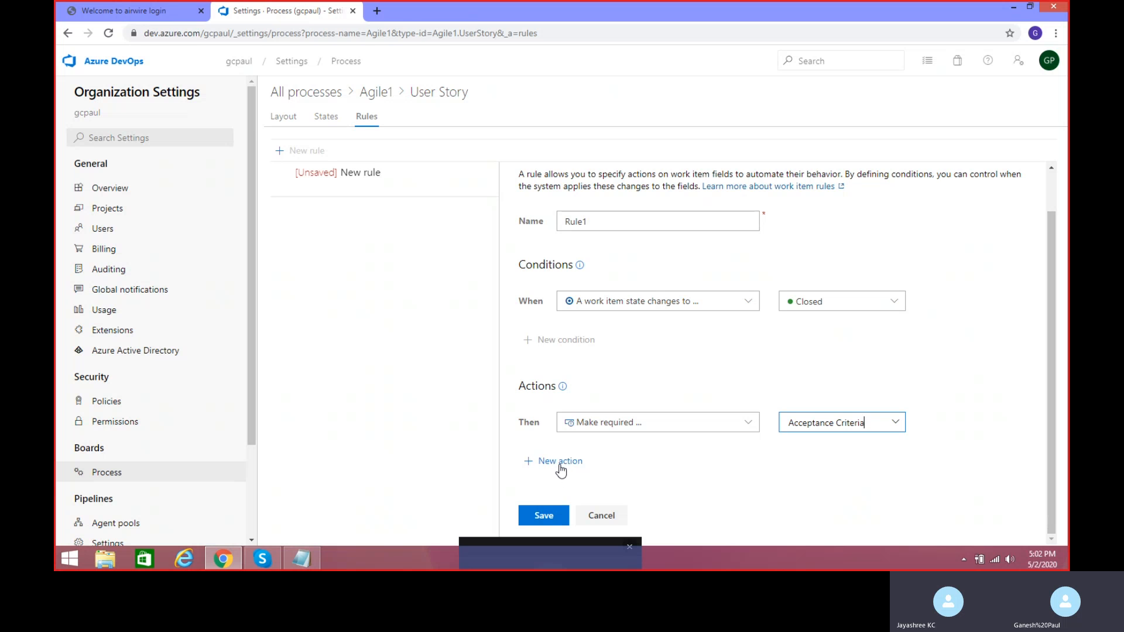
left_click(549, 516)
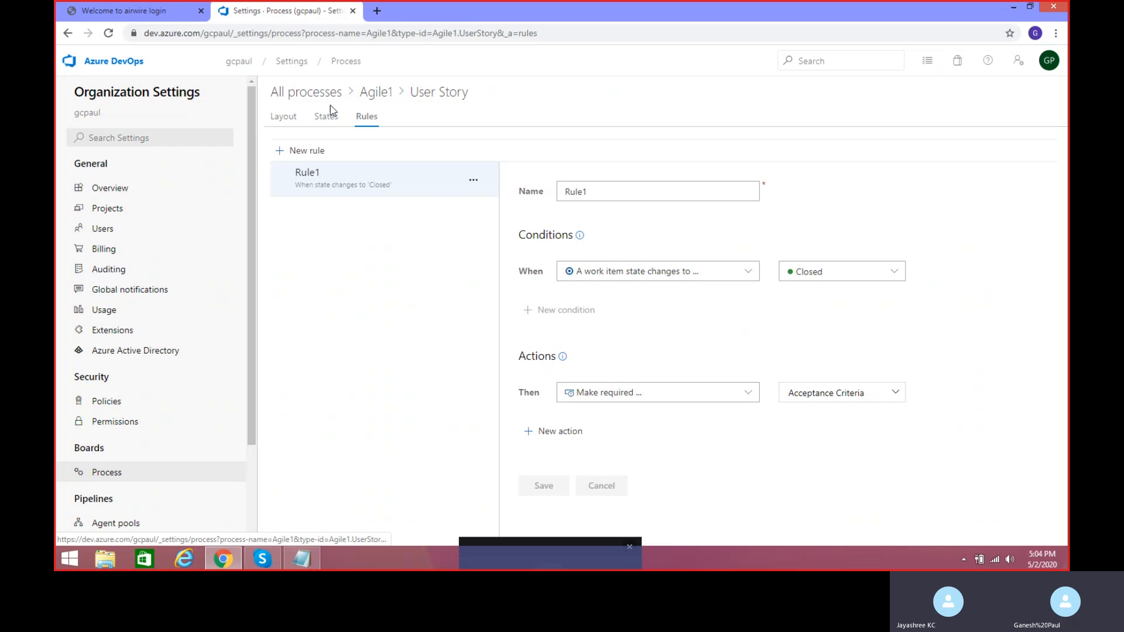
- Leave the organization settings for the project list and open Project for Agile1
left_click_drag(250, 349, 254, 388)
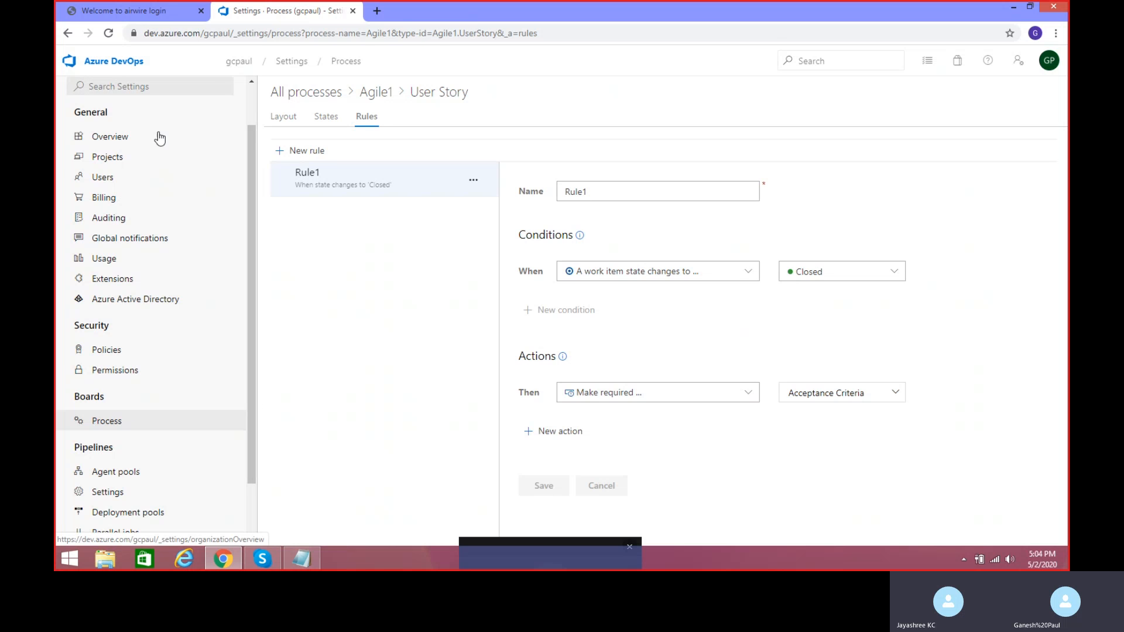
left_click(139, 65)
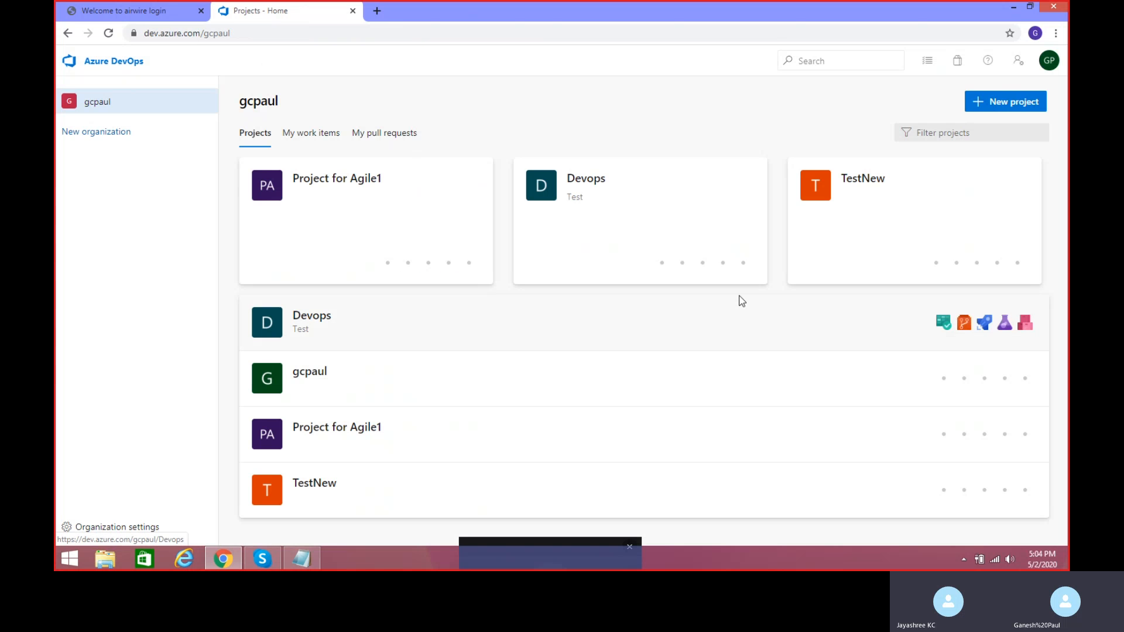
left_click(587, 185)
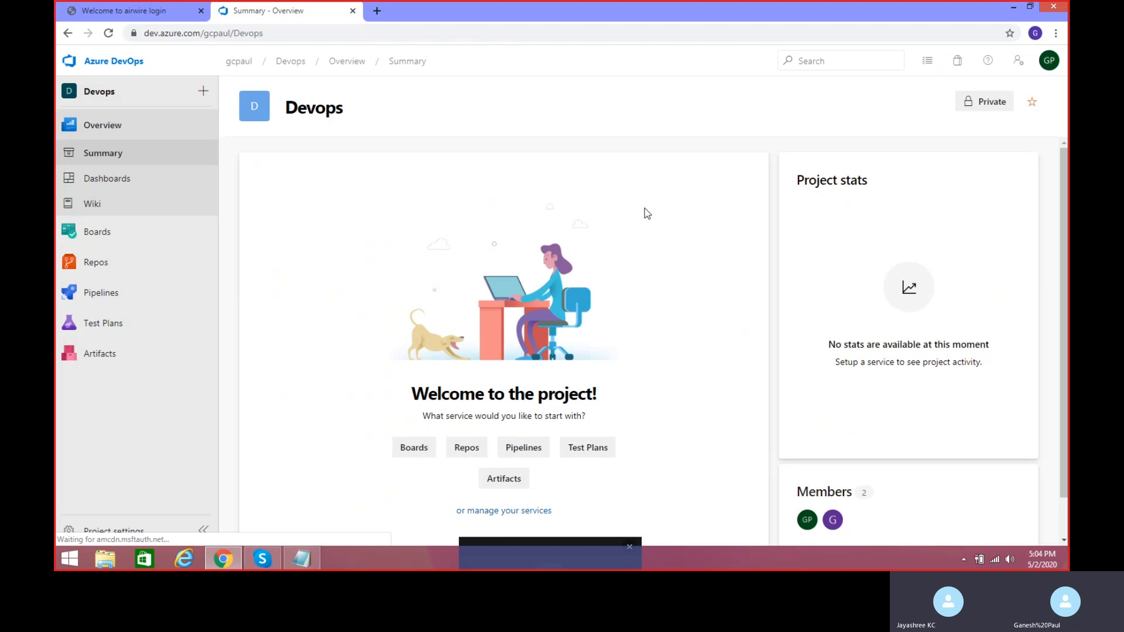
left_click(68, 33)
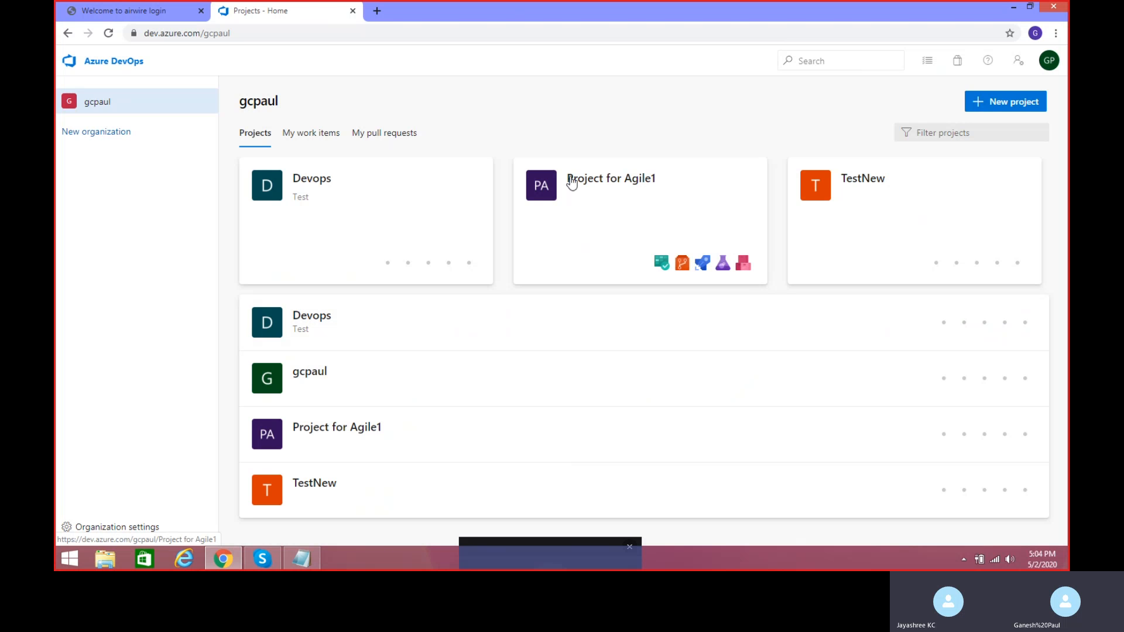
left_click(547, 185)
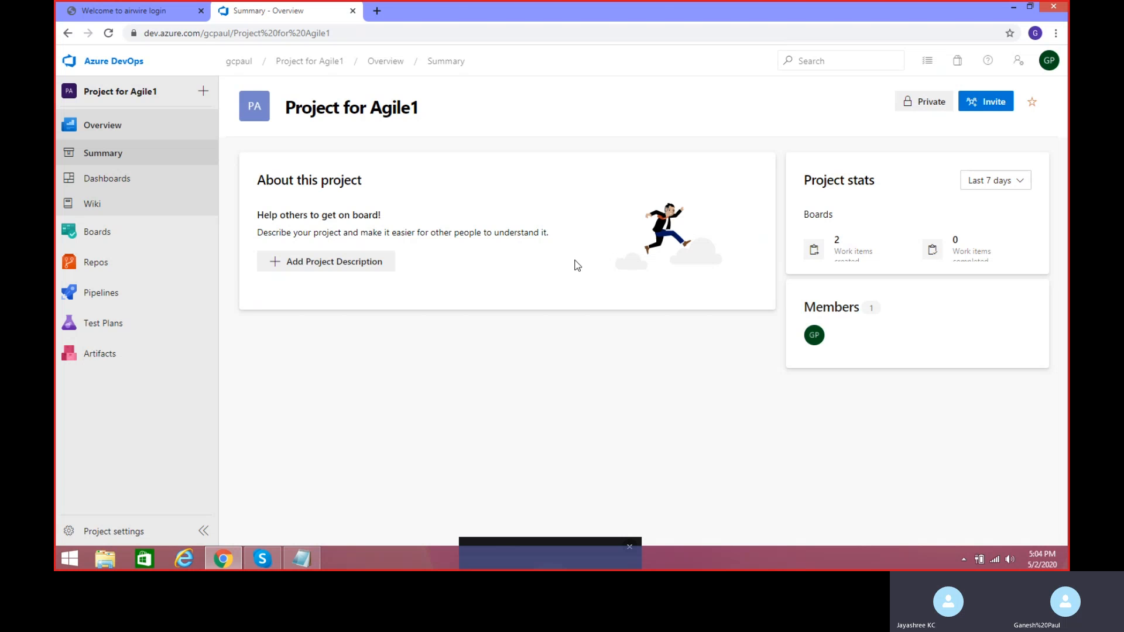
- Open the user story Test Project1 from the project's work items
left_click(98, 231)
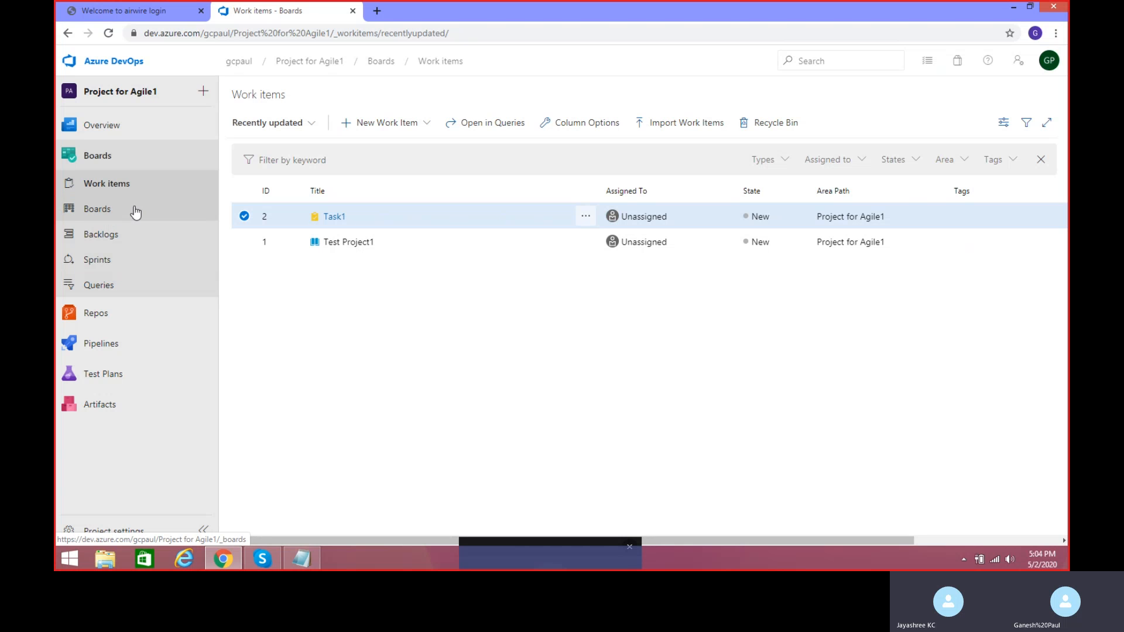
left_click(345, 244)
left_click(344, 243)
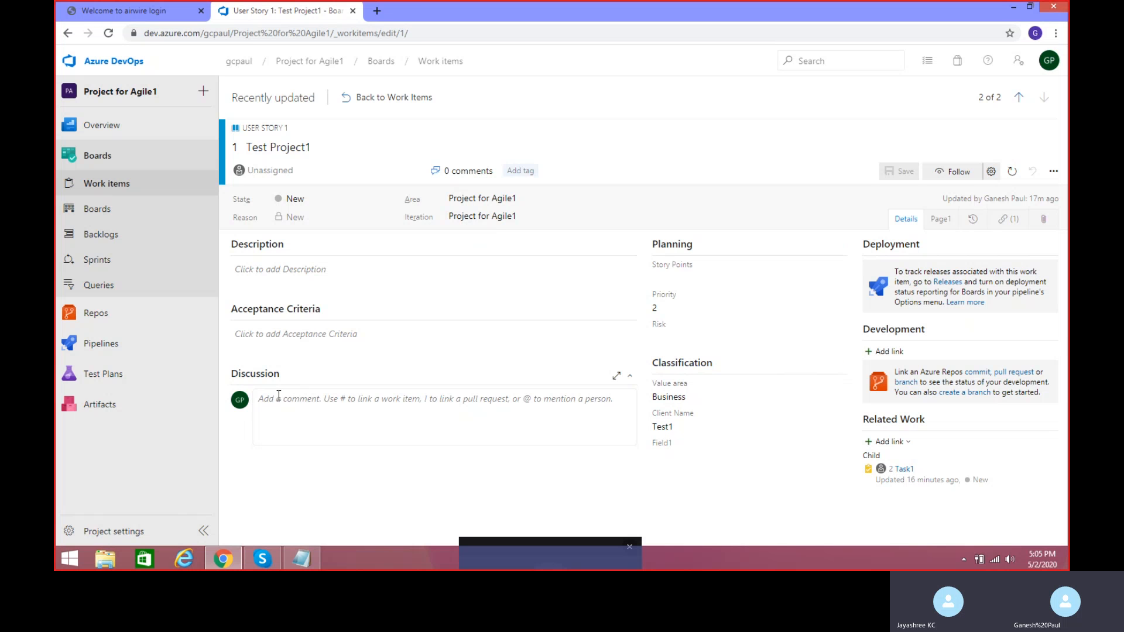
- Set the state of the user story Test Project1 to Closed
left_click(269, 273)
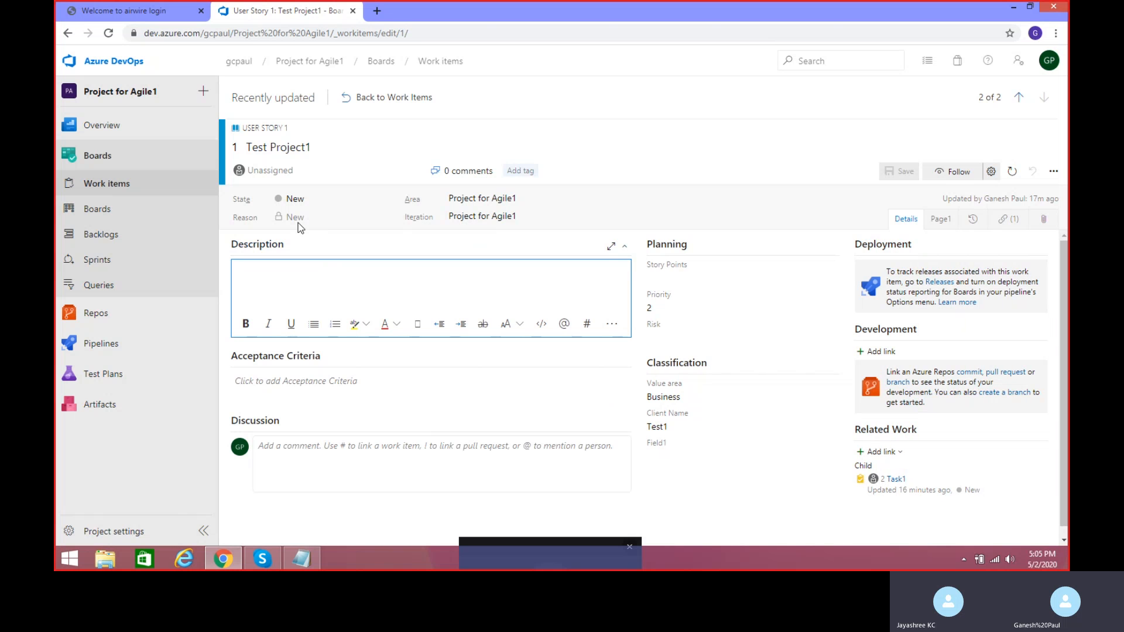
left_click(300, 203)
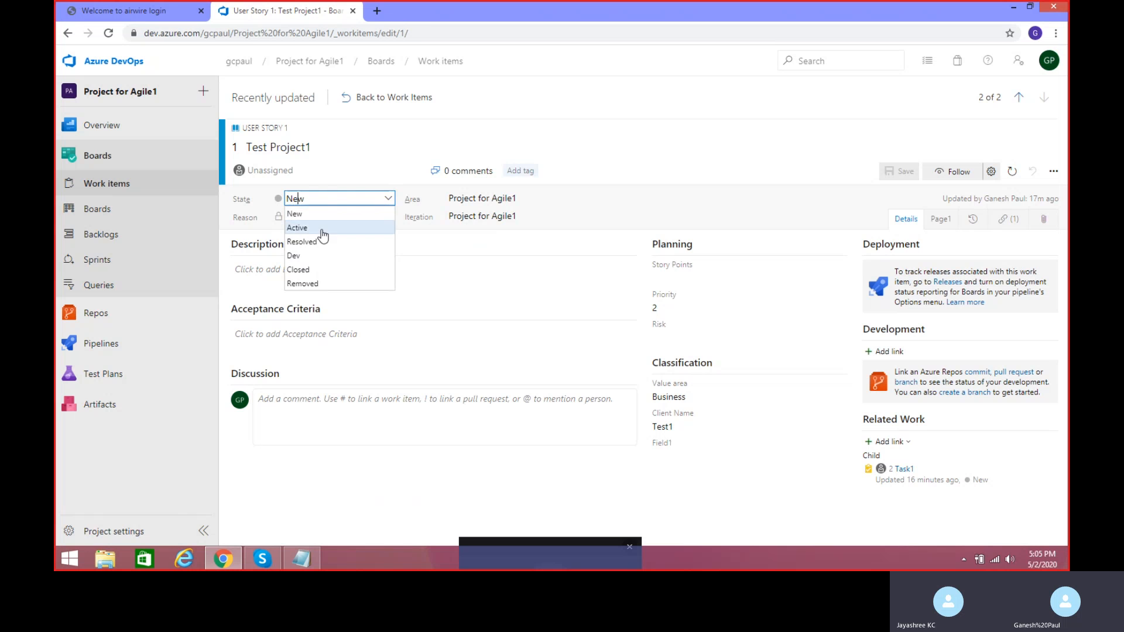
left_click(311, 271)
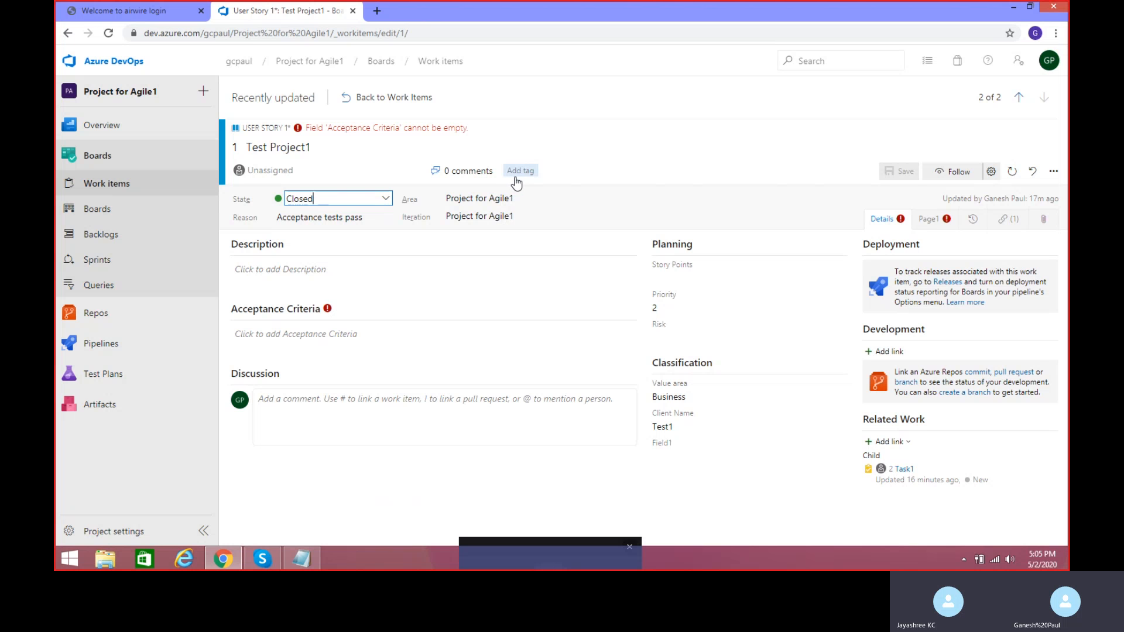
- Enter "TEsted" as the Acceptance Criteria and save the user story
left_click(310, 336)
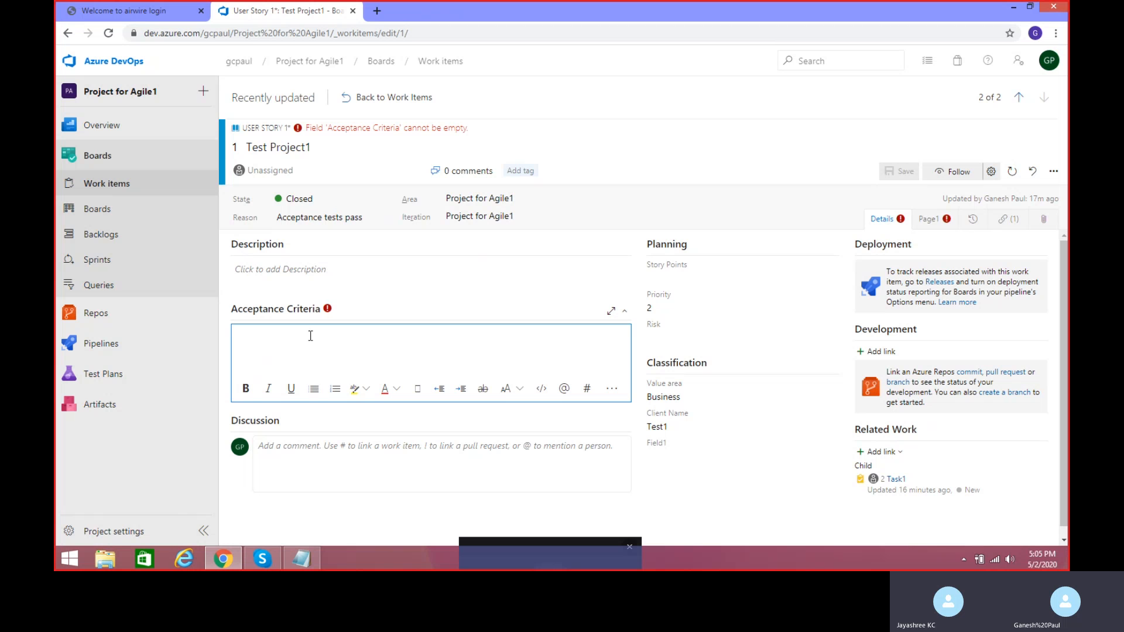
type("TEsted")
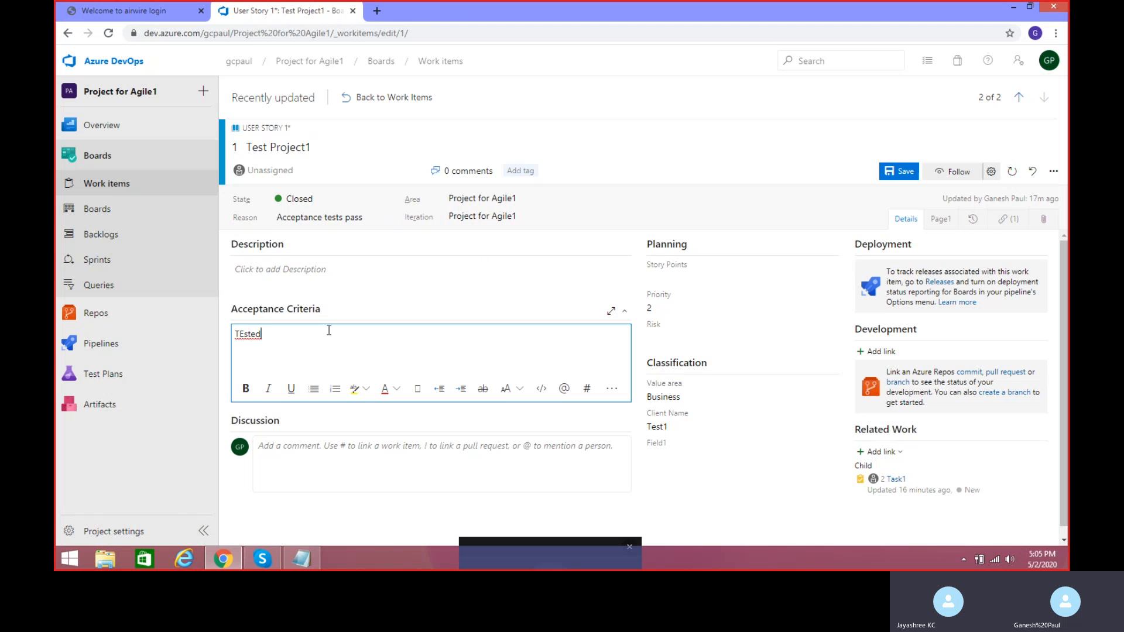
left_click(351, 494)
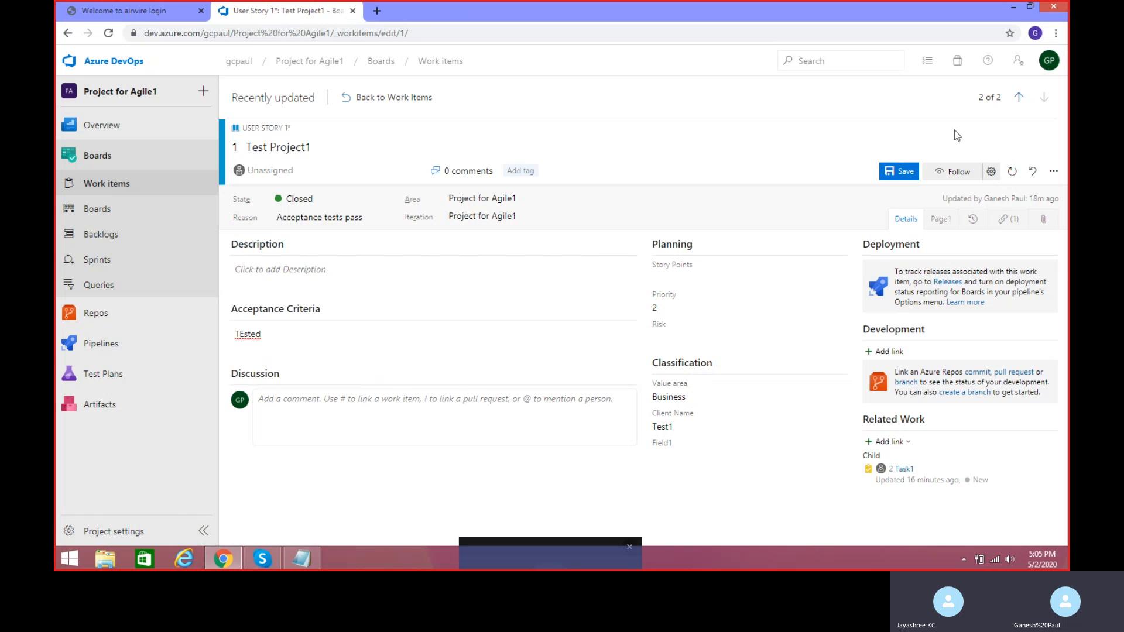
left_click(904, 174)
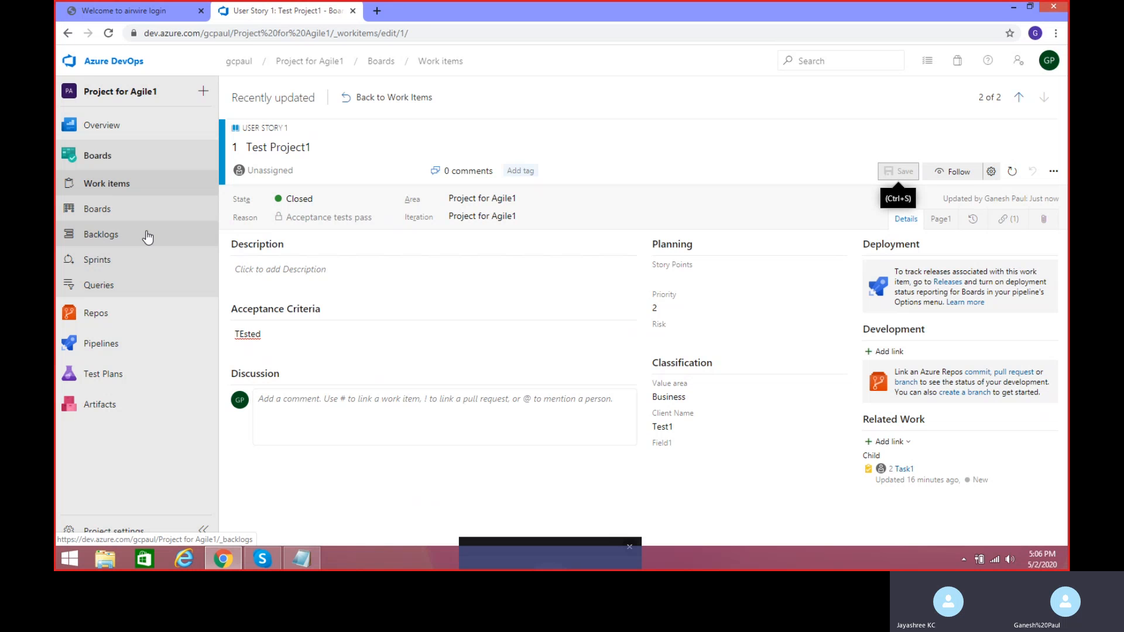
left_click(101, 235)
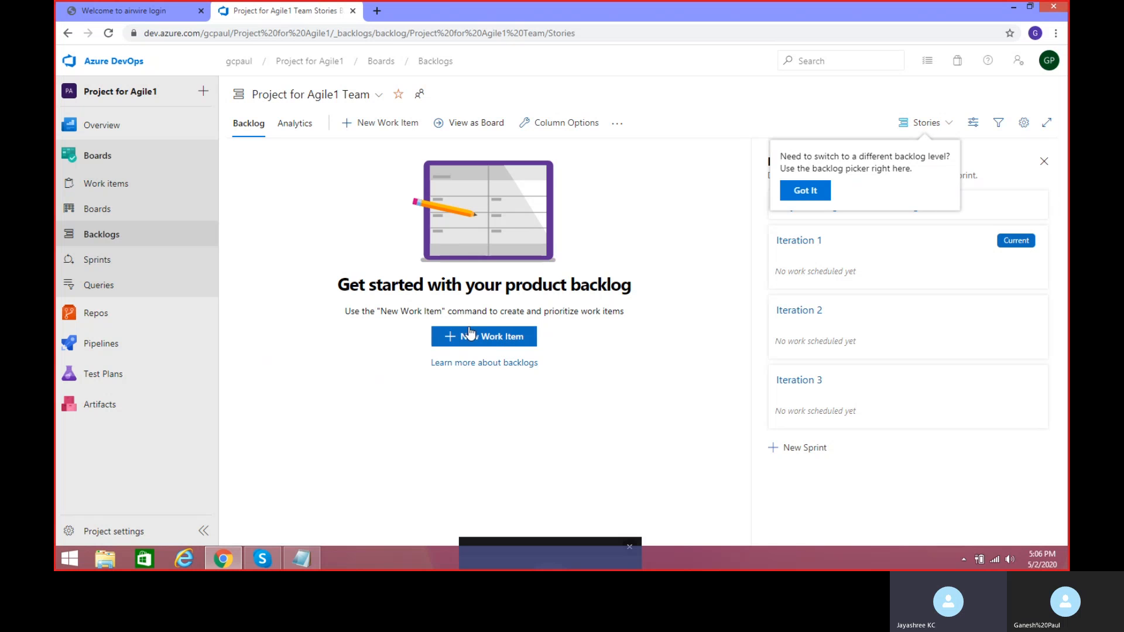
left_click(510, 338)
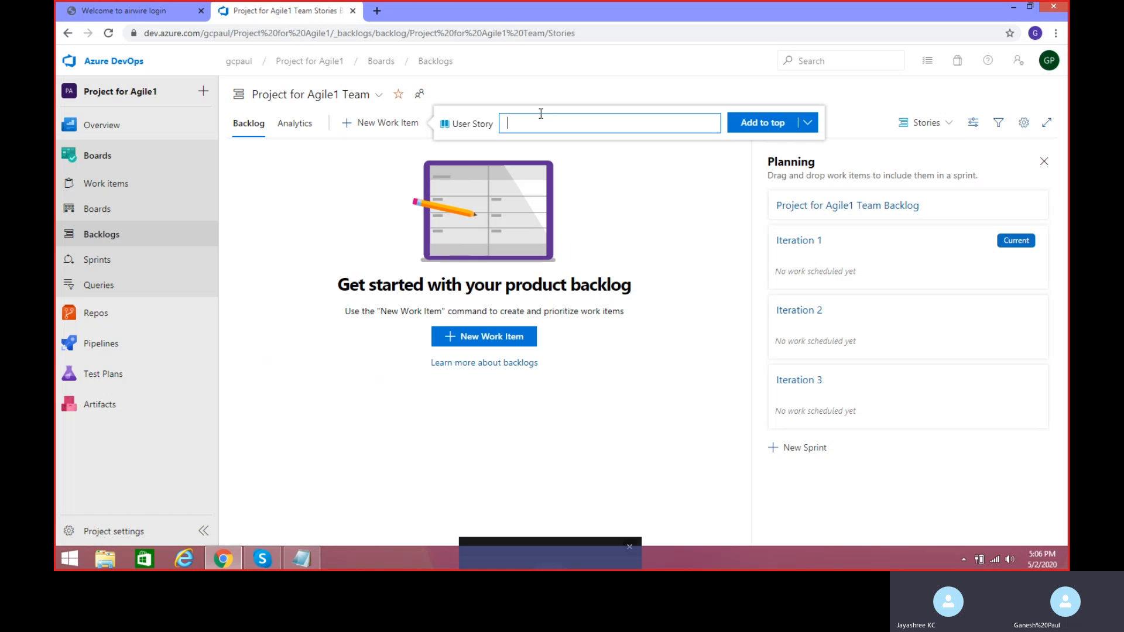
type("Test1")
left_click(805, 125)
left_click(809, 126)
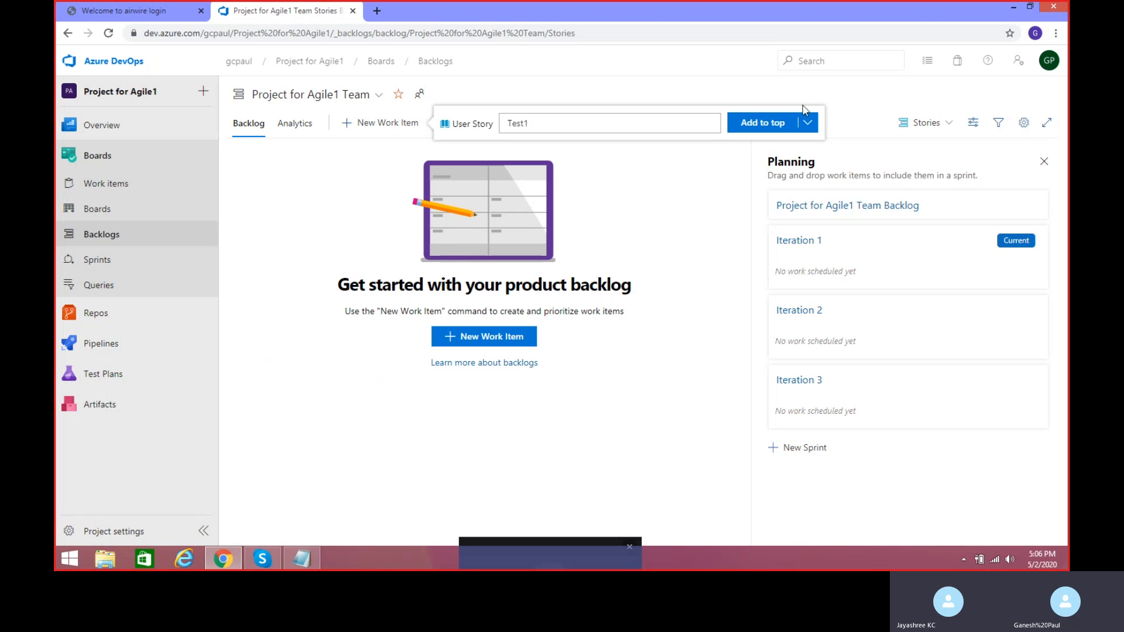
left_click(600, 92)
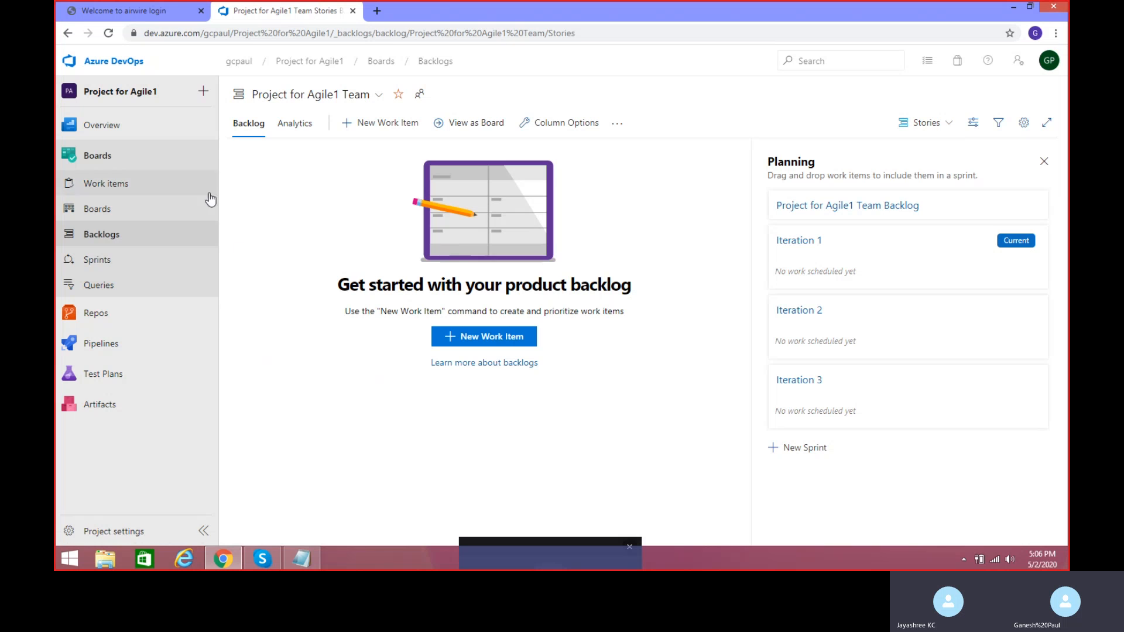
- Return to the organization's home page and open the Agent pools page in its organization settings
mouse_move(151, 349)
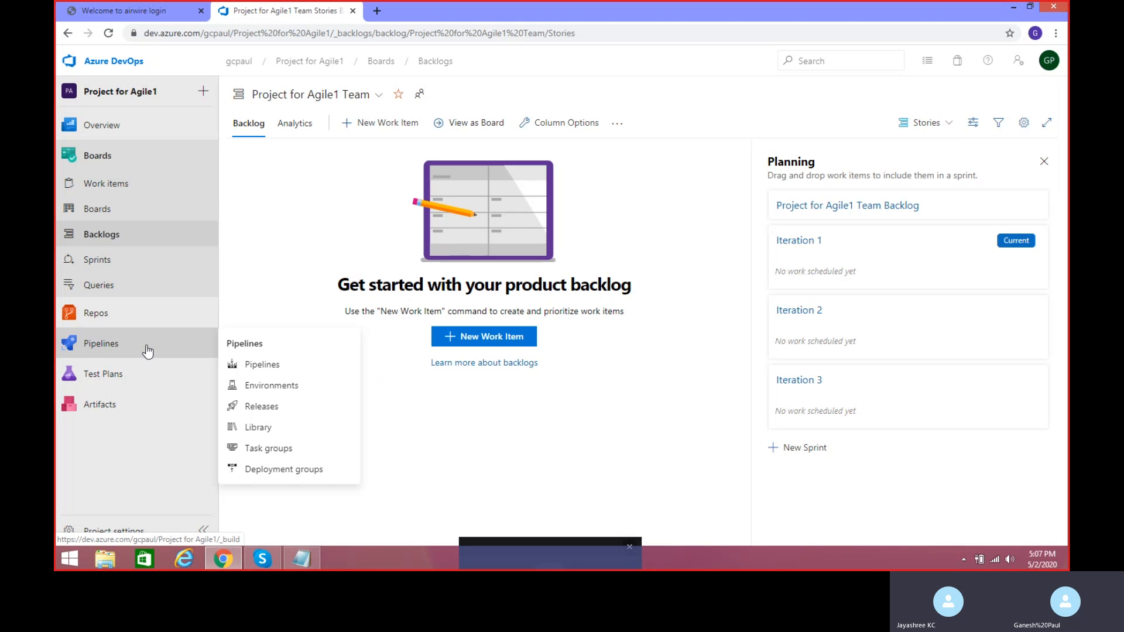
left_click(133, 61)
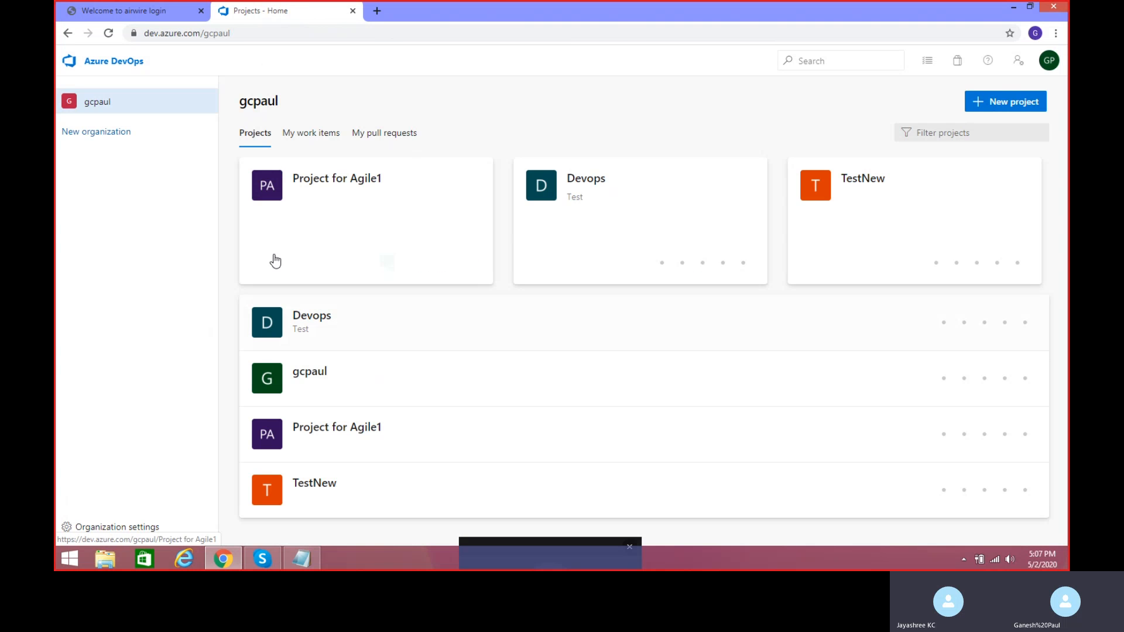
left_click(151, 524)
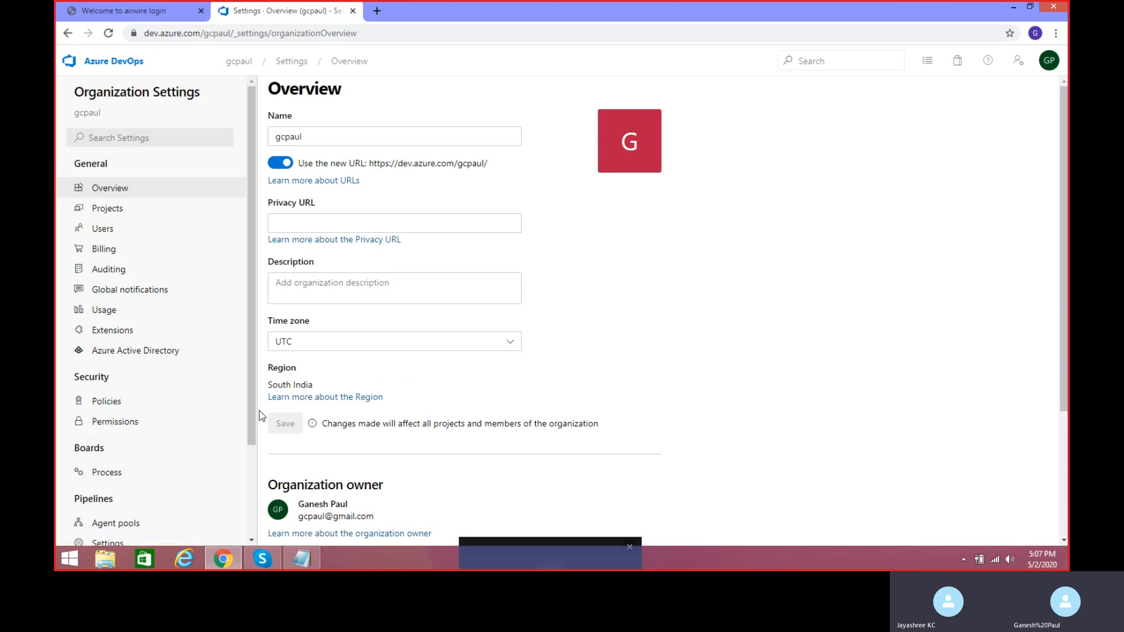
left_click_drag(250, 413, 248, 501)
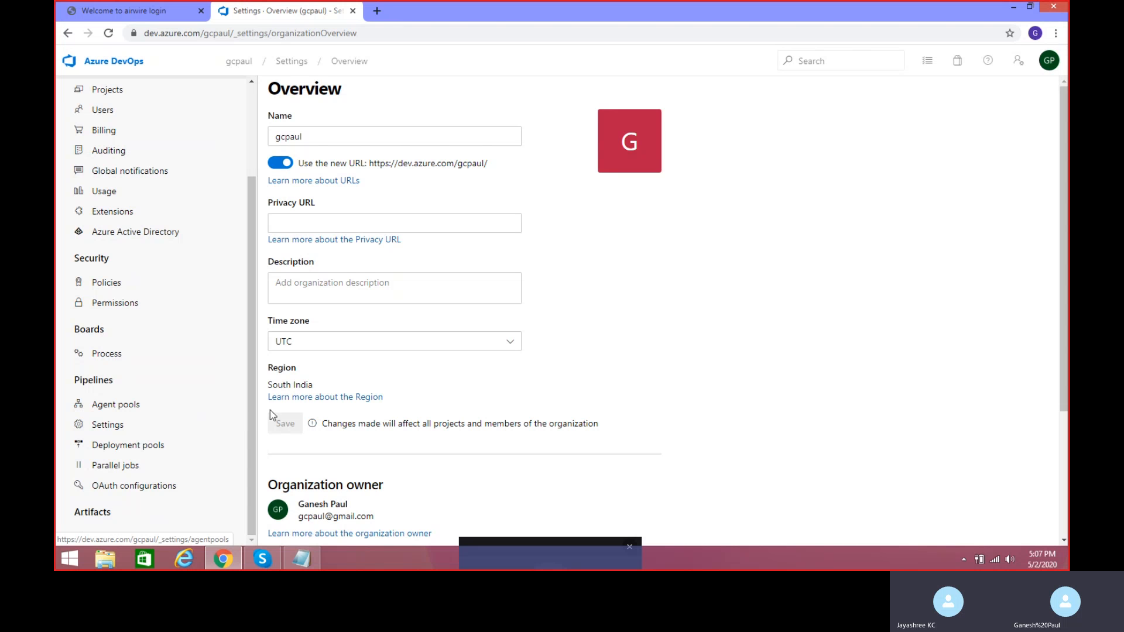
left_click(116, 409)
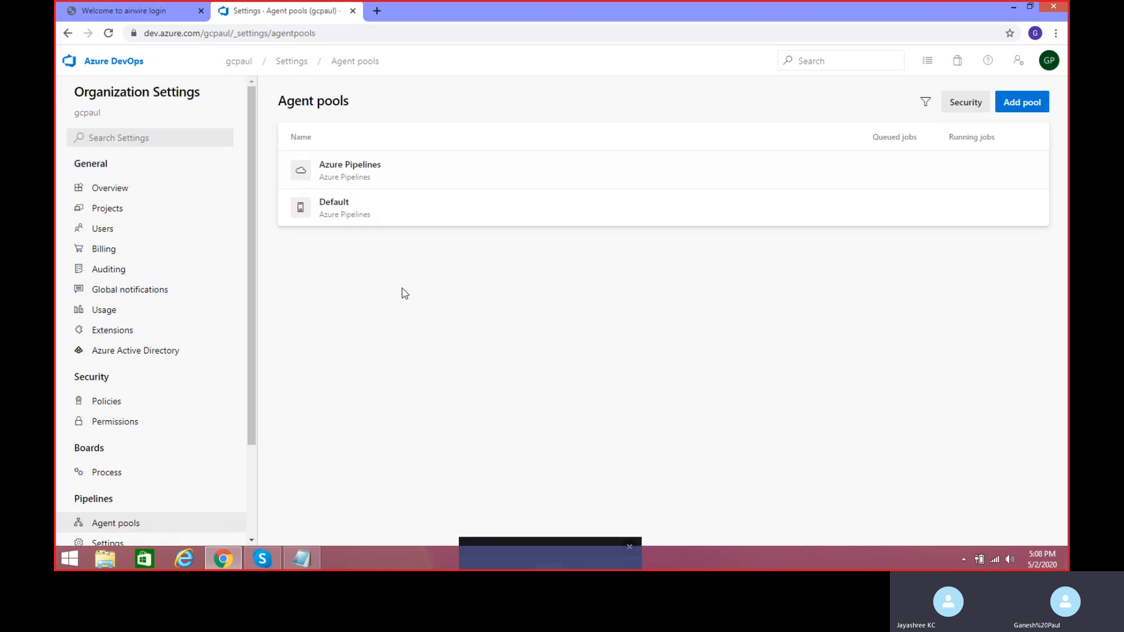
- Look at the jobs of the Default agent pool and return to the list of agent pools
left_click(339, 208)
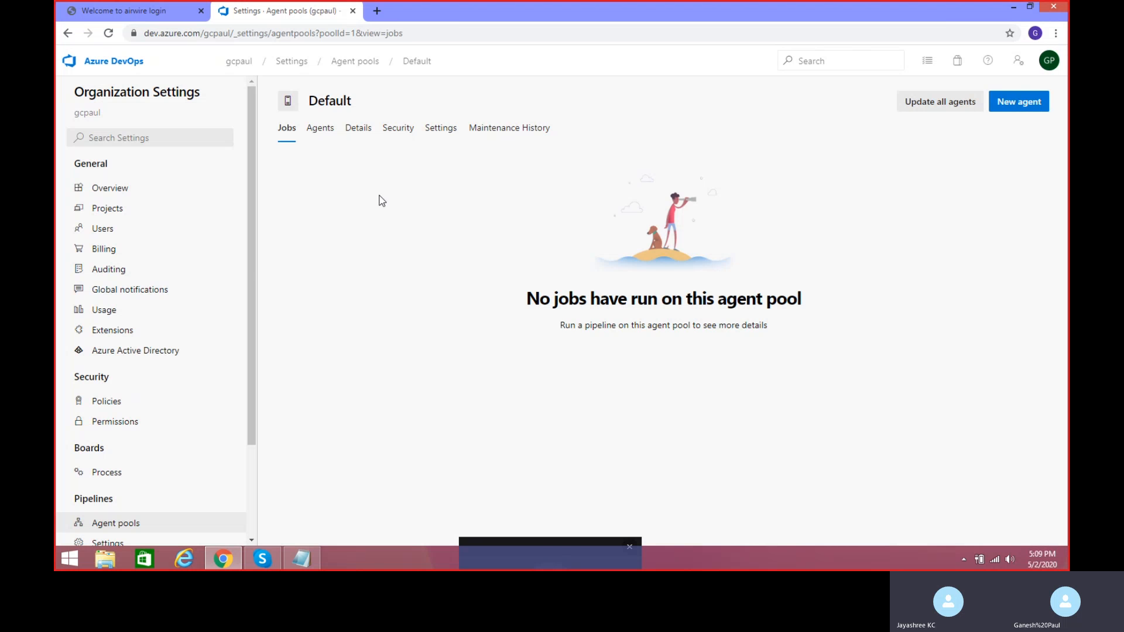
mouse_move(250, 264)
left_mouse_down()
mouse_move(247, 325)
mouse_move(247, 265)
left_mouse_up()
left_click_drag(253, 411, 253, 511)
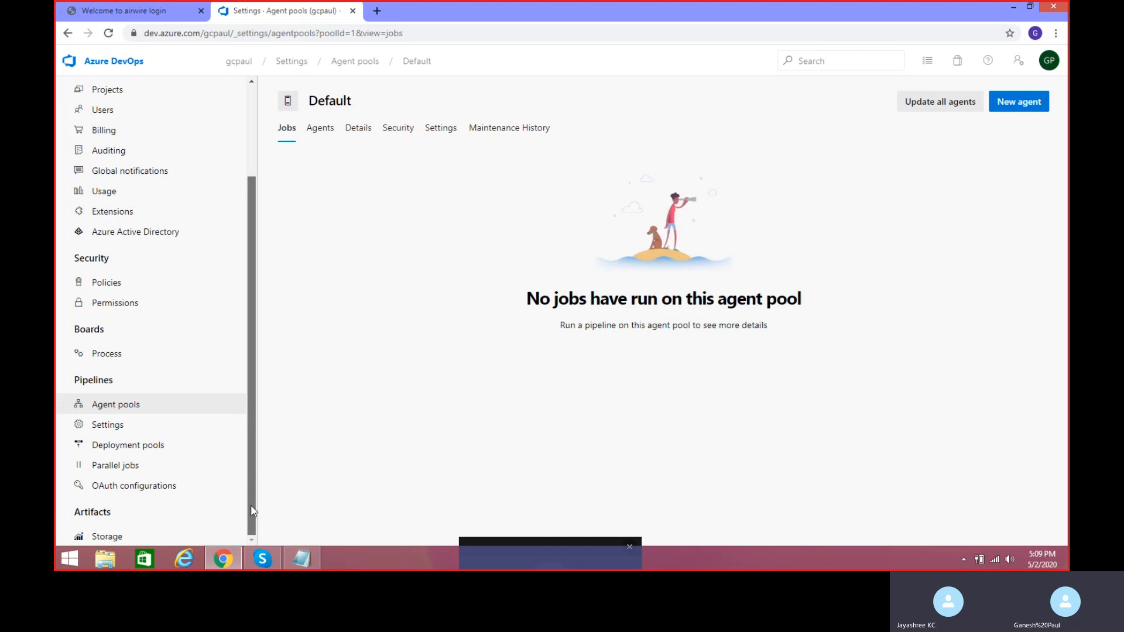
left_click(116, 409)
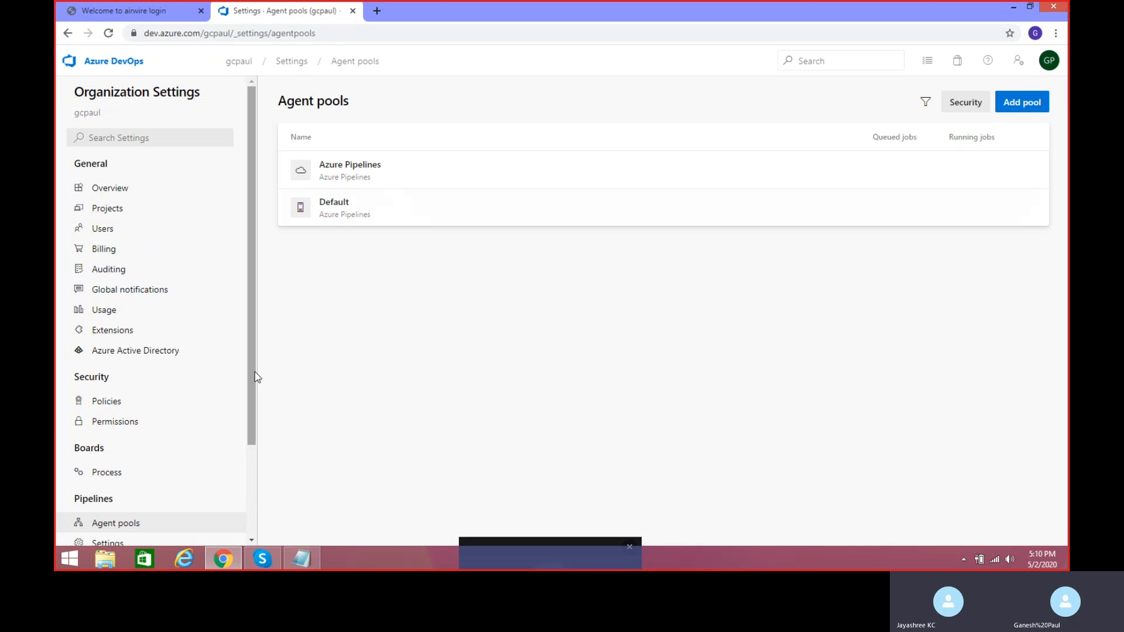
- Review the general pipeline settings of the organization and open its Deployment pools page
scroll(251, 378, "down", 2)
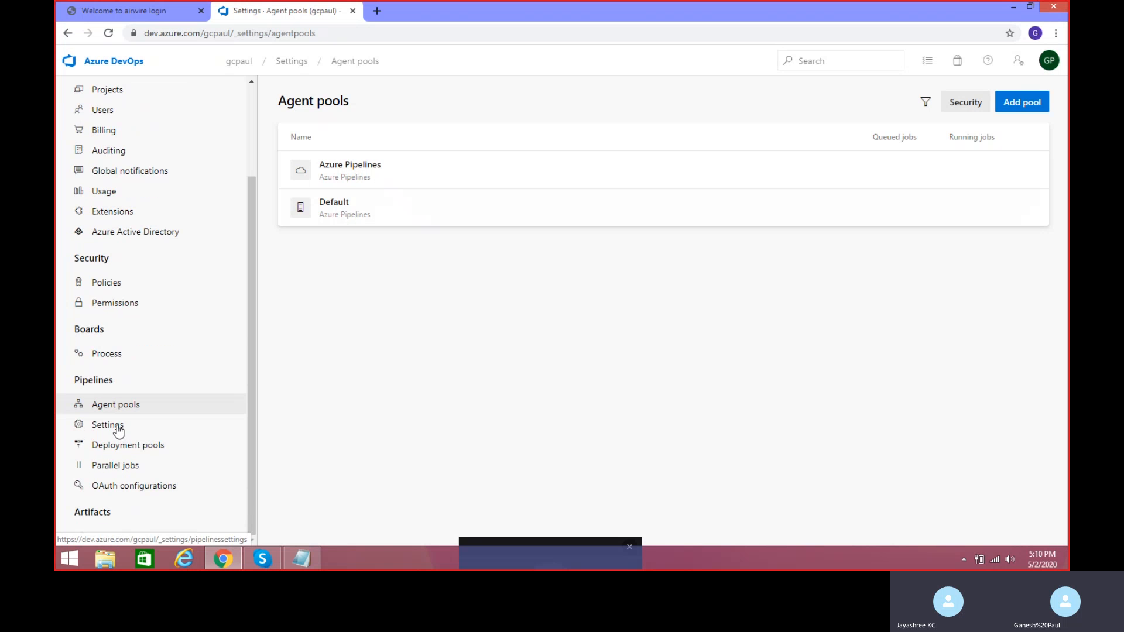
left_click(116, 426)
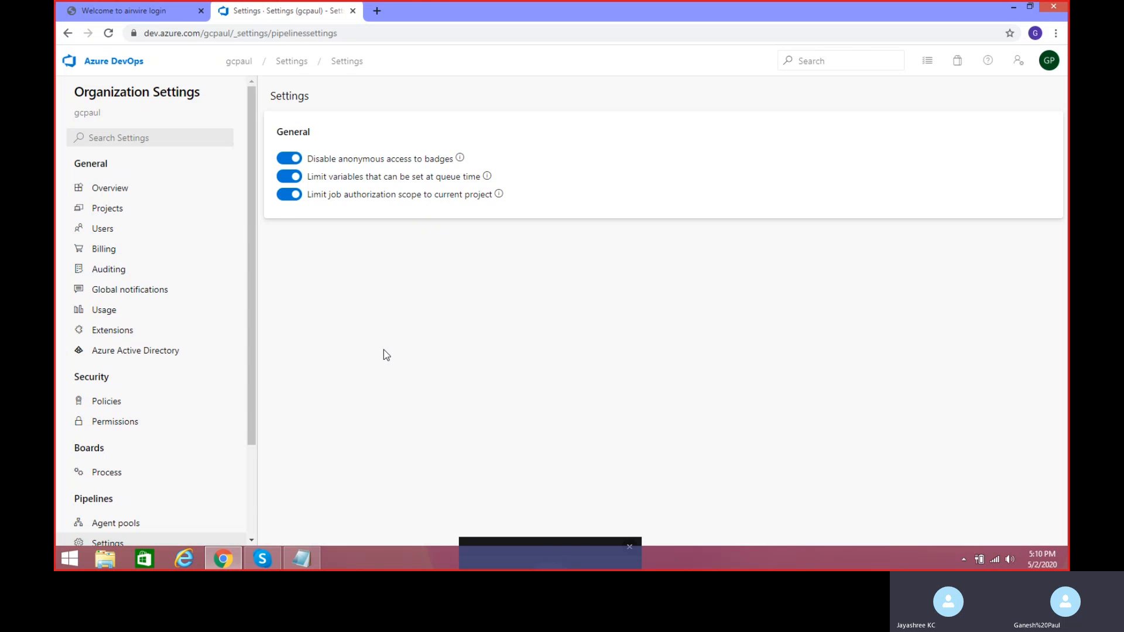
left_click_drag(251, 383, 252, 473)
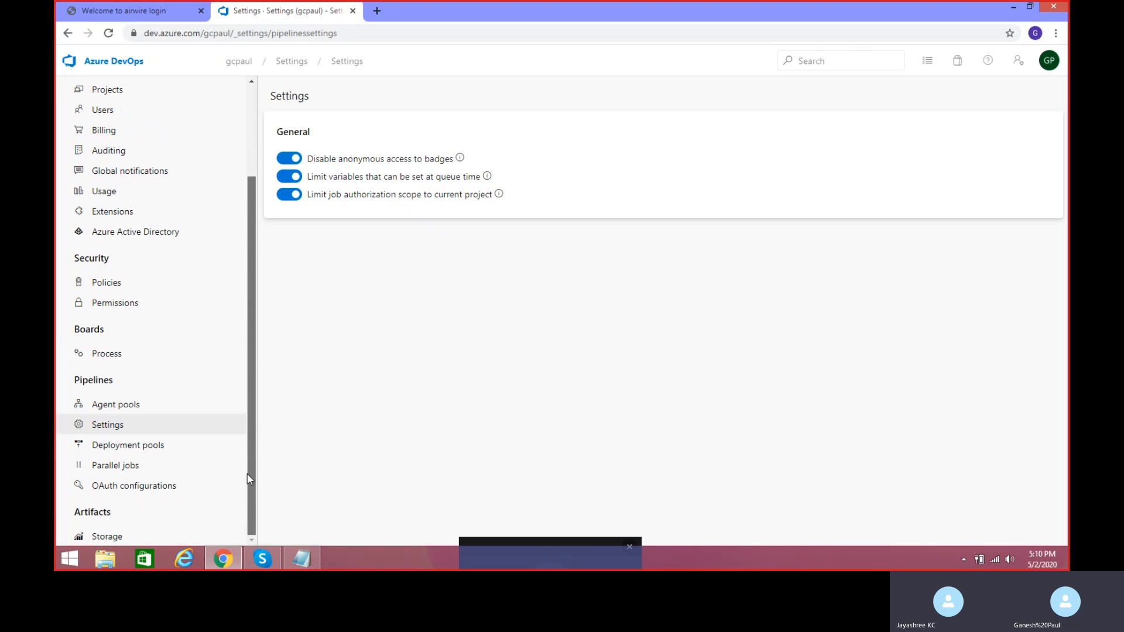
left_click(152, 450)
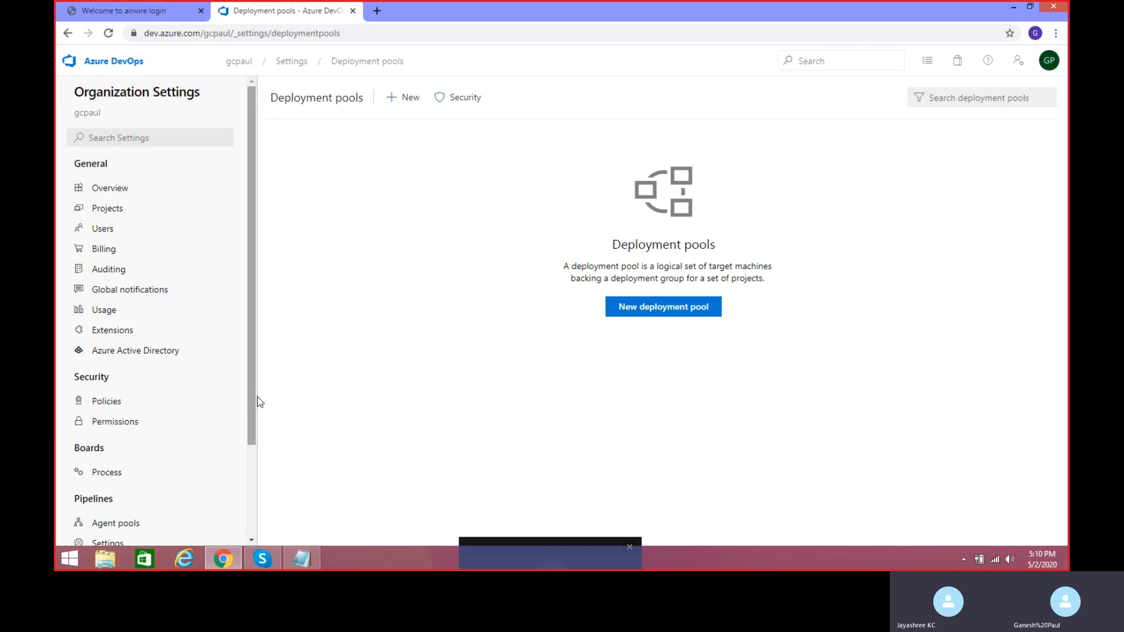
- Open the Parallel jobs page to examine the allowances for private and public projects
left_click_drag(251, 489, 248, 525)
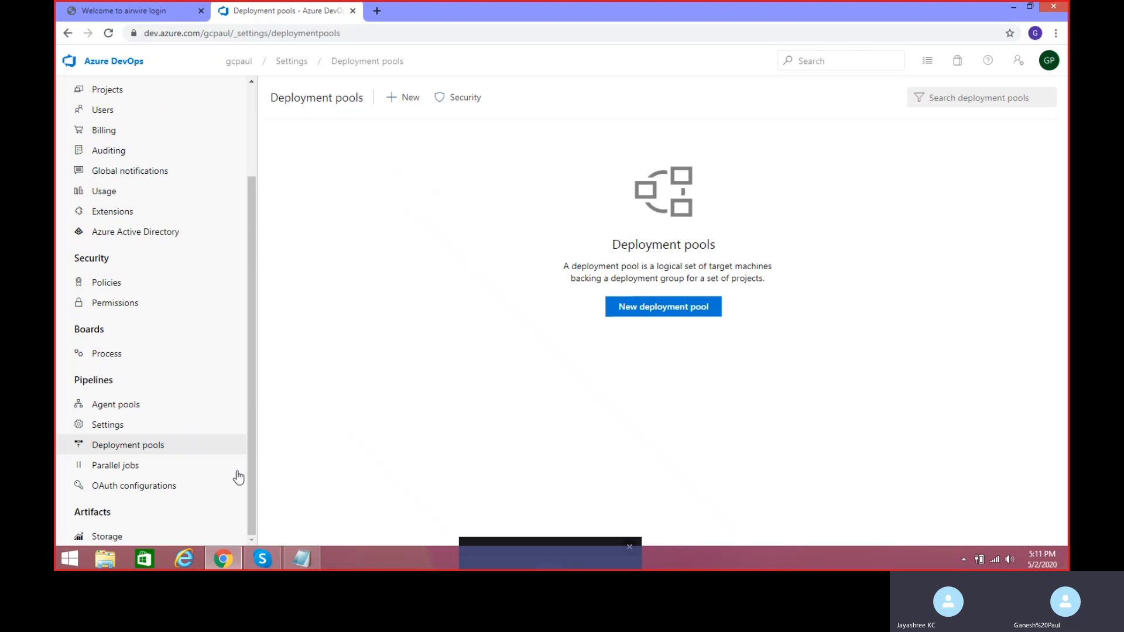
left_click(117, 466)
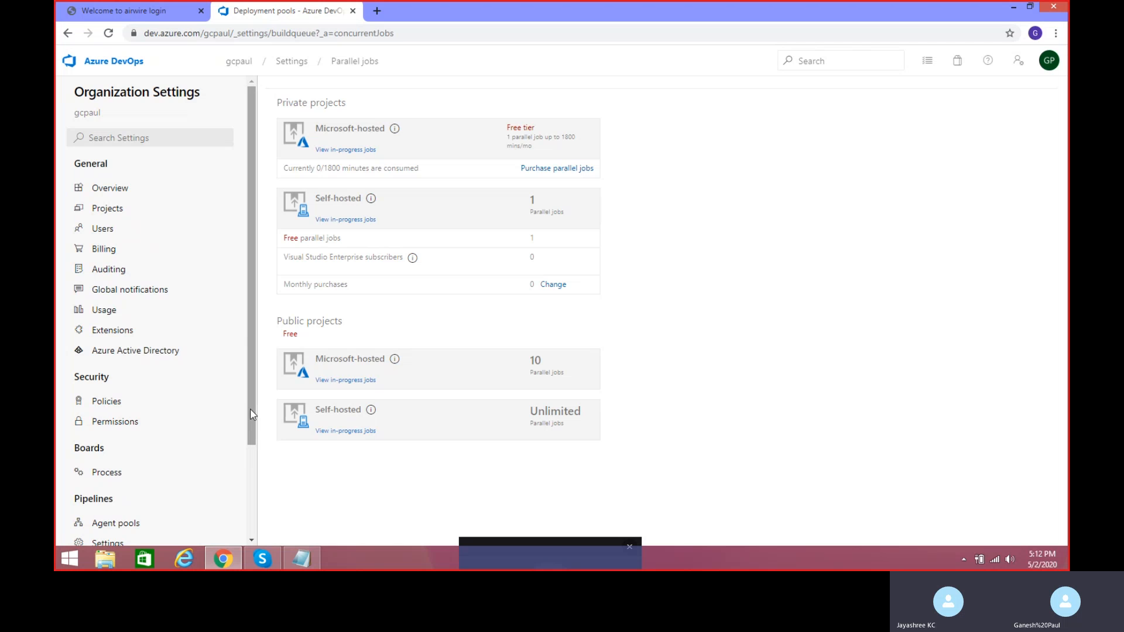
- Open the OAuth configurations page in the organization's pipeline settings
scroll(252, 414, "down", 1)
scroll(253, 375, "up", 1)
scroll(256, 452, "down", 1)
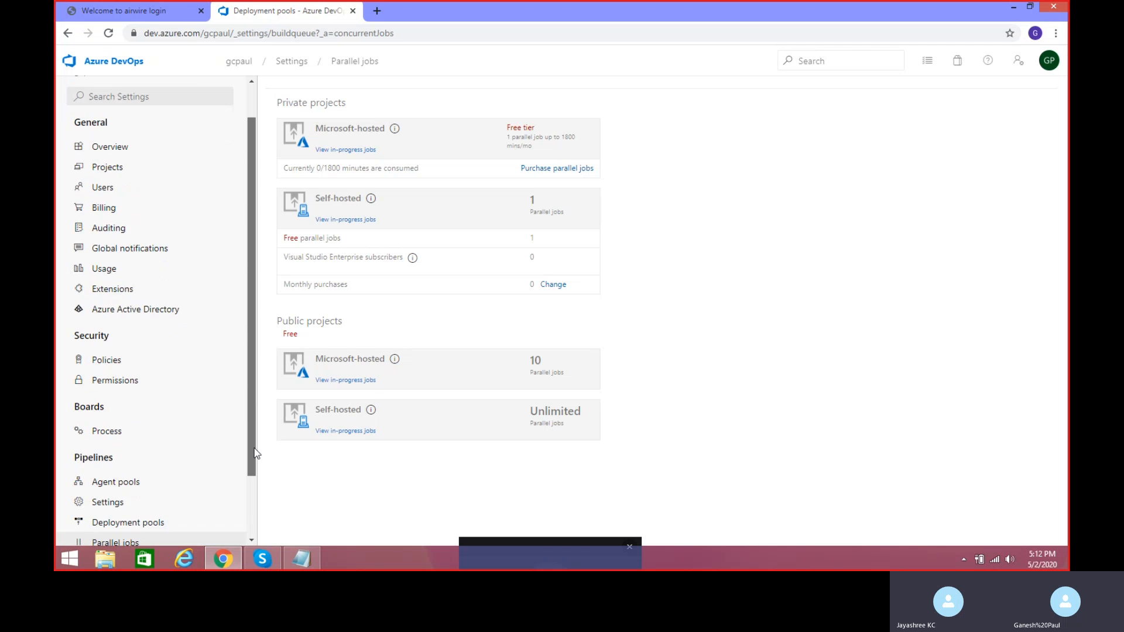
scroll(255, 452, "down", 2)
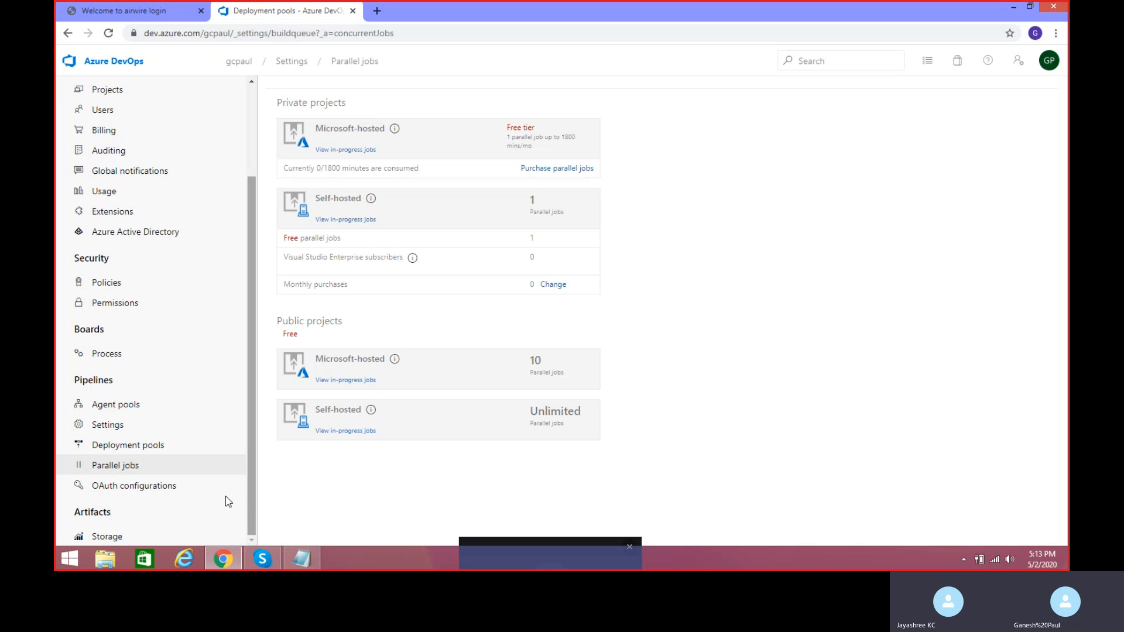
left_click(138, 489)
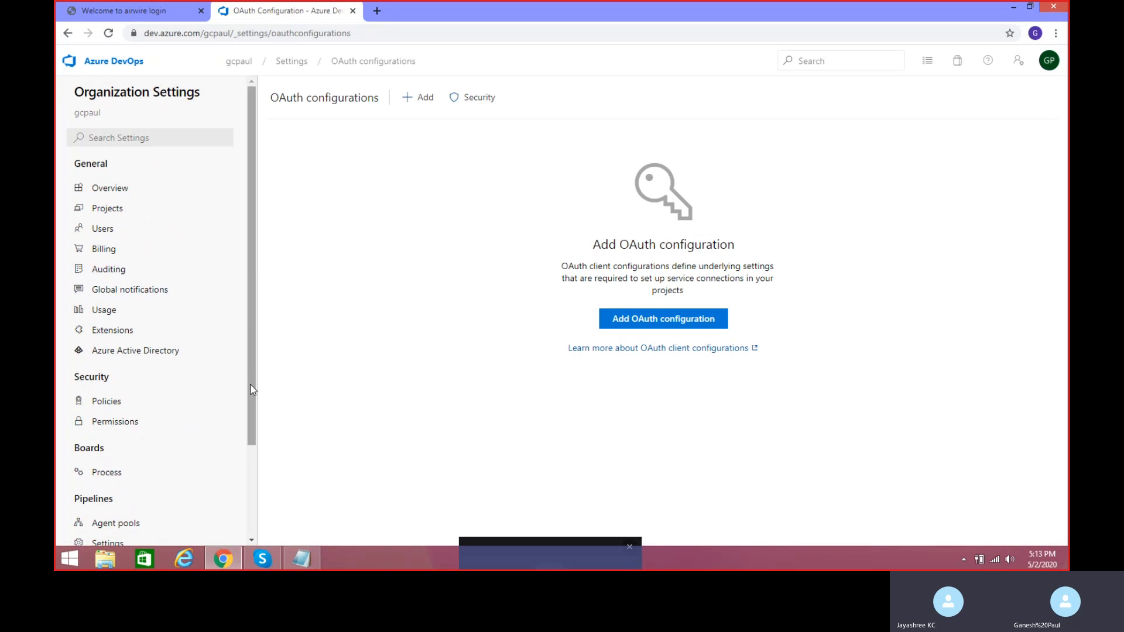
- Open a blank OAuth configuration form and examine the available source types
left_click_drag(252, 380, 246, 500)
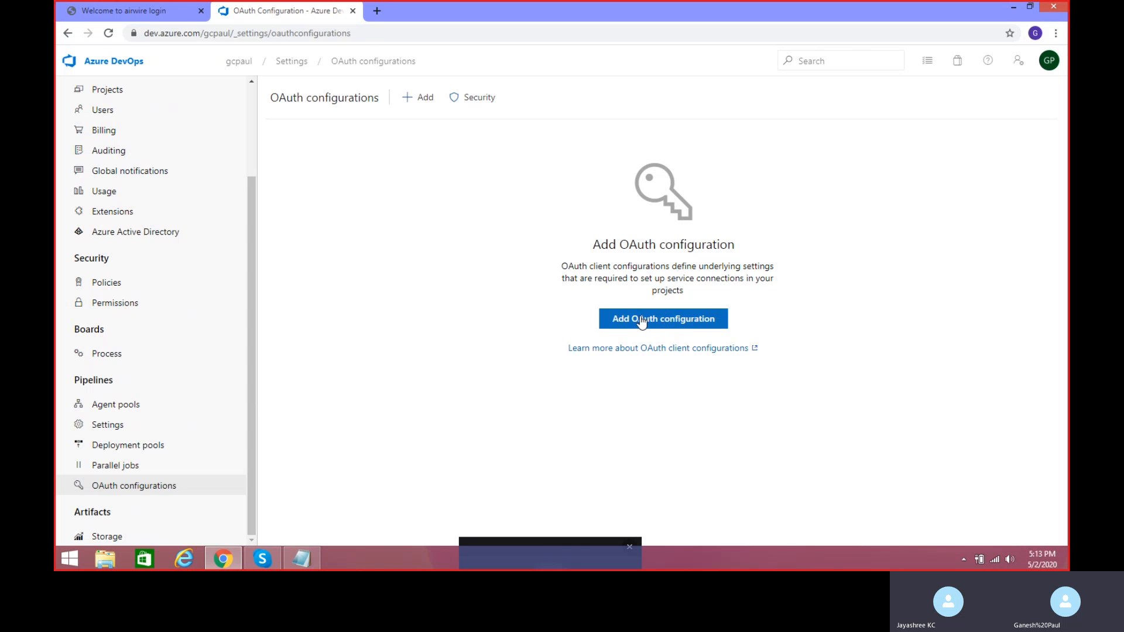
left_click(425, 98)
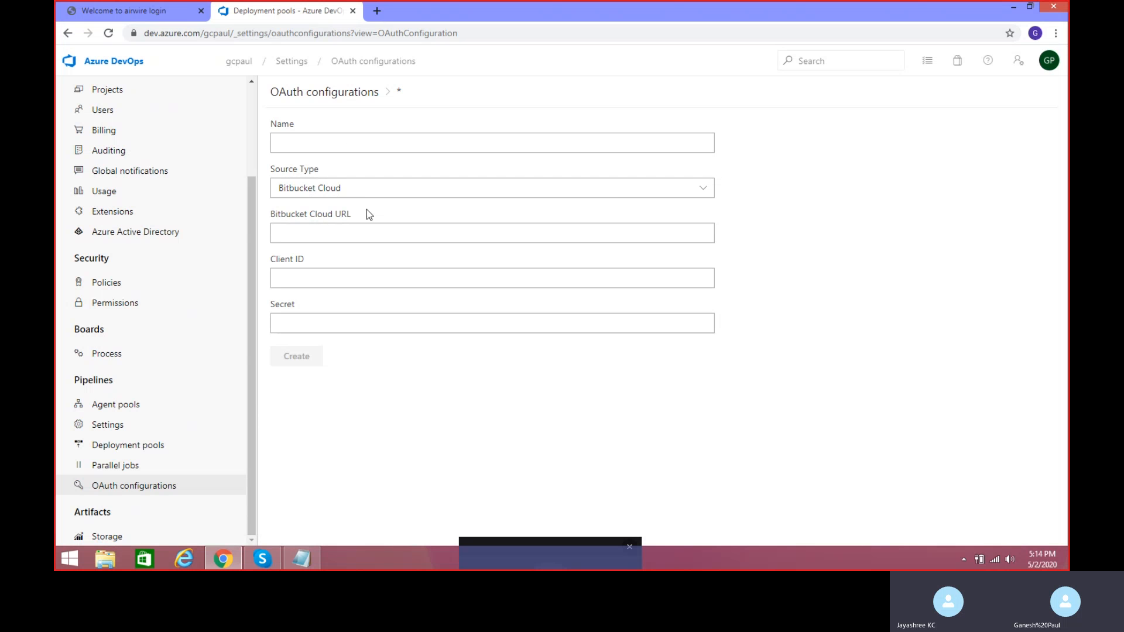
left_click(703, 190)
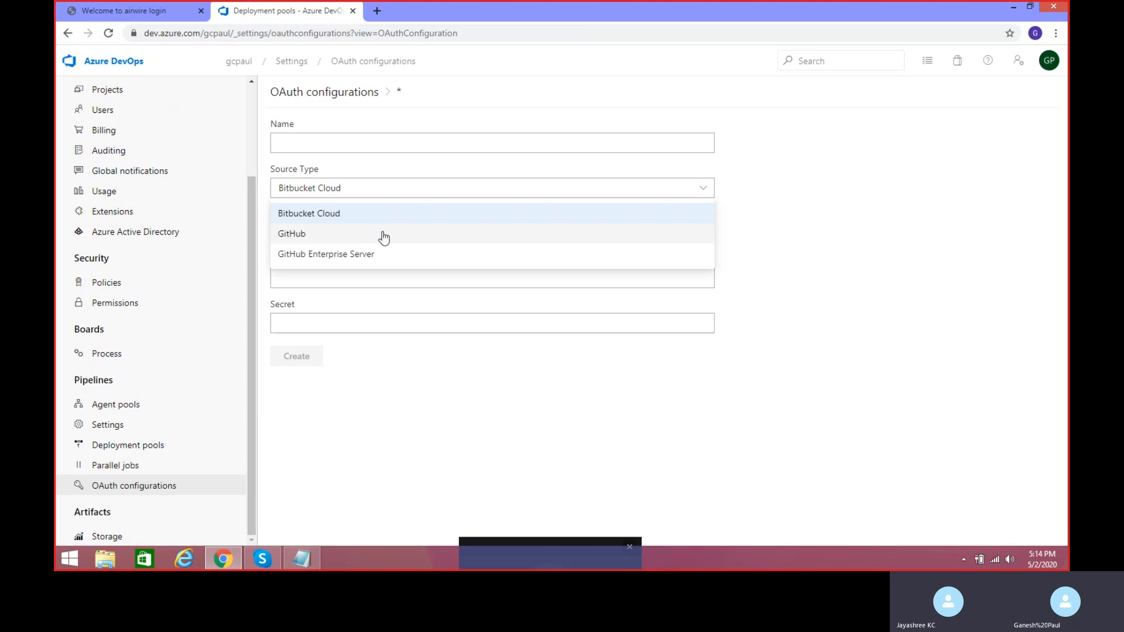
left_click(870, 195)
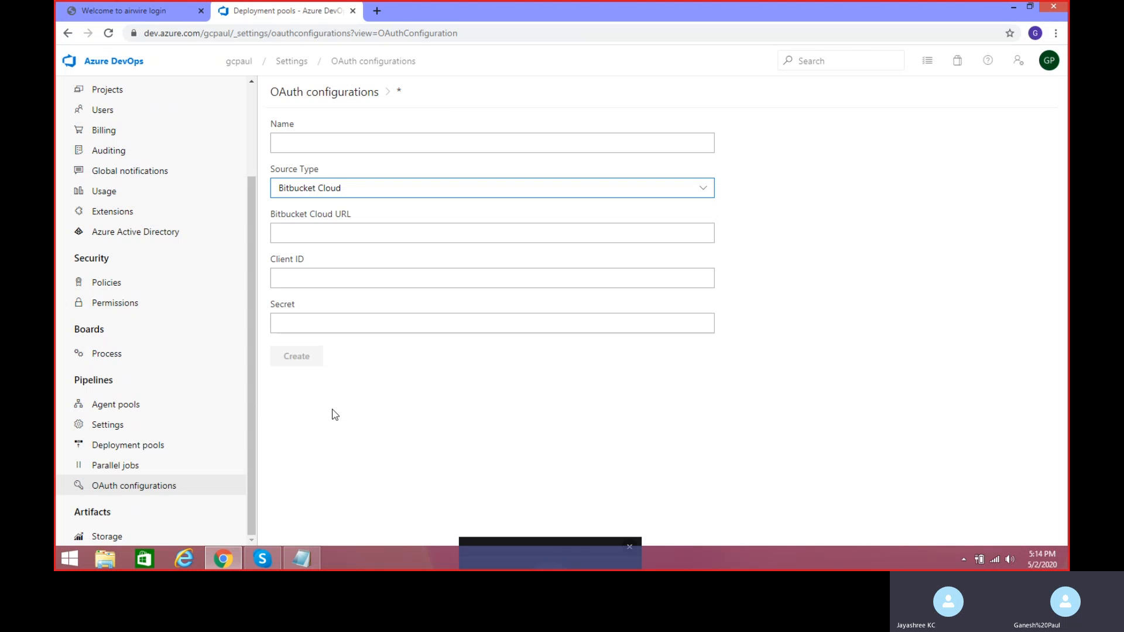
- Open the Artifacts storage page to examine the storage usage per package source
left_click(111, 537)
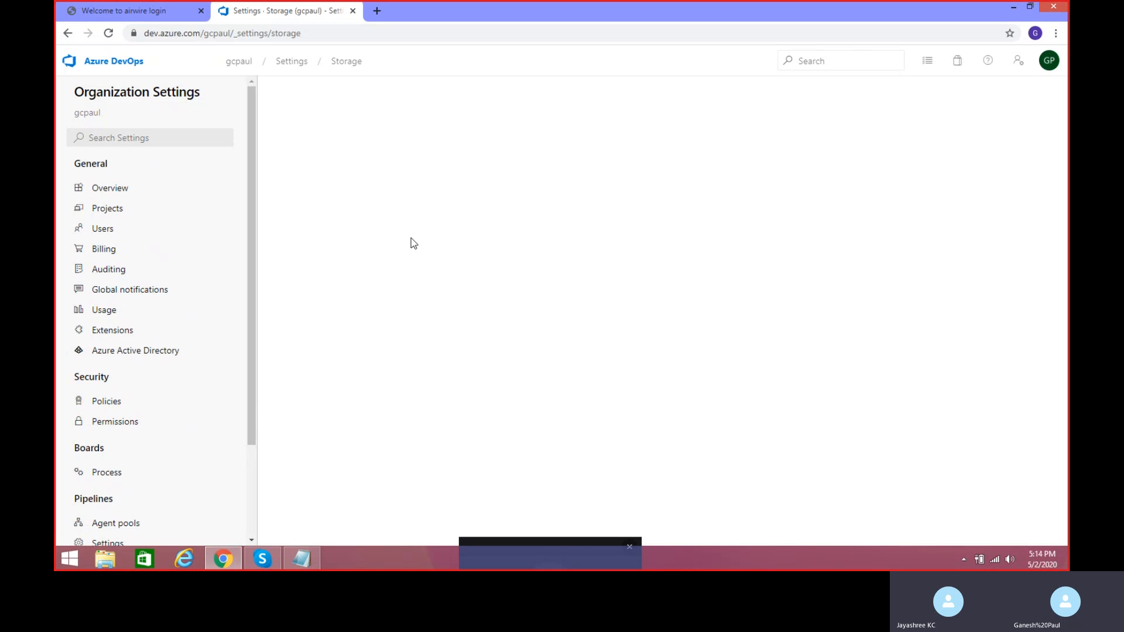
left_click_drag(255, 357, 253, 489)
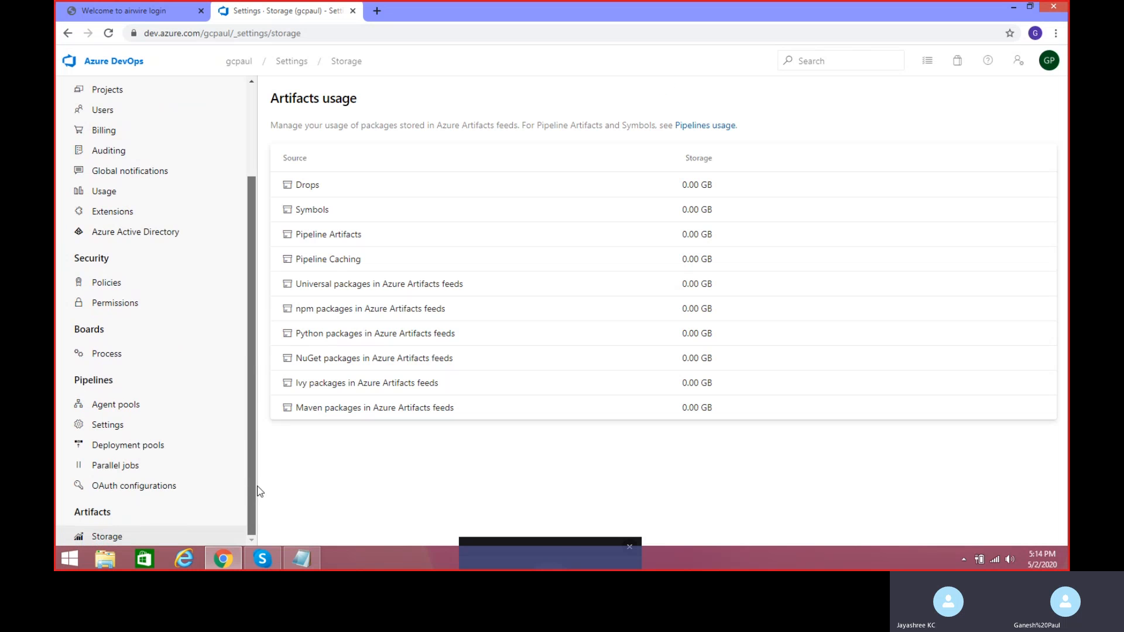
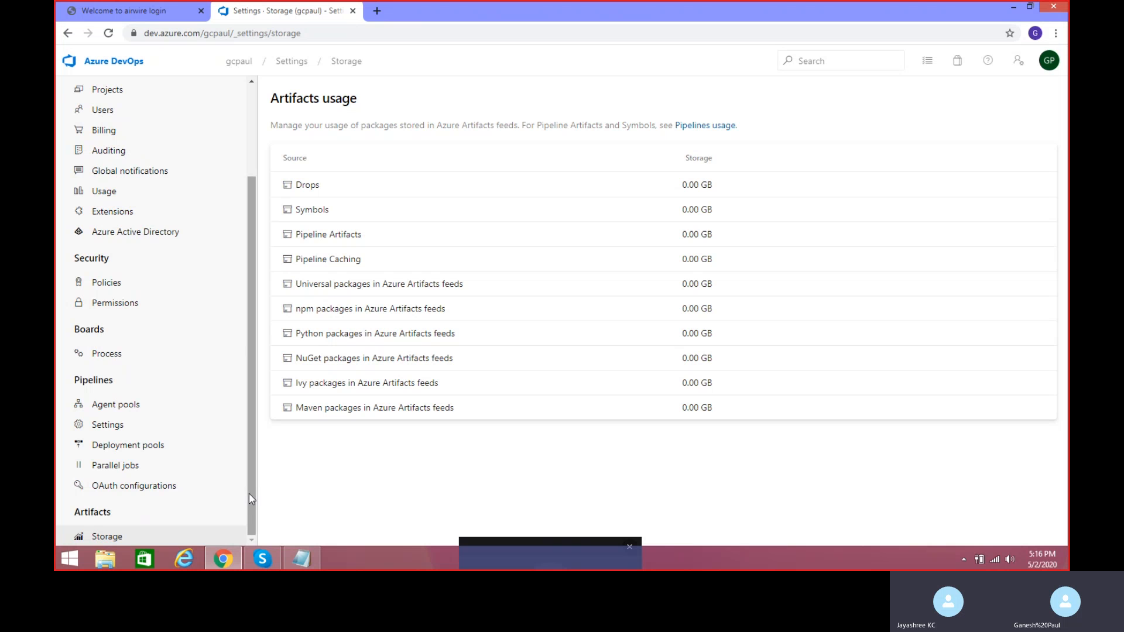
mouse_move(253, 501)
left_mouse_down()
mouse_move(248, 362)
mouse_move(249, 501)
left_mouse_up()
left_click_drag(255, 503, 258, 307)
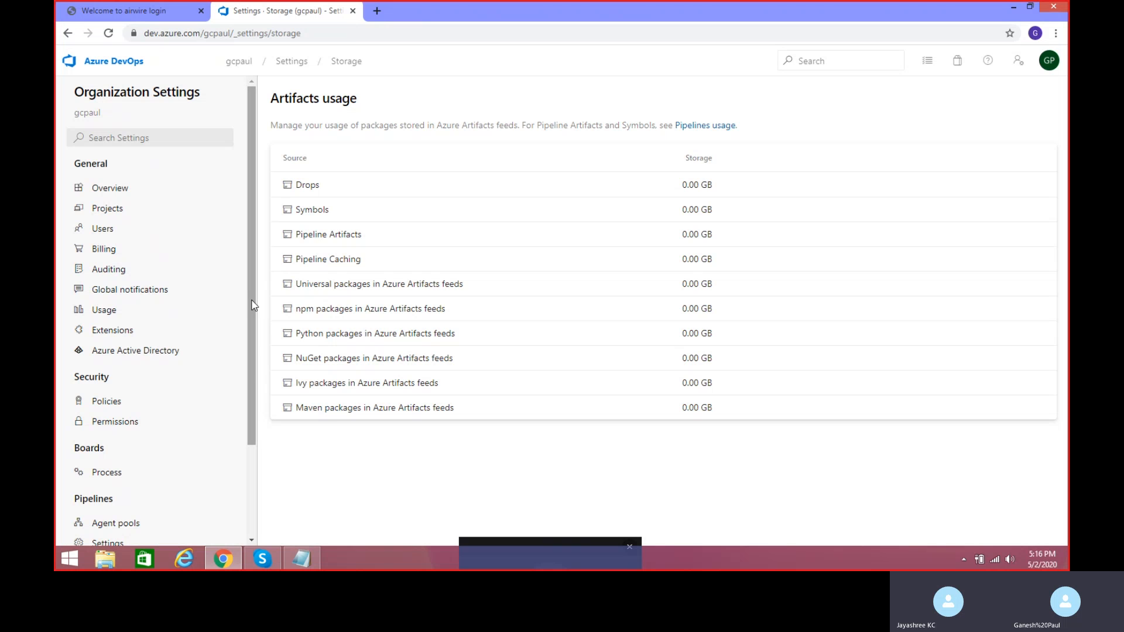
left_click_drag(253, 305, 262, 206)
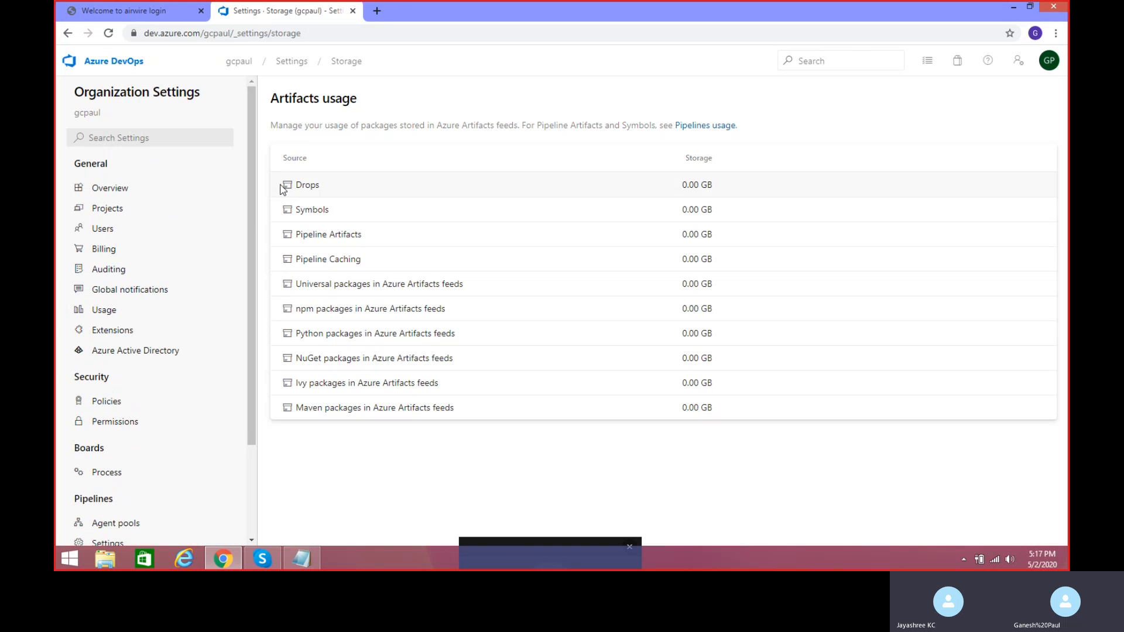
- Return to the organization's project list and open the work items of Project for Agile1
left_click(127, 65)
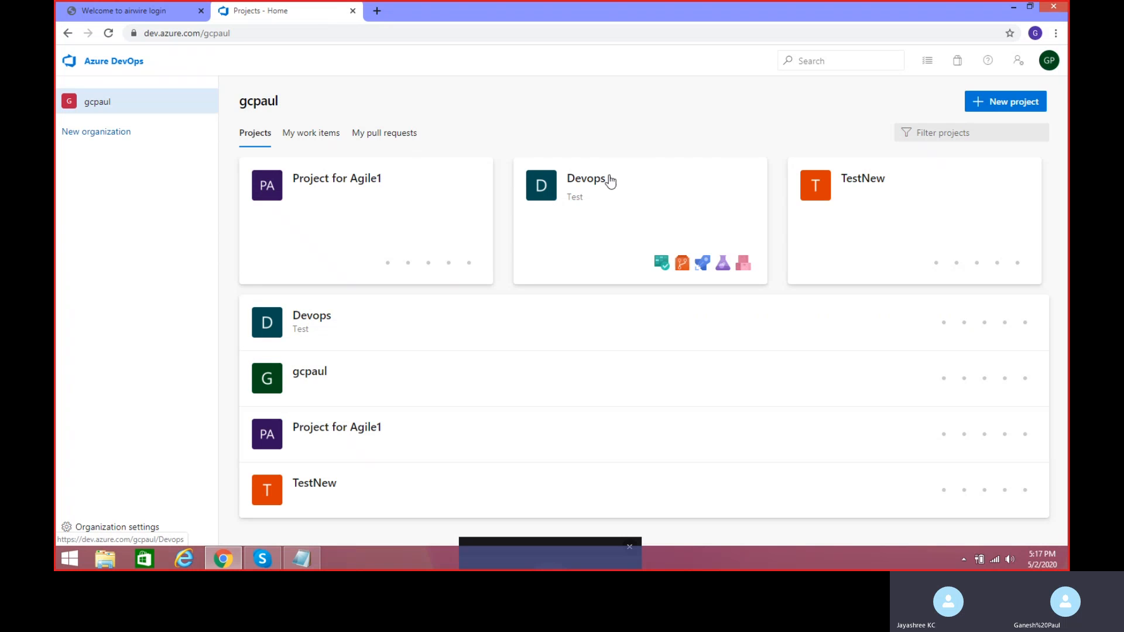
left_click(267, 187)
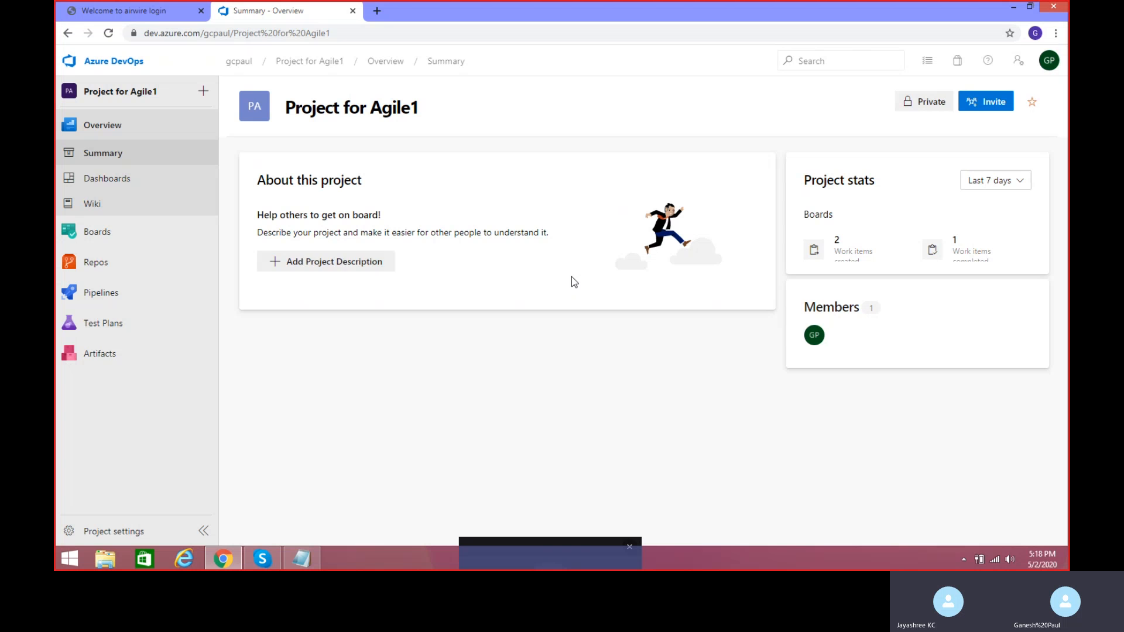
mouse_move(101, 234)
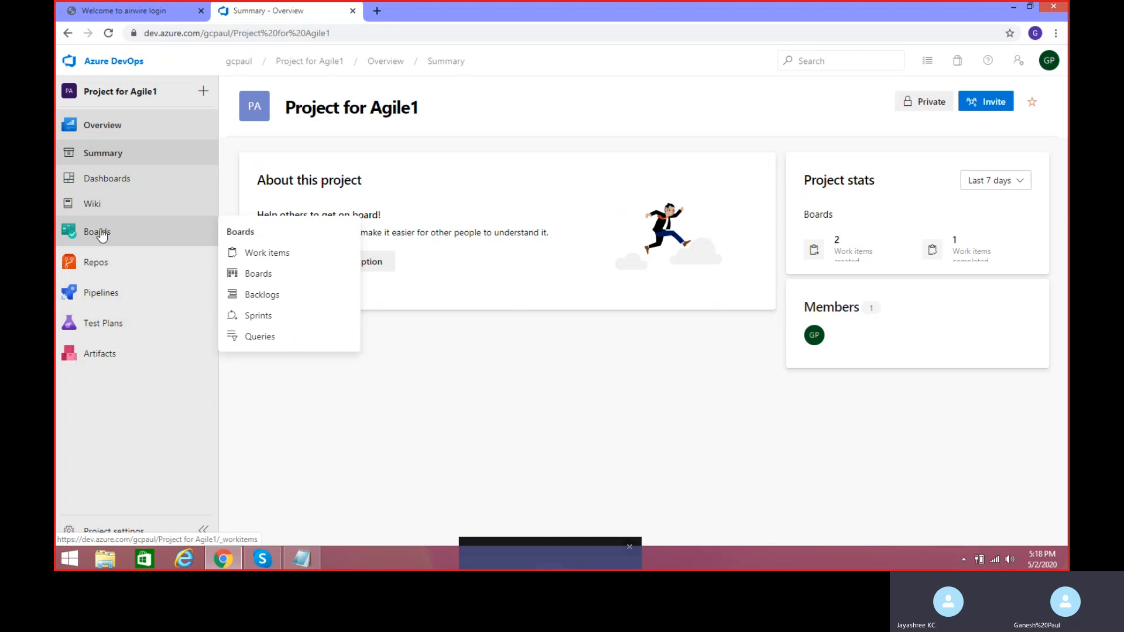
left_click(101, 234)
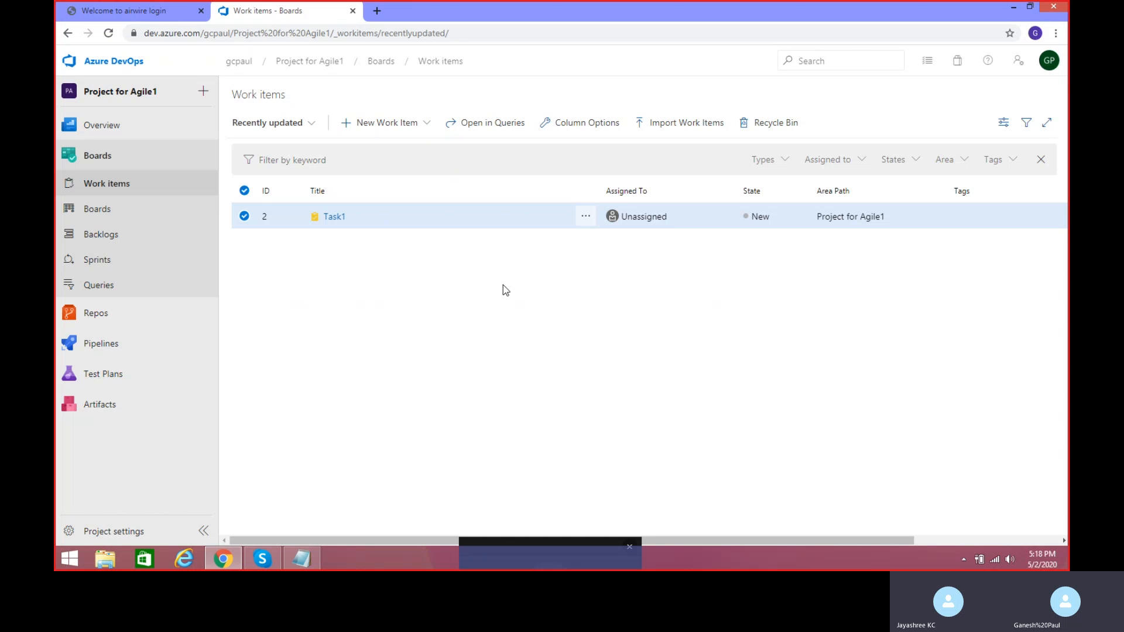
- Start a new Task work item titled "New Task" and assign it to the second suggested user account
left_click(382, 127)
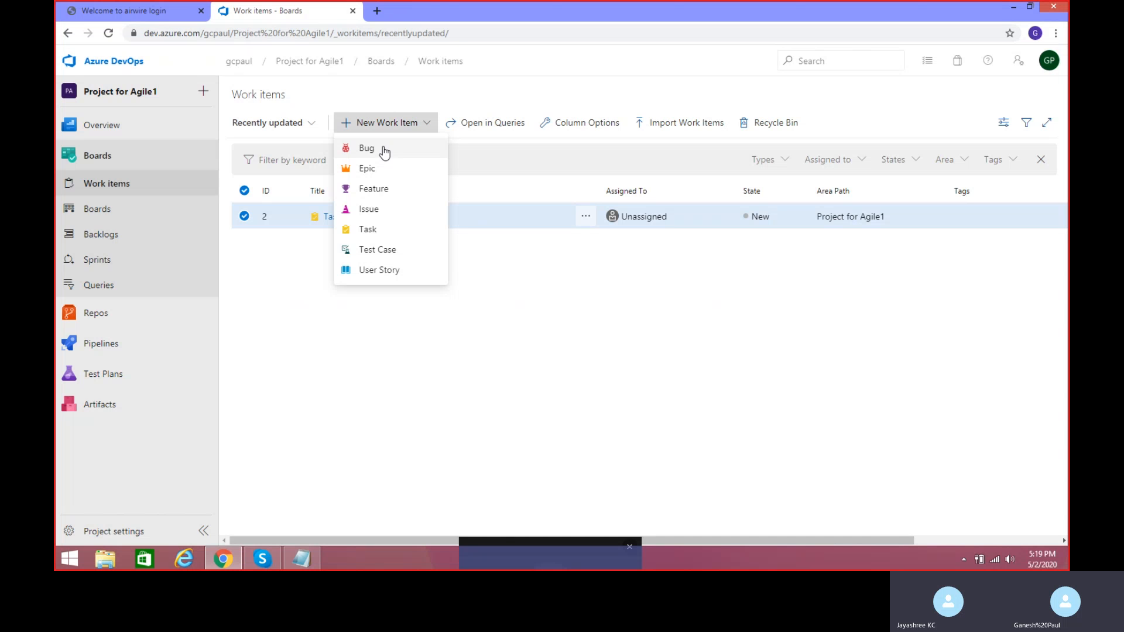
left_click(371, 231)
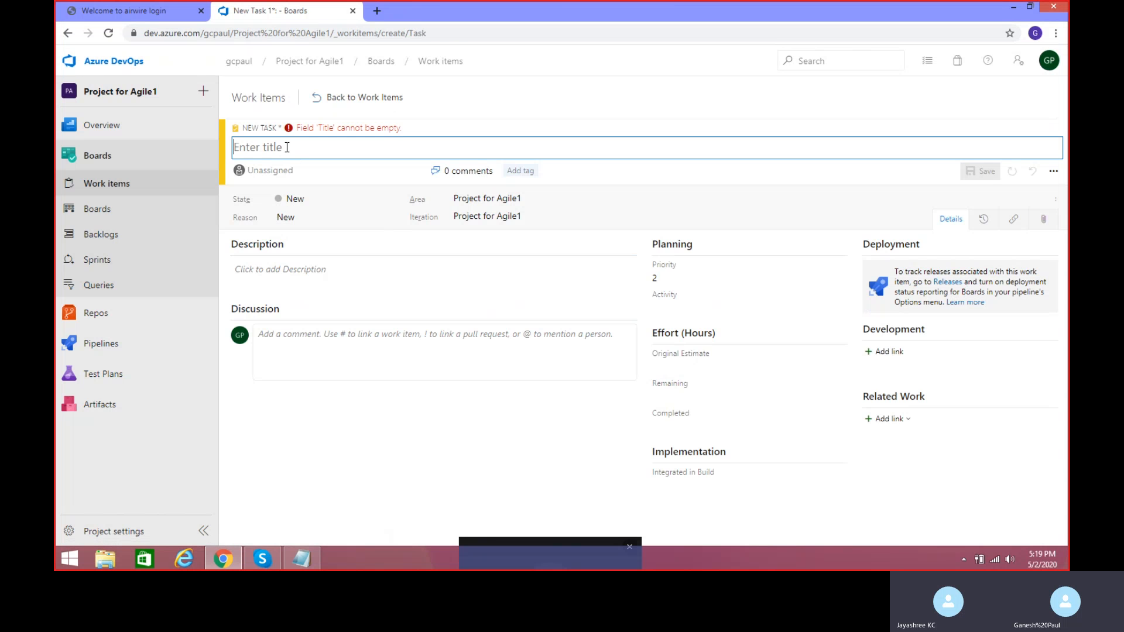
type("New Task")
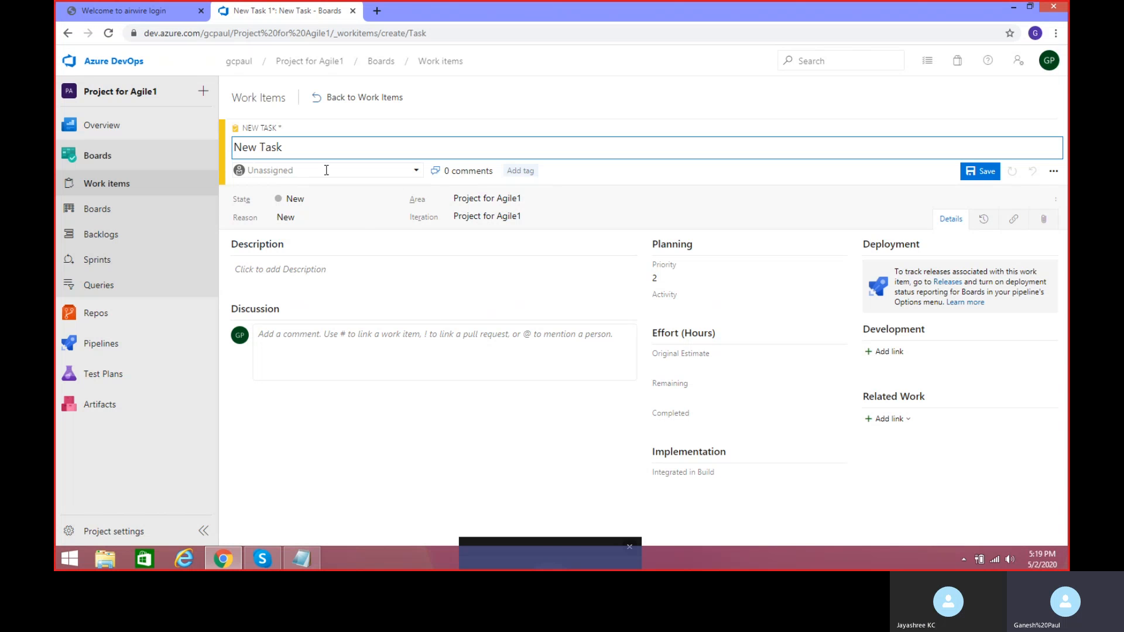
left_click(416, 171)
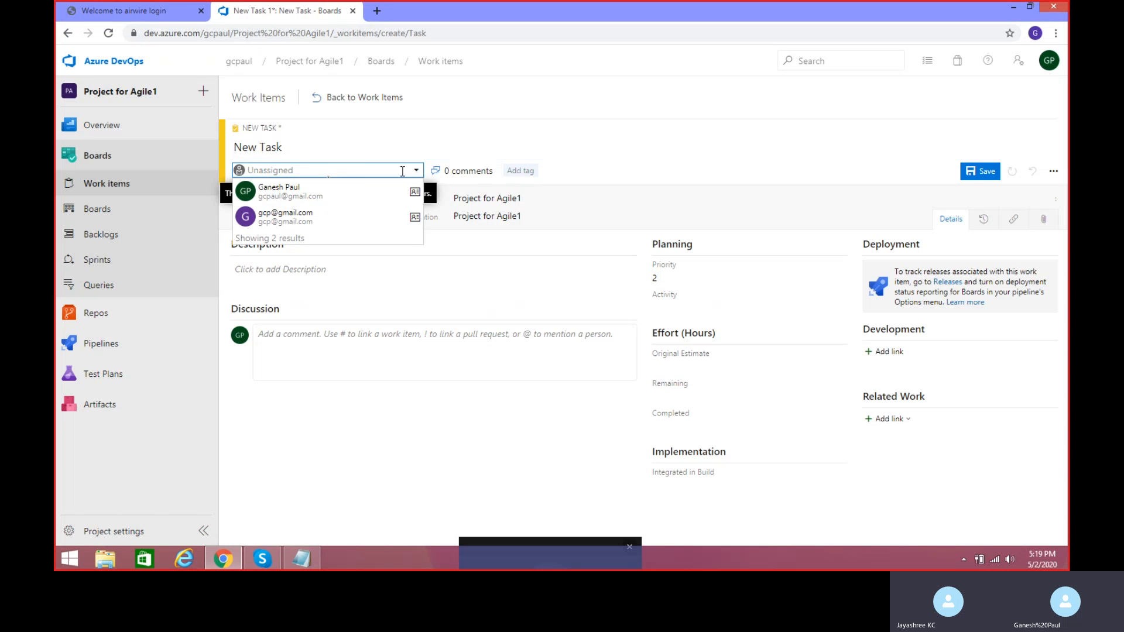
left_click(303, 221)
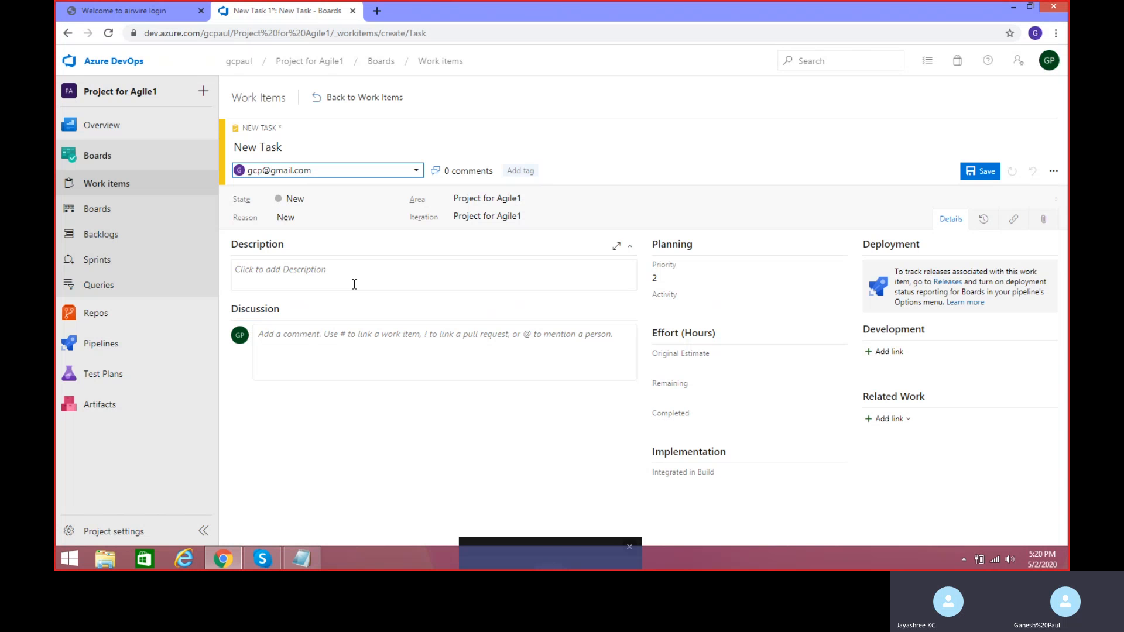
- Check the state choices of the unsaved task, keep its state as New, and save it
left_click(395, 201)
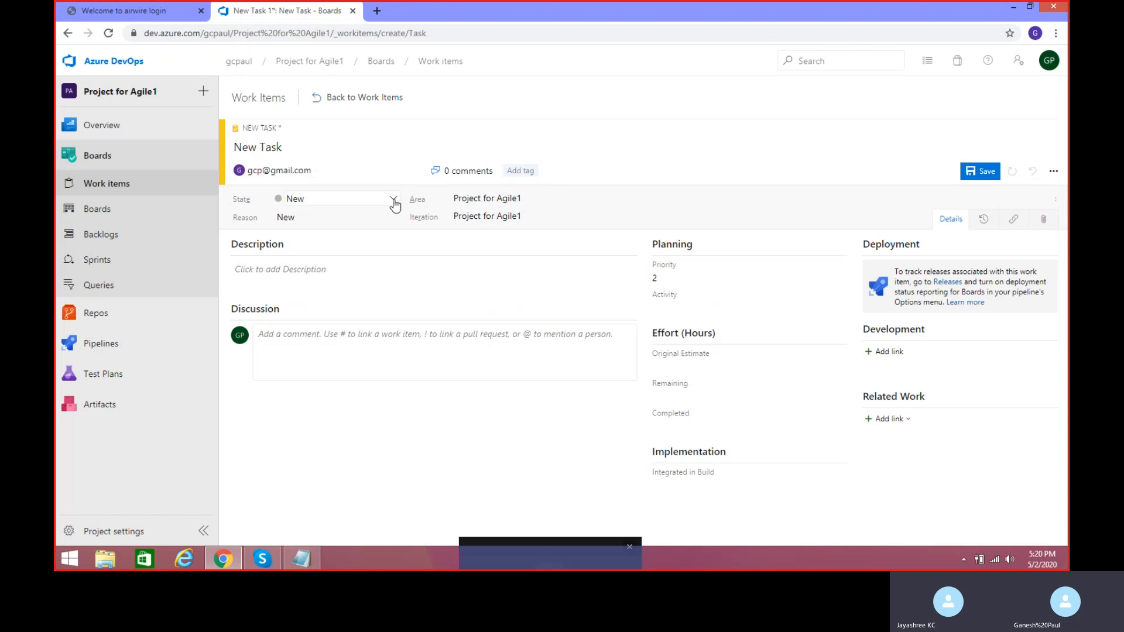
left_click(394, 201)
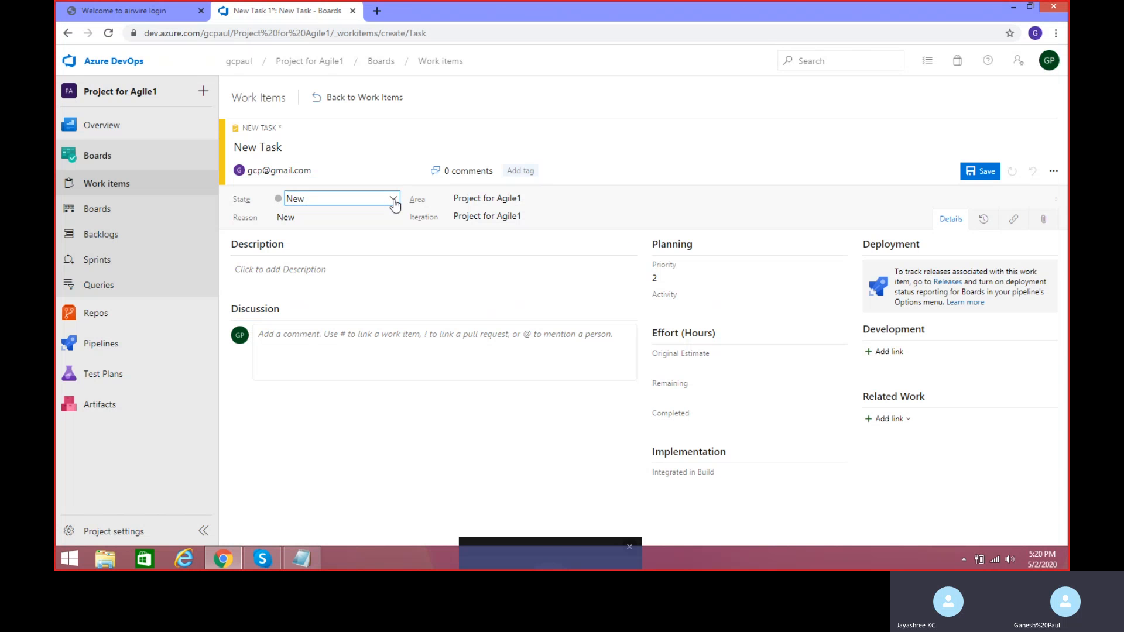
left_click(395, 201)
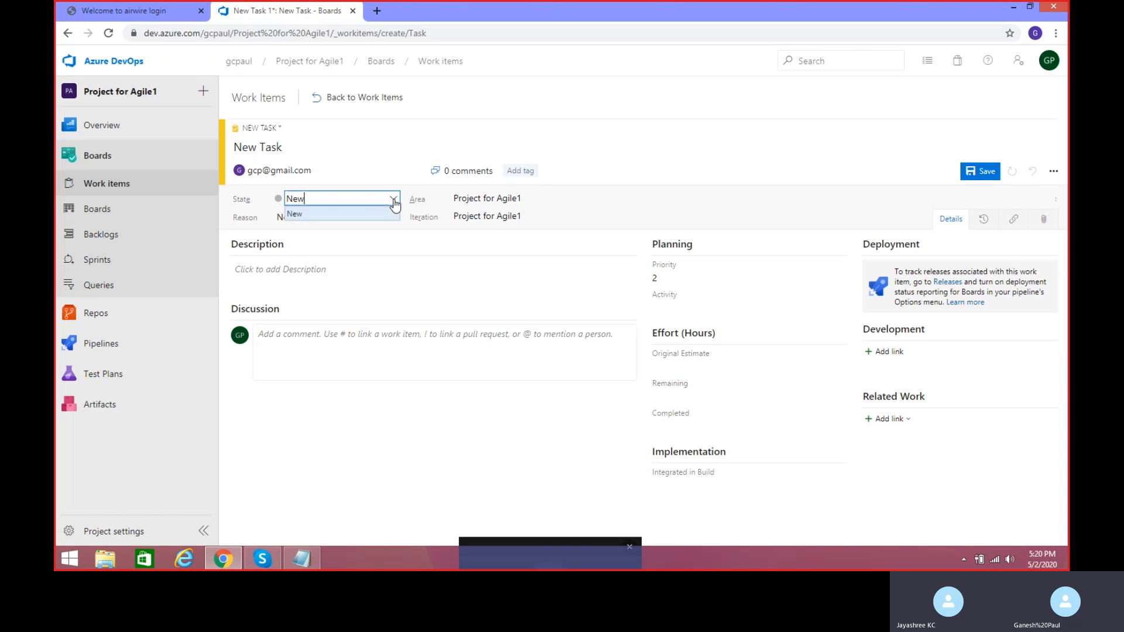
left_click(394, 201)
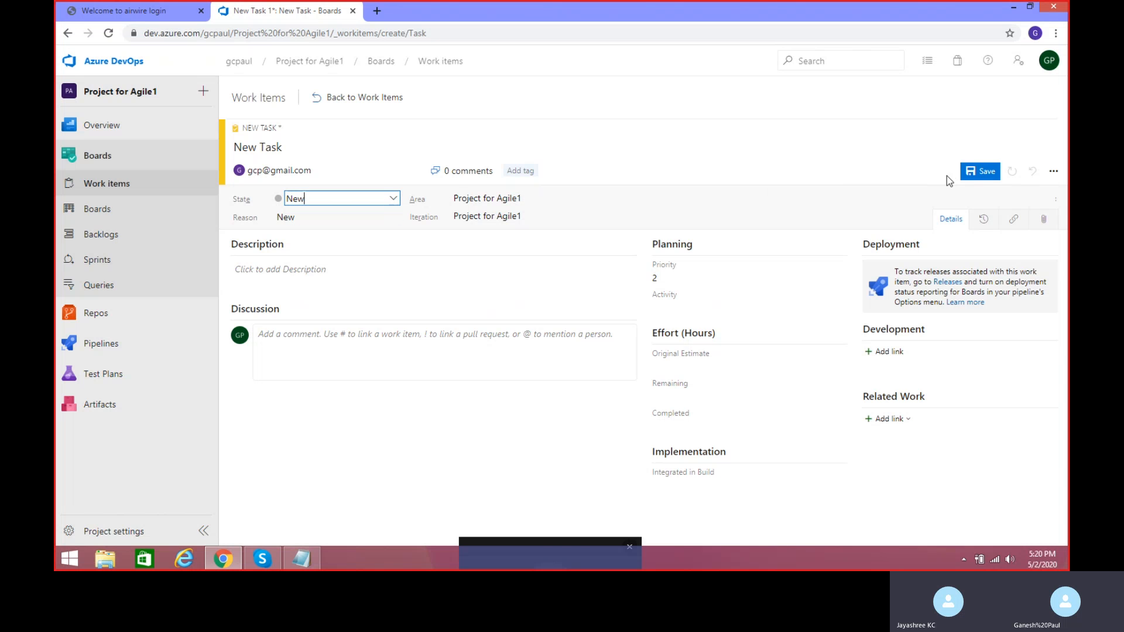
left_click(986, 172)
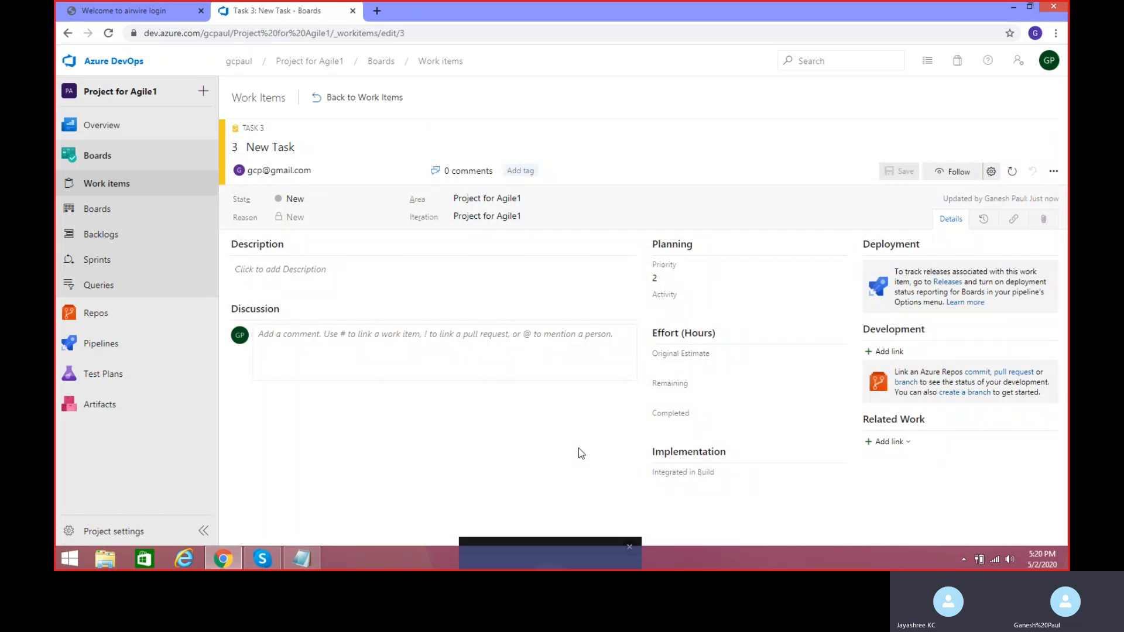
- Set the saved task's state to Active and keep "Work started" as the reason
left_click(394, 200)
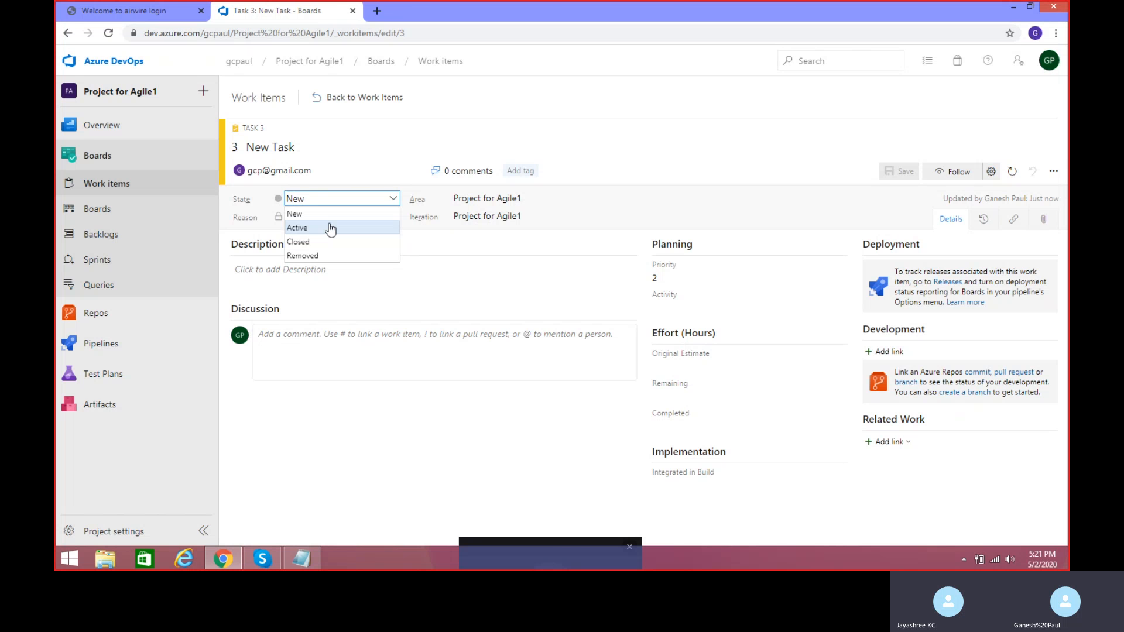
left_click(328, 228)
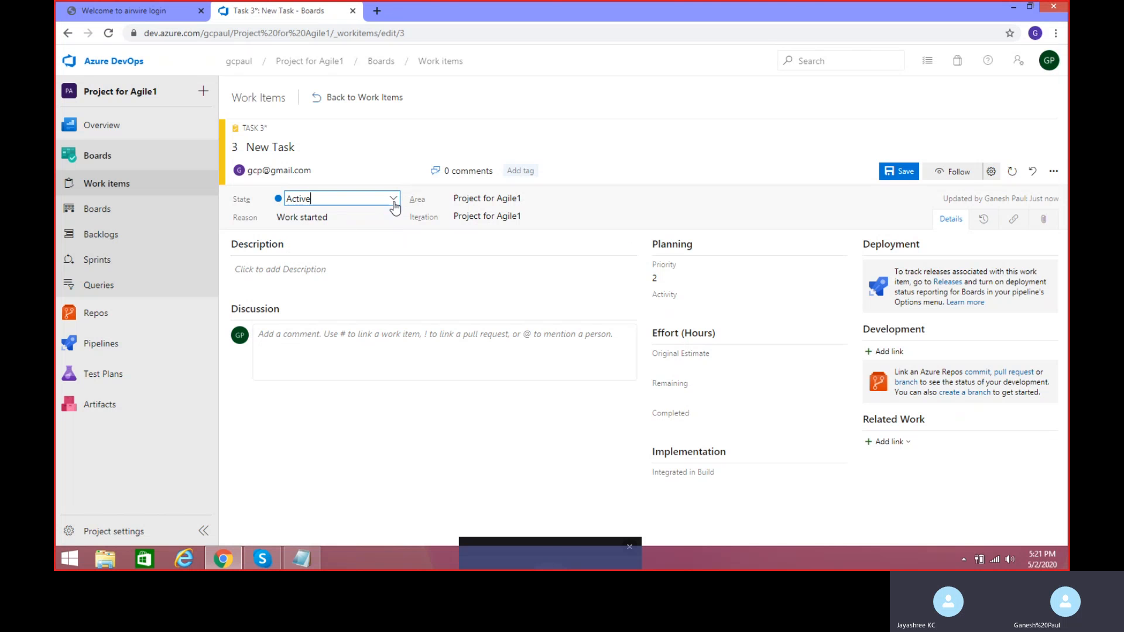
left_click(395, 221)
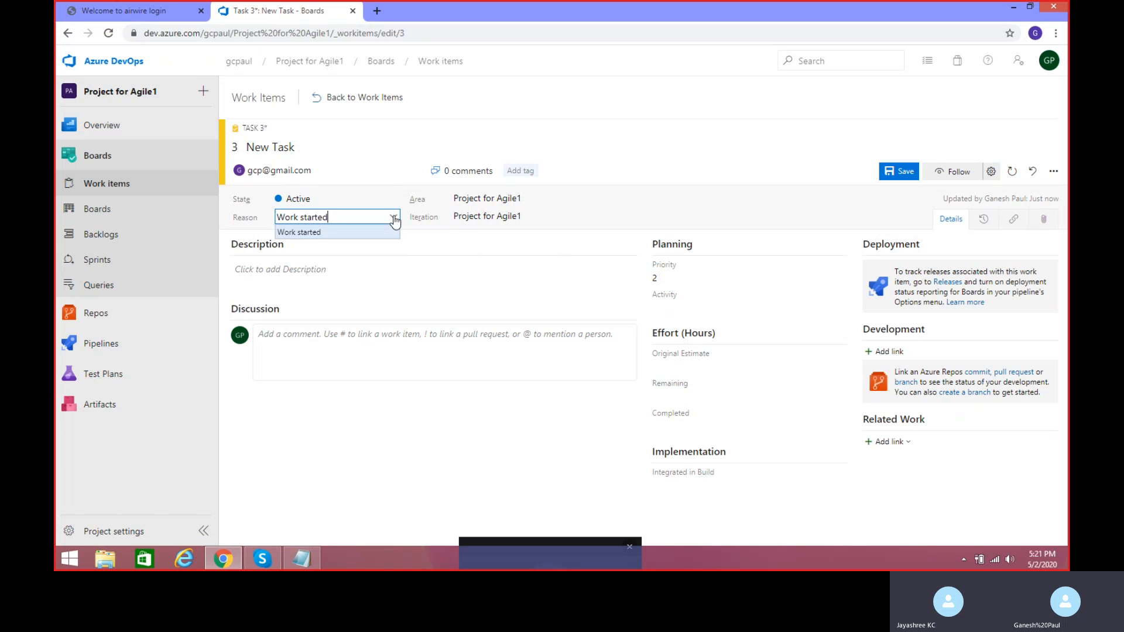
left_click(395, 221)
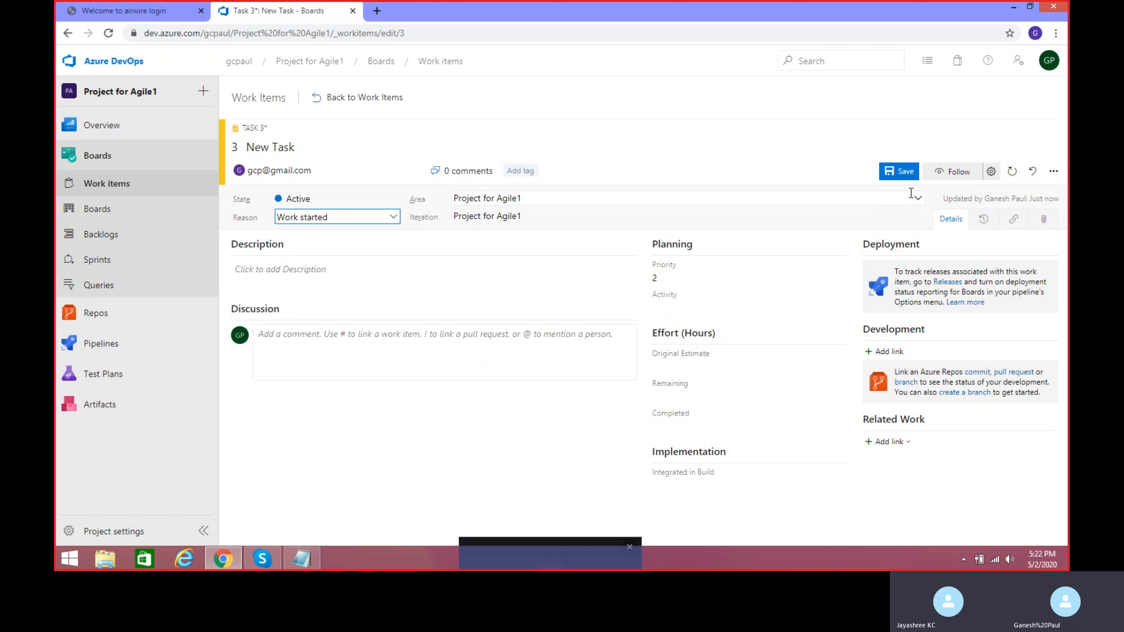
- Check the task's area choices without changing the area, and set its iteration to Project for Agile1\Iteration 1
left_click(917, 200)
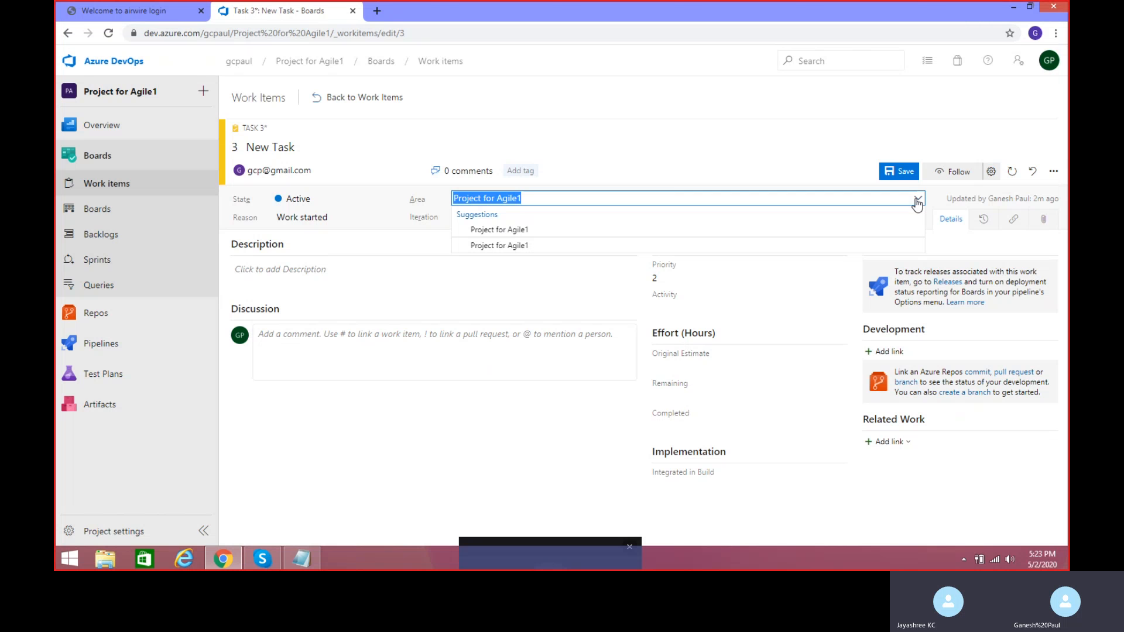
left_click(917, 201)
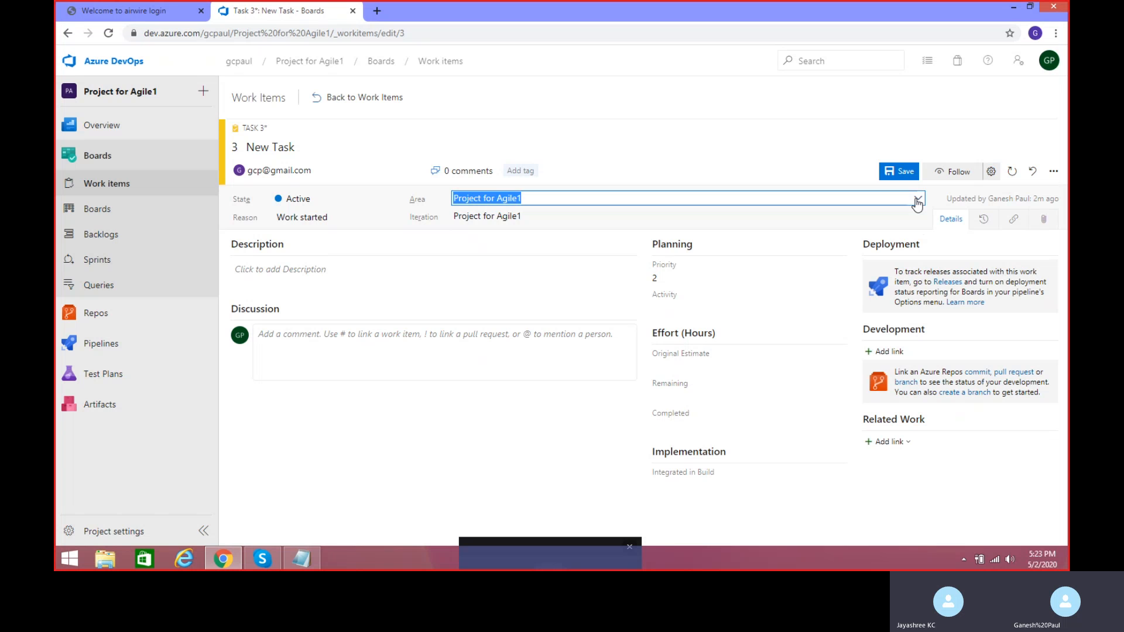
left_click(917, 217)
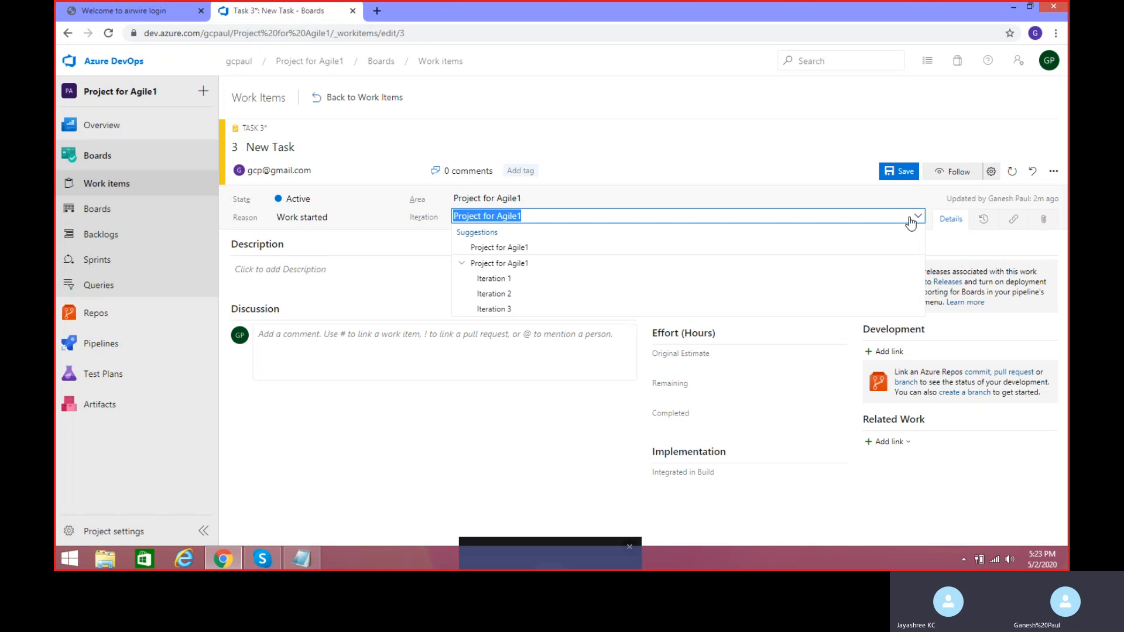
left_click(531, 277)
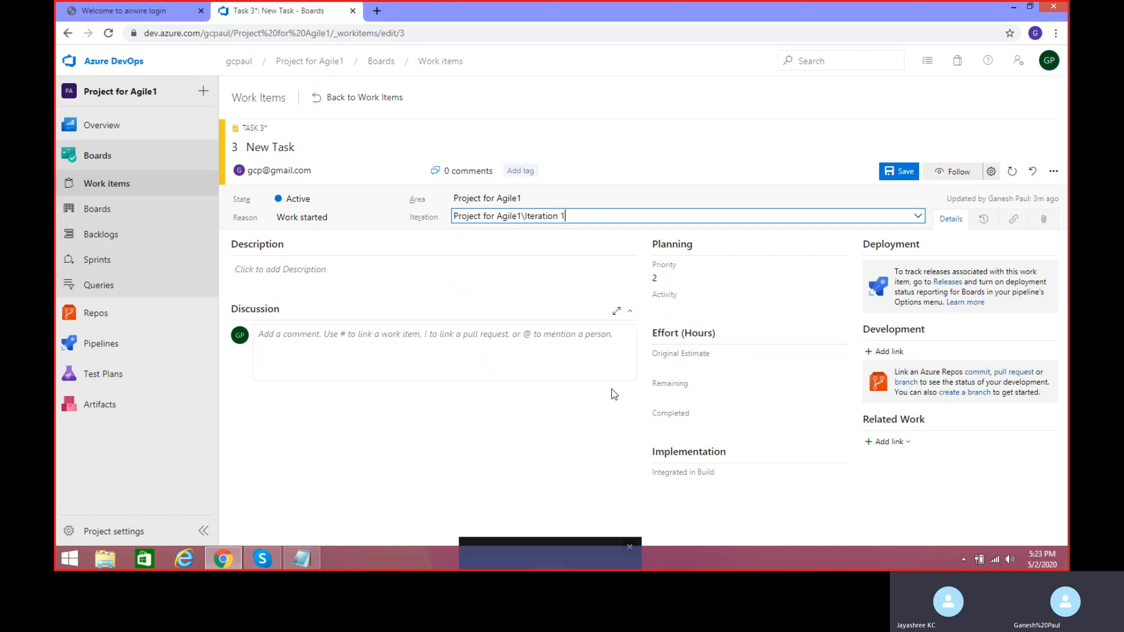
- Set the task's Original Estimate to 10 hours
left_click(768, 358)
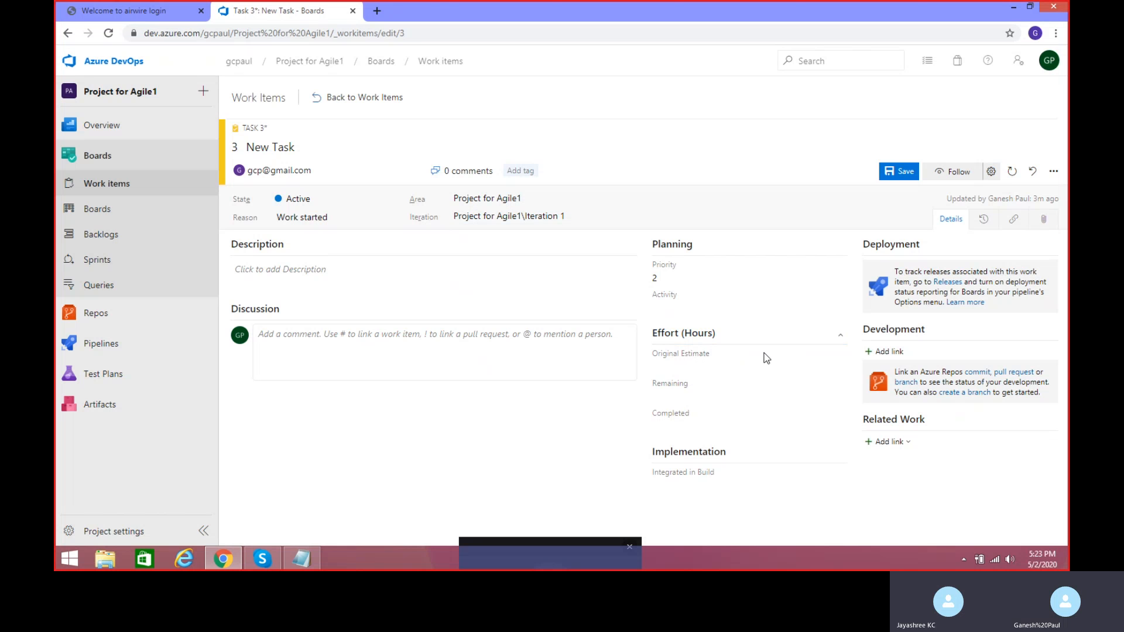
left_click(839, 365)
type("gf")
key("BackSpace")
key("BackSpace")
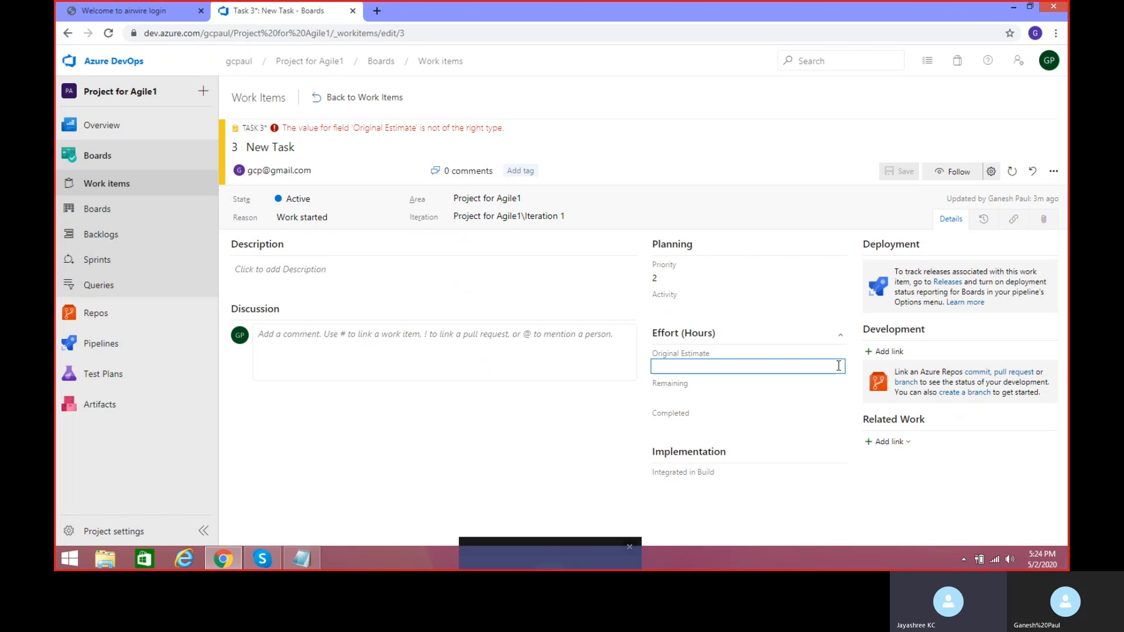
type("10")
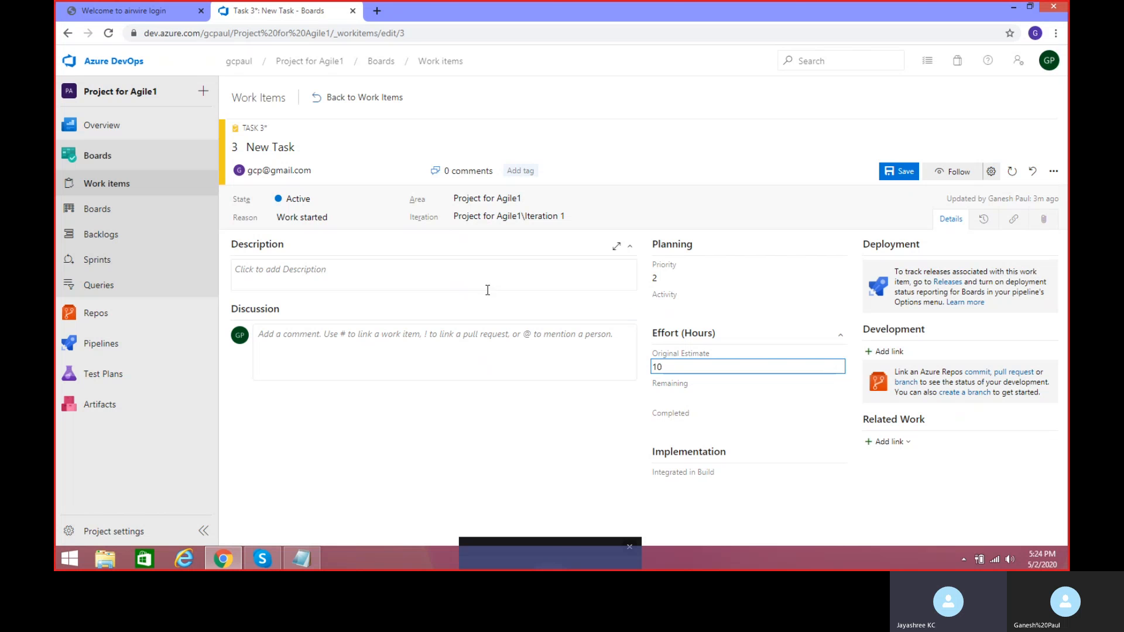
- Enter "Developmet of UI" as the task's description
left_click(320, 272)
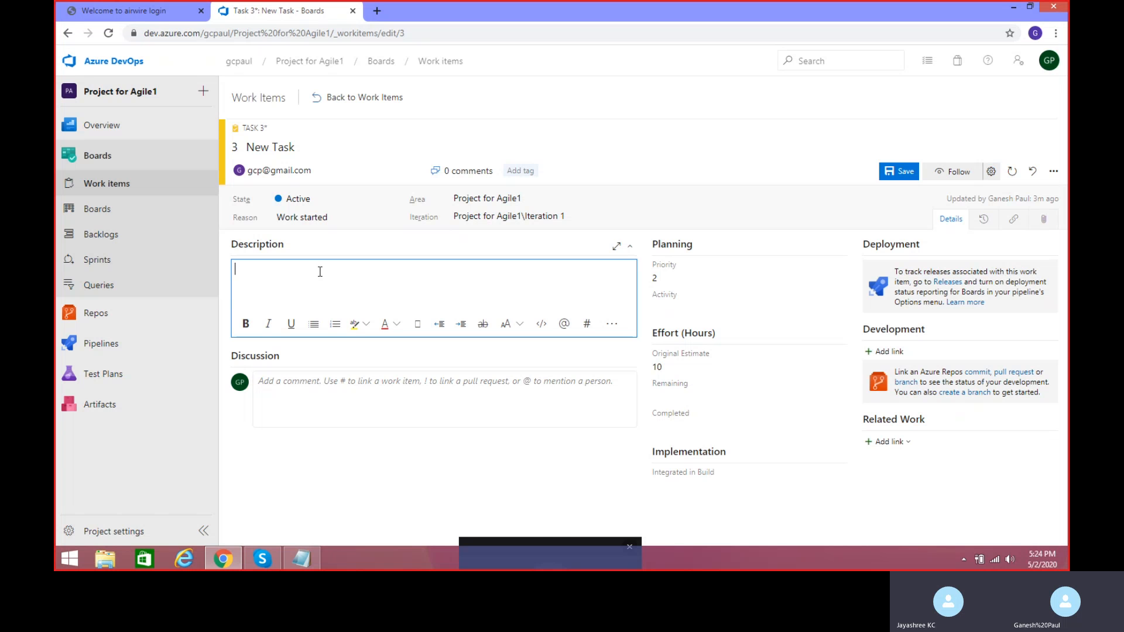
type("Dev")
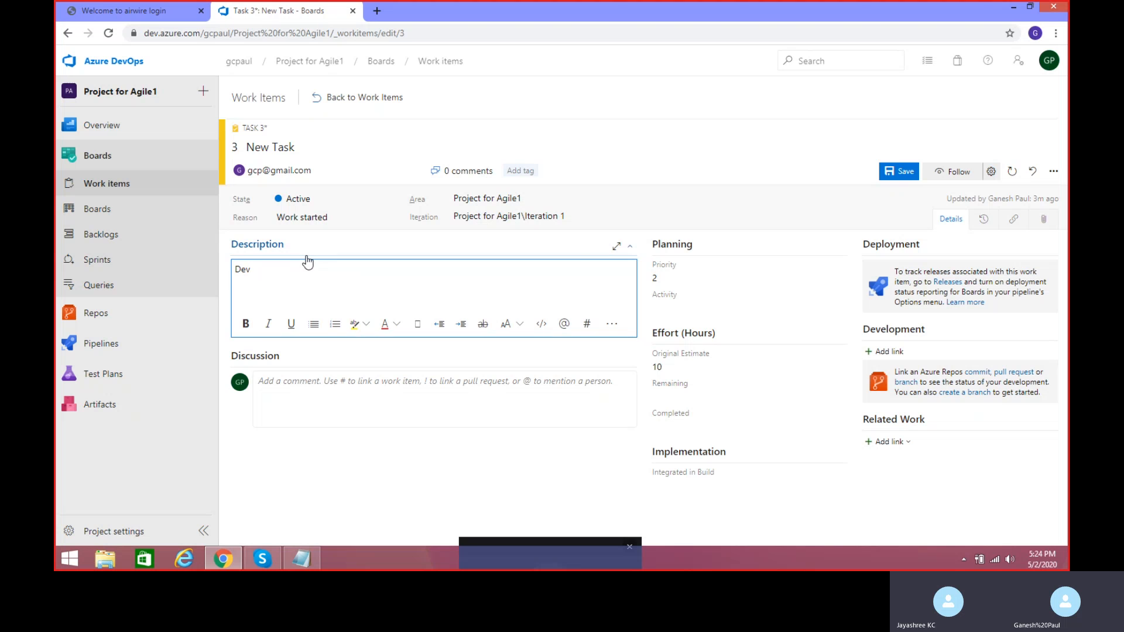
left_click(434, 456)
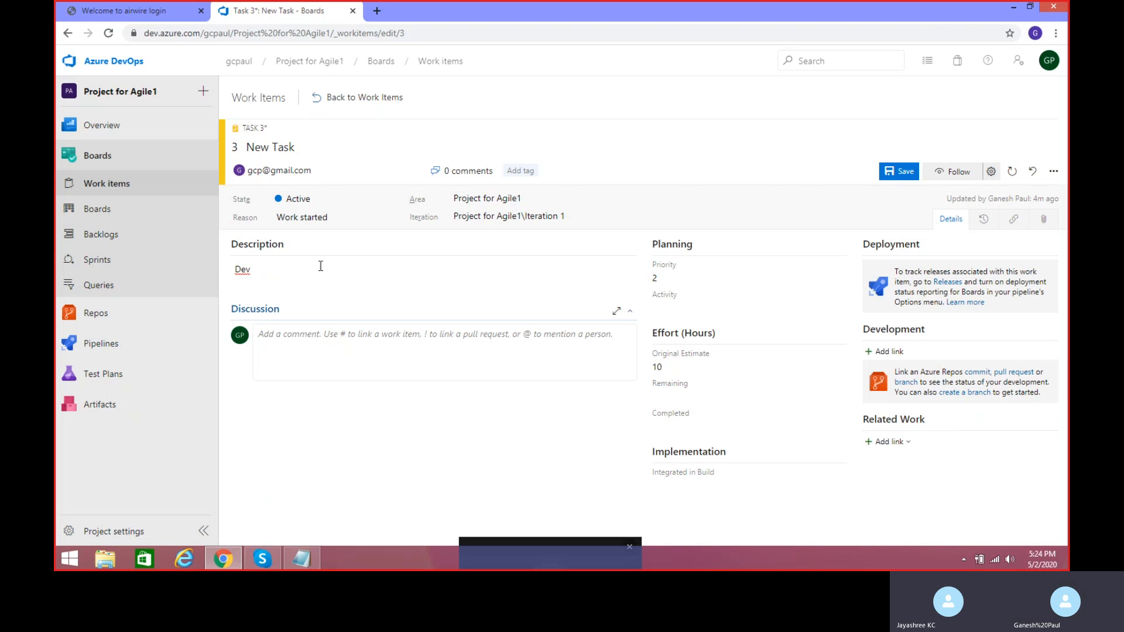
left_click(264, 270)
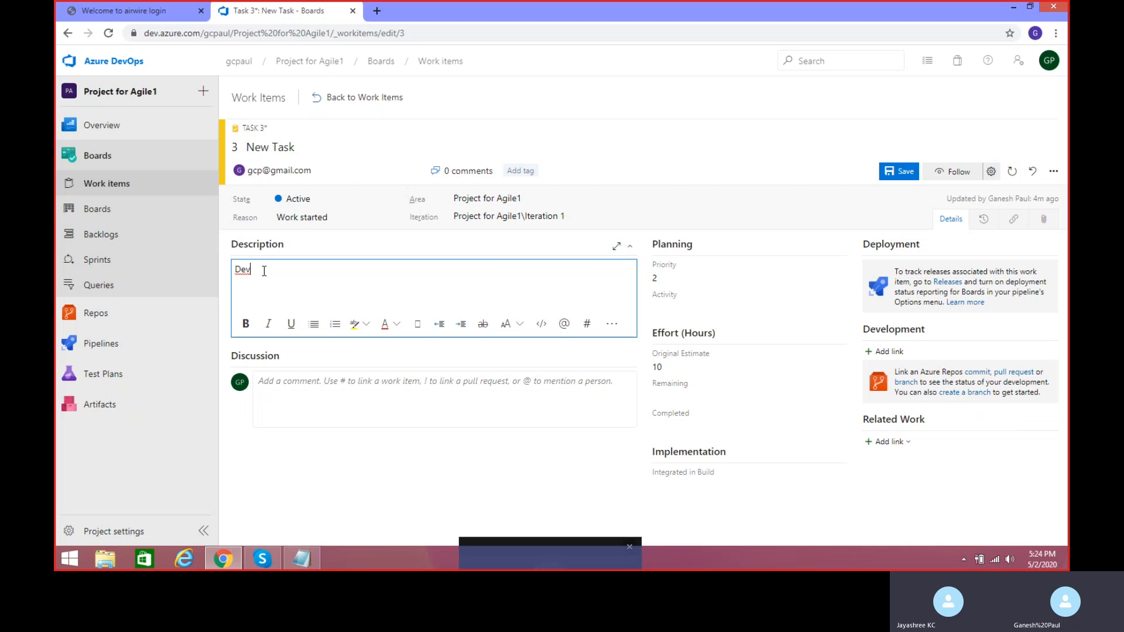
type("elopmet of ")
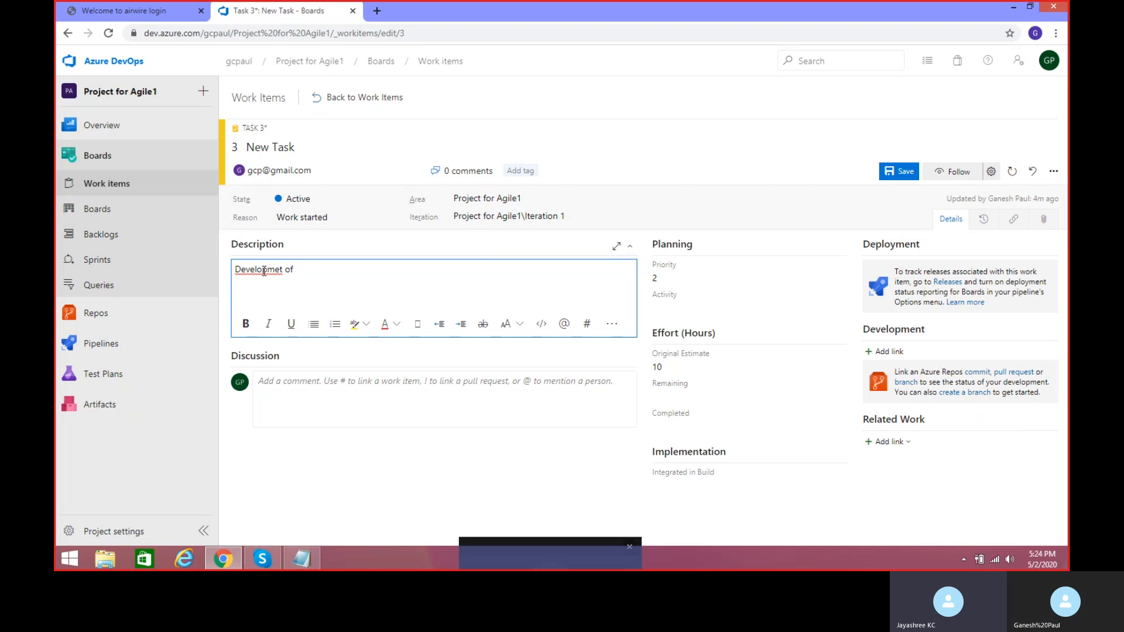
type("UI")
left_click(274, 386)
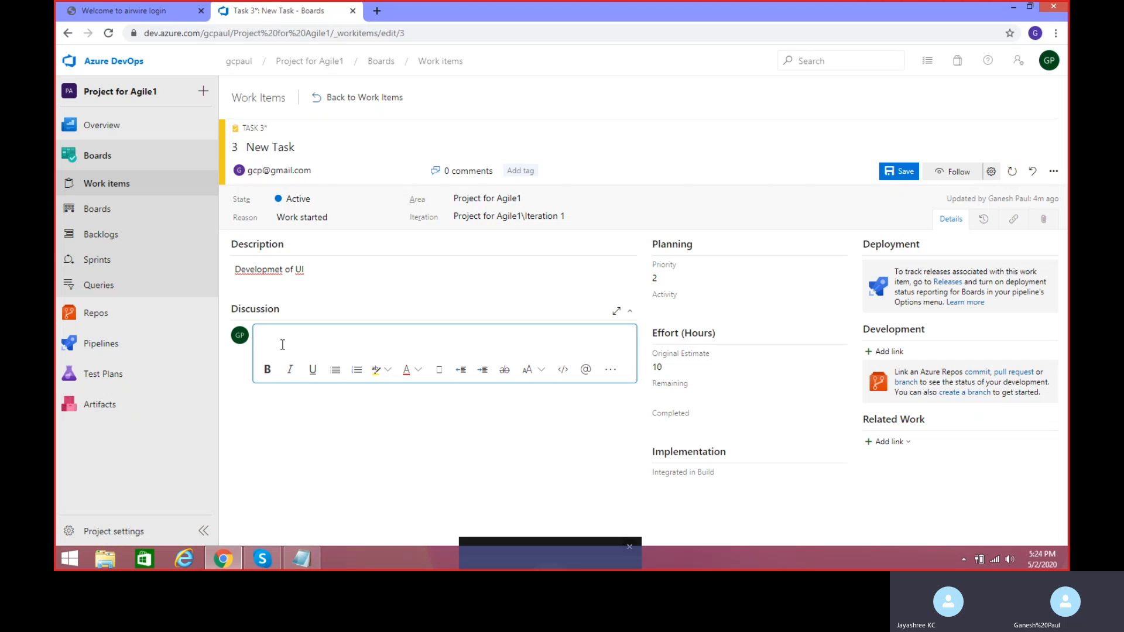
type("@")
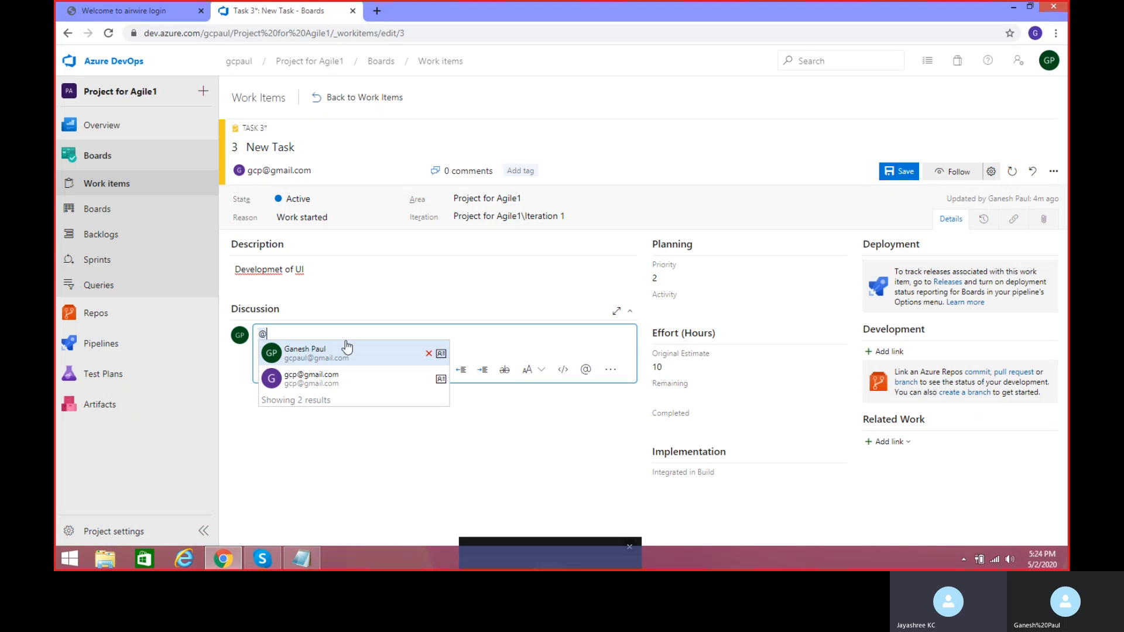
left_click(311, 354)
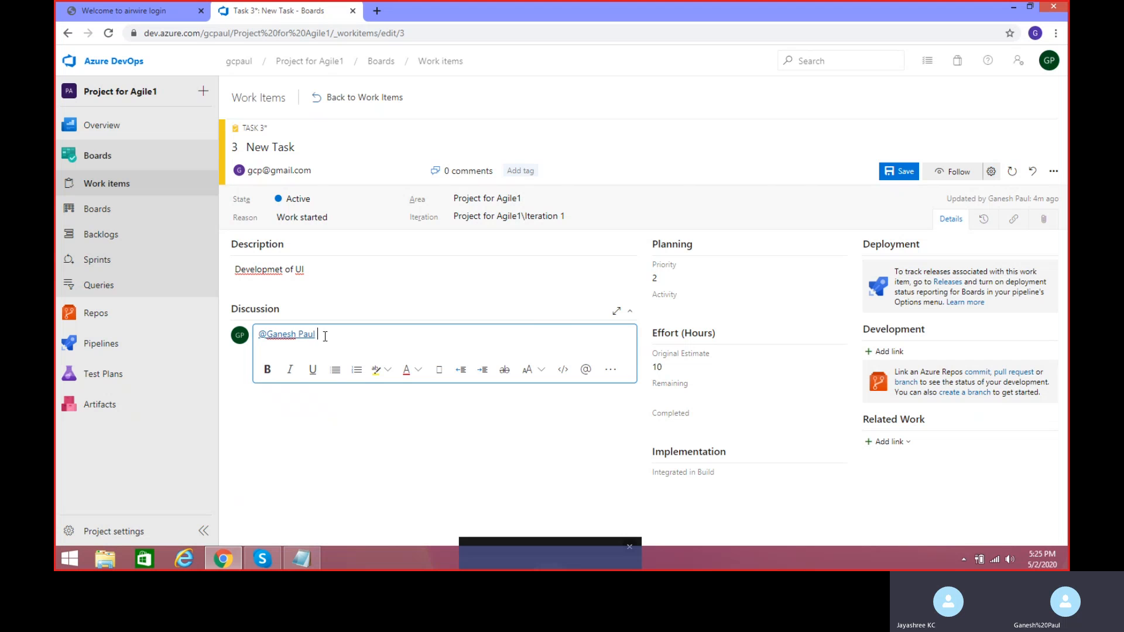
- Complete the discussion comment with "Details required" and a link to User Story 1: Test Project1, and save the task
type("Details re")
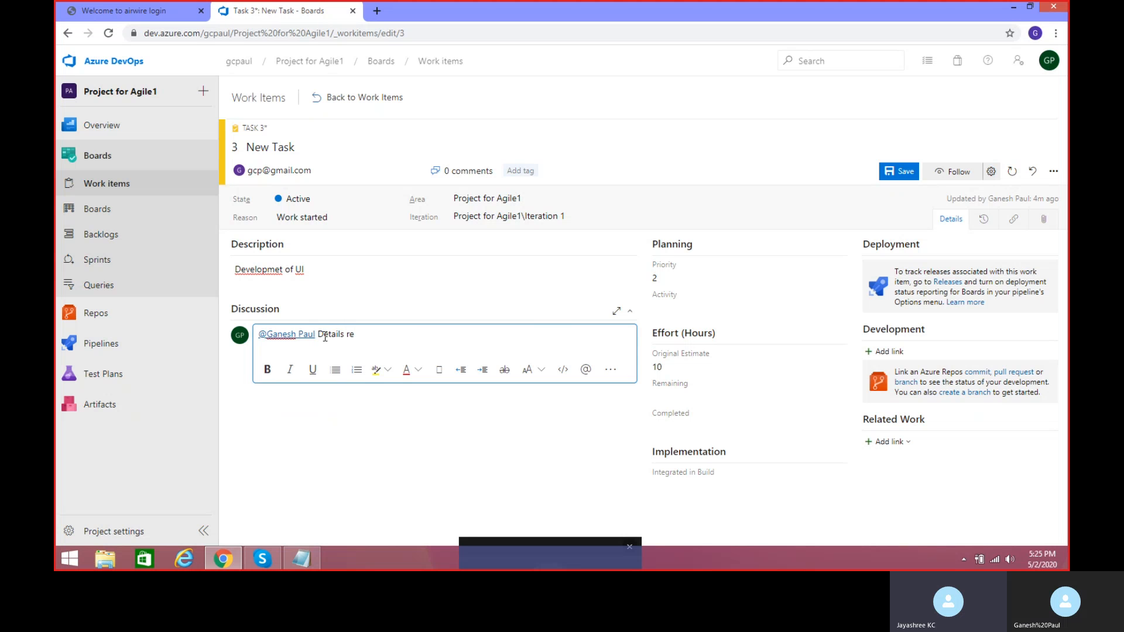
type("quired")
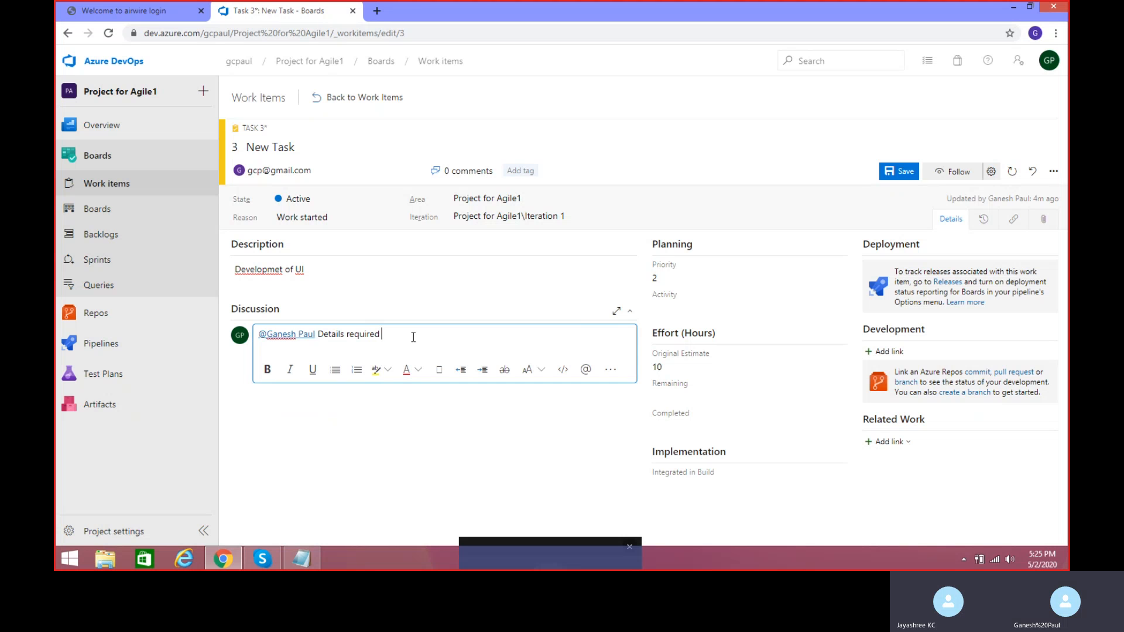
type(" #")
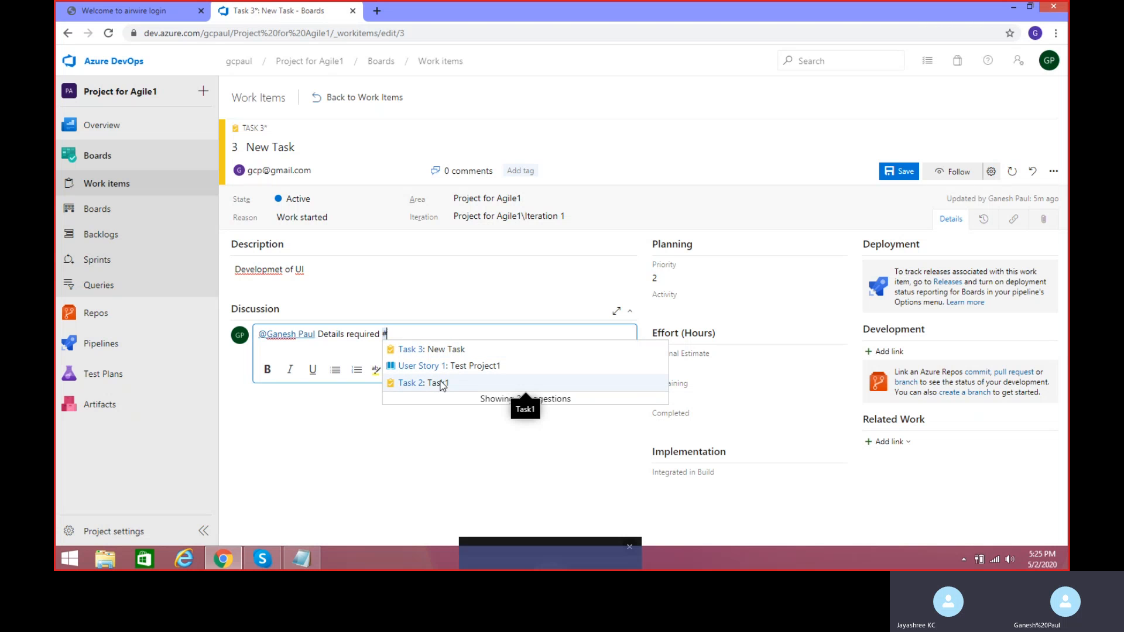
key("Escape")
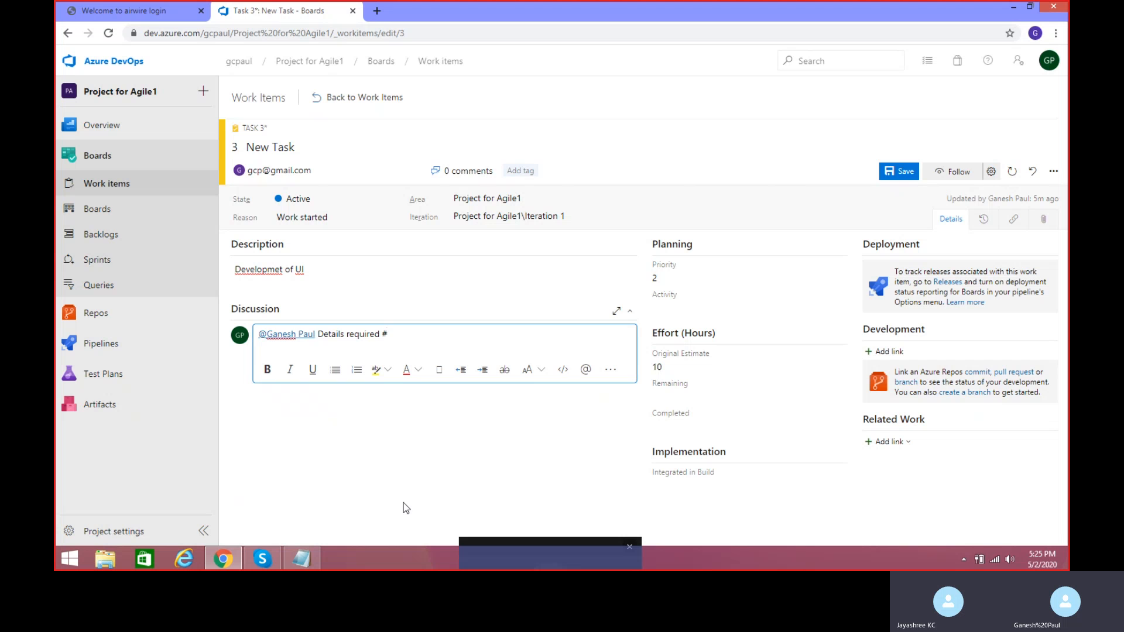
key("BackSpace")
type("#")
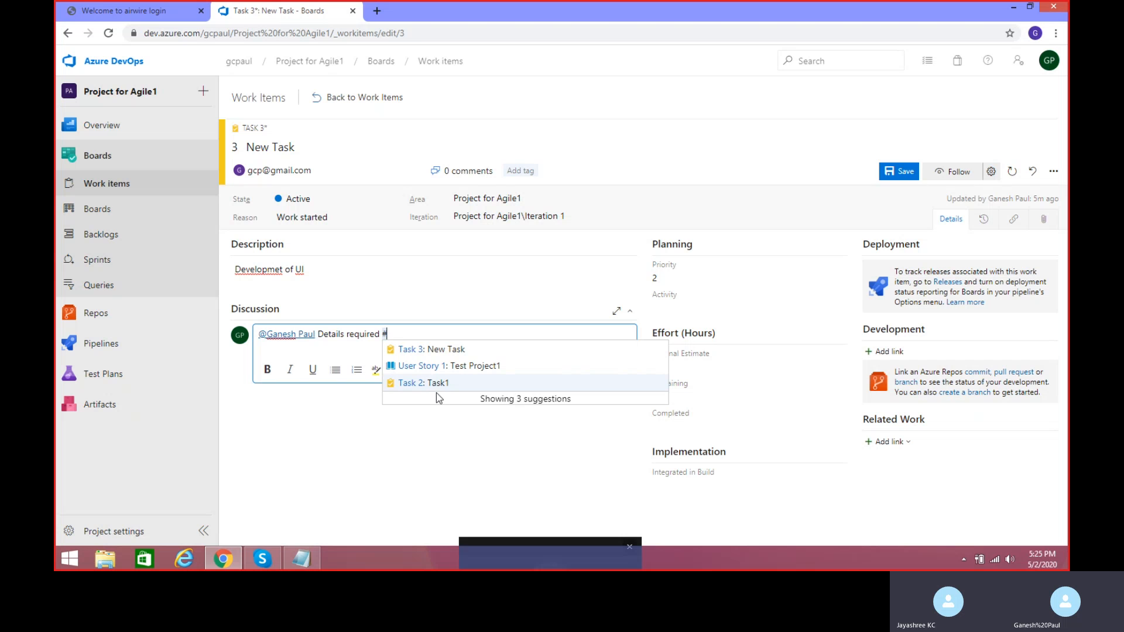
left_click(472, 367)
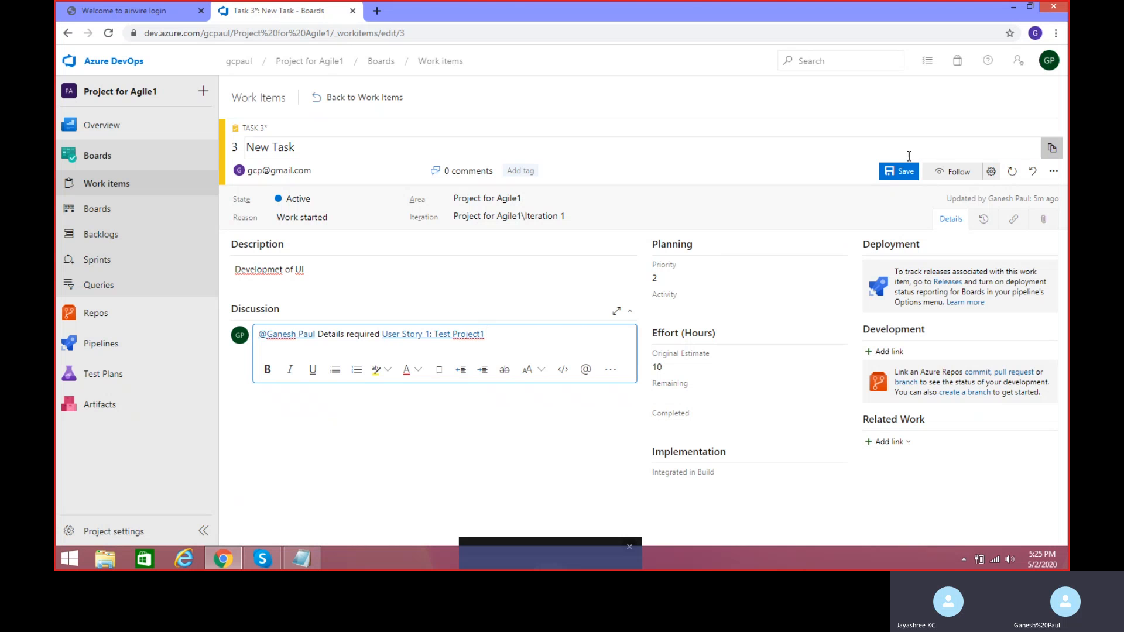
left_click(903, 172)
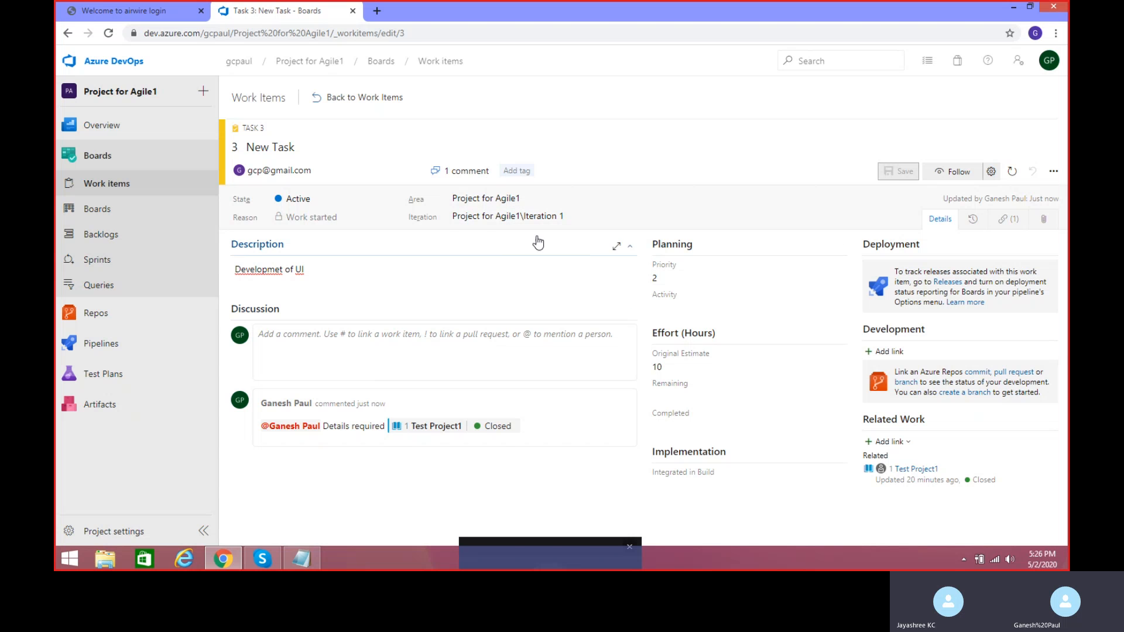
left_click(464, 173)
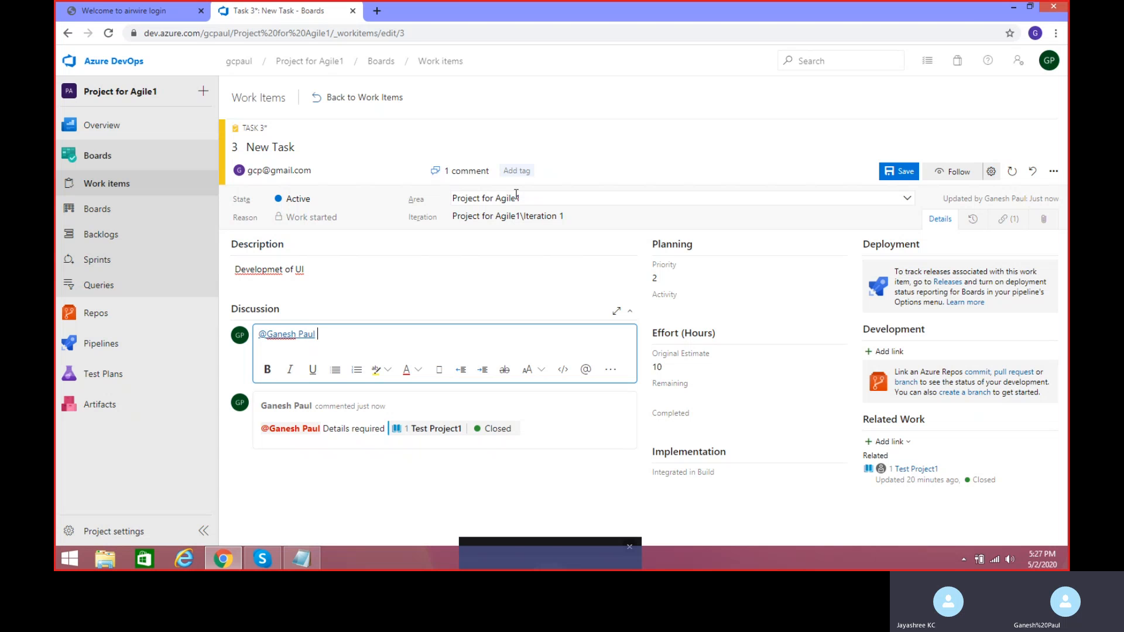
left_click(528, 172)
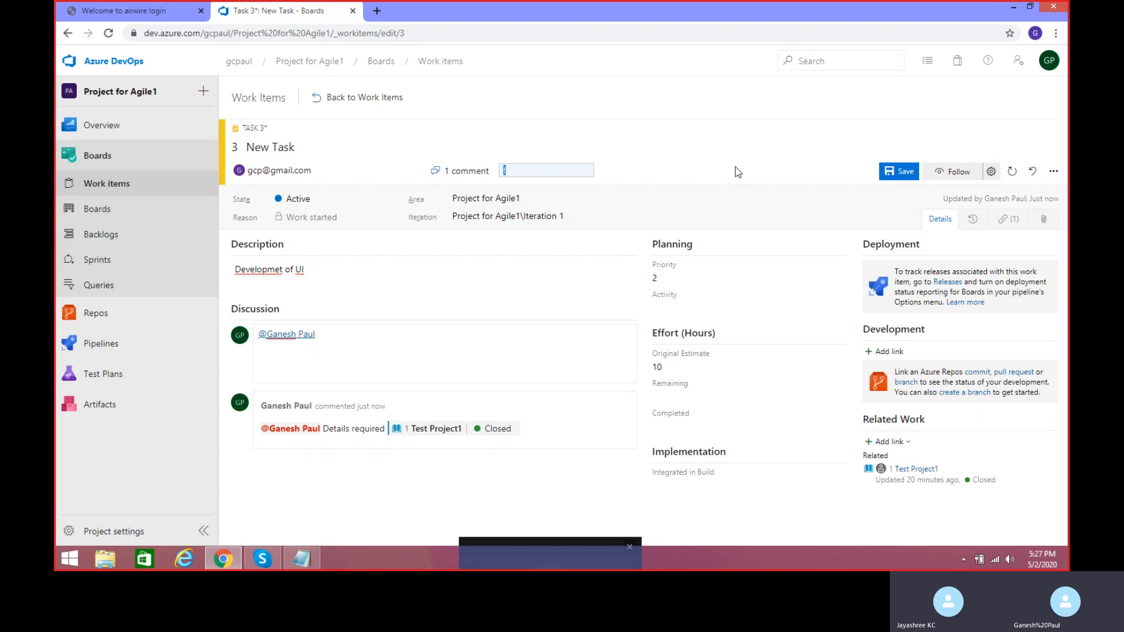
type("Criti")
type("cal")
left_click(904, 172)
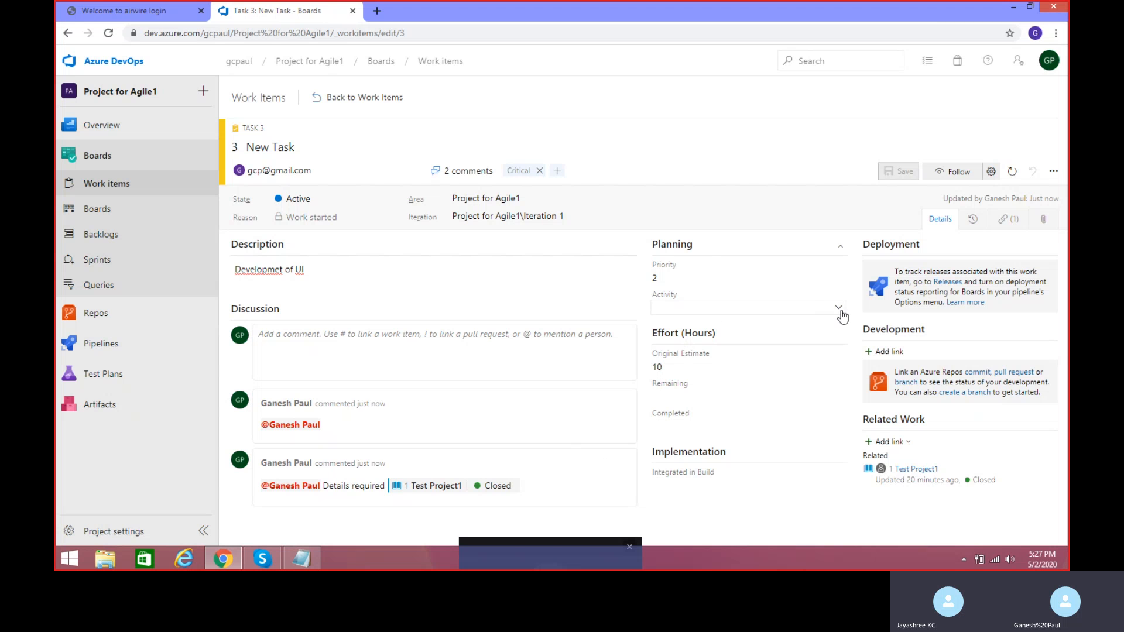
- Set the task's planning Activity to Development
left_click(843, 312)
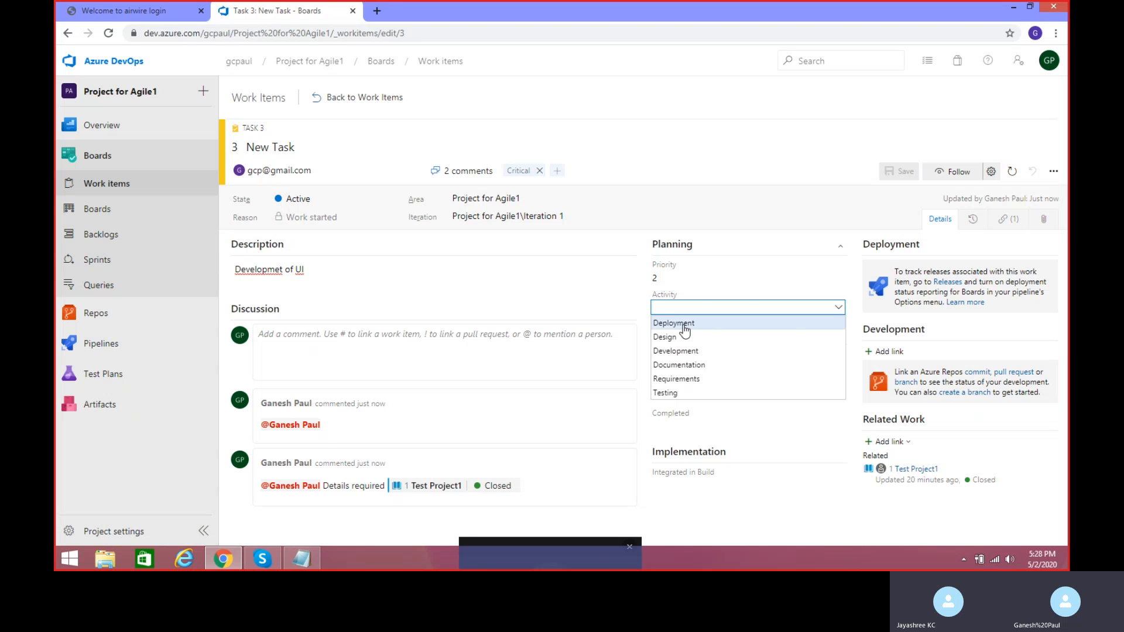
left_click(682, 324)
left_click(826, 311)
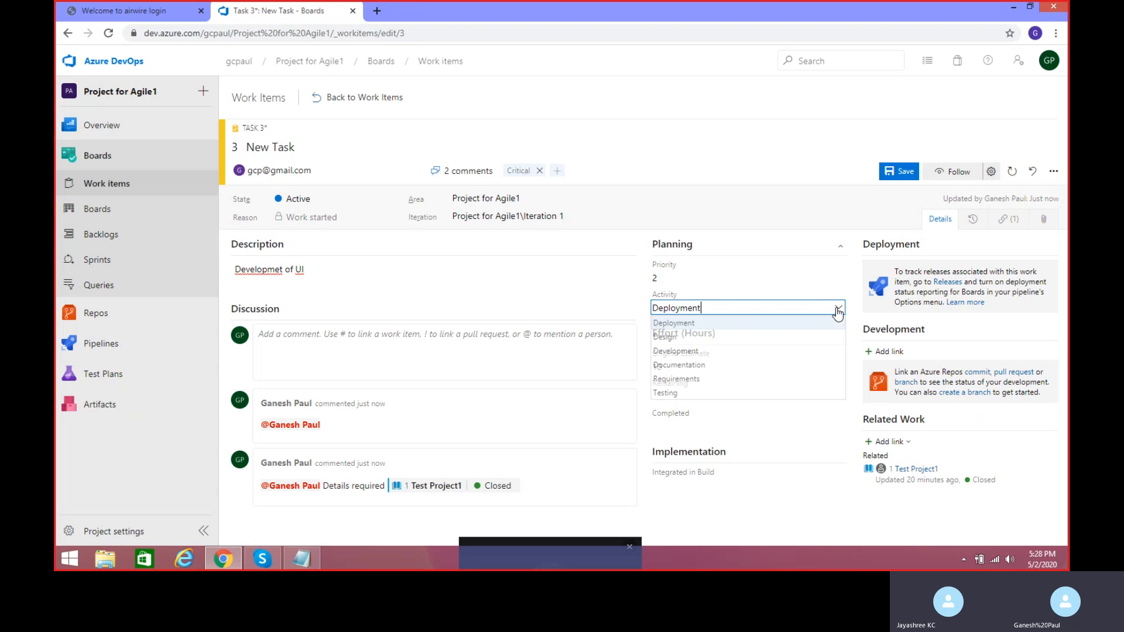
left_click(713, 349)
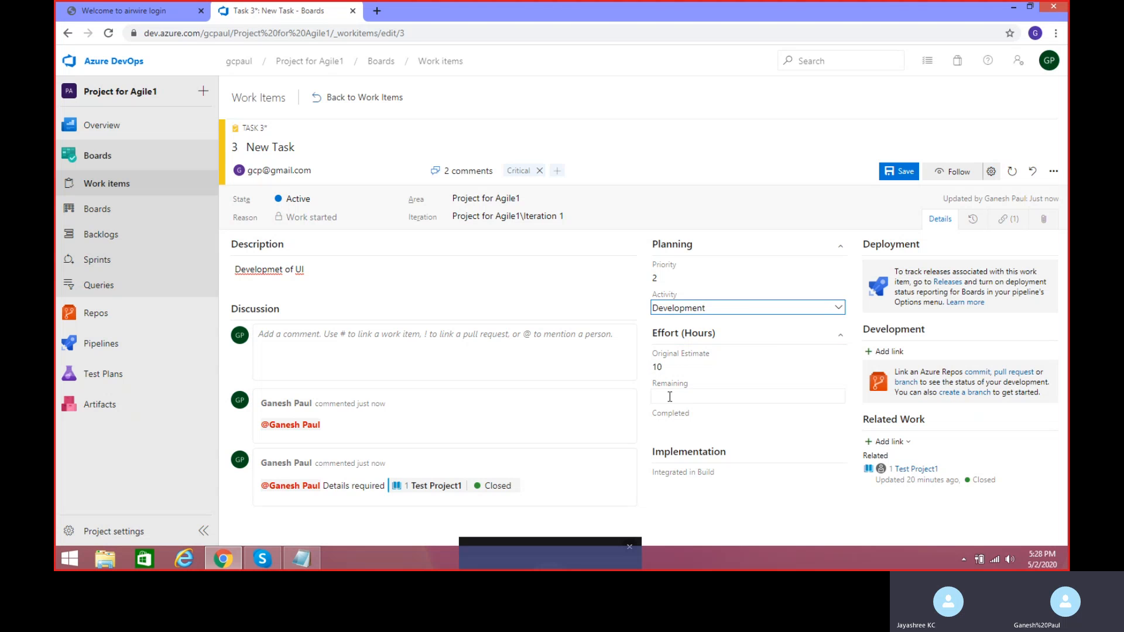
- Set the task's Remaining effort to 8 hours
left_click(710, 396)
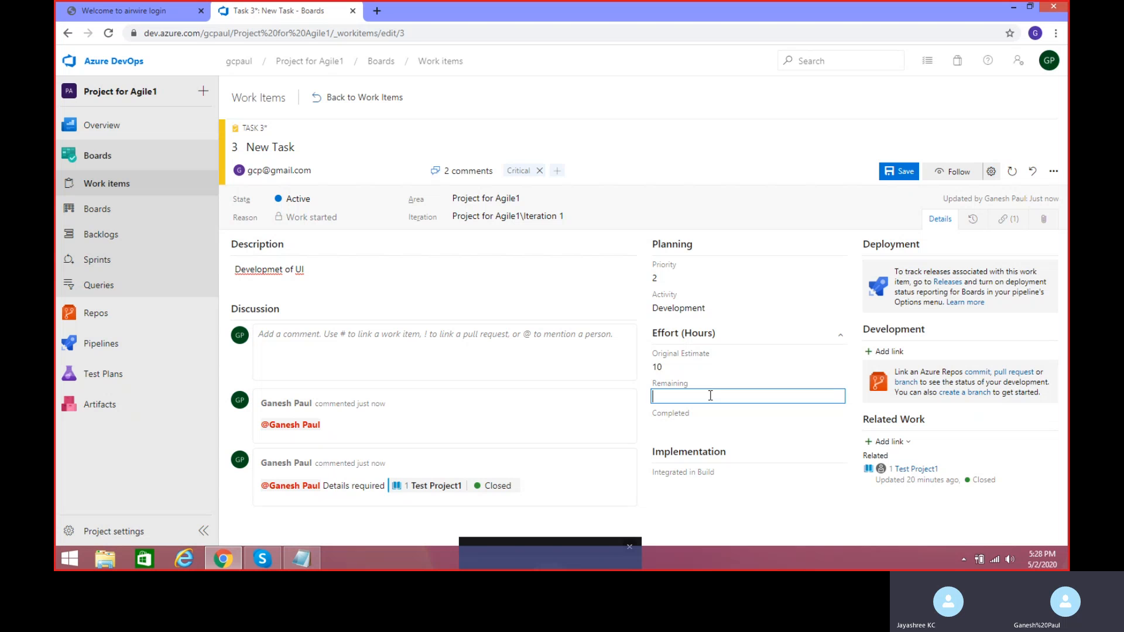
type("0")
left_click_drag(678, 396, 617, 390)
type("10")
double_click(679, 397)
type("8")
left_click(771, 531)
left_click_drag(672, 365, 624, 363)
left_click(624, 362)
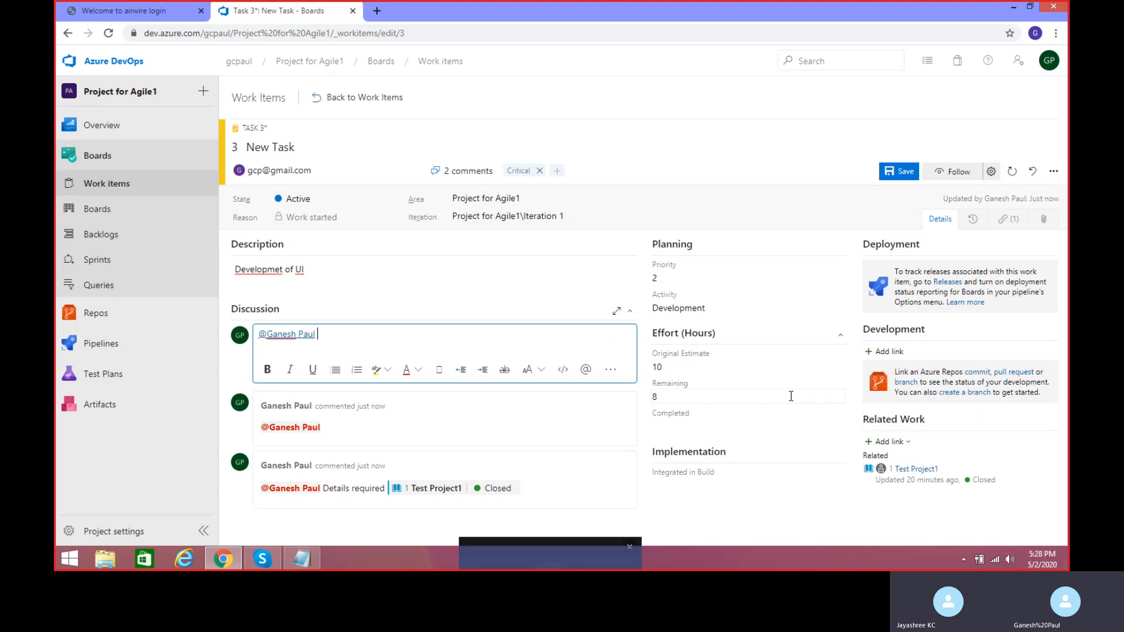
left_click(762, 519)
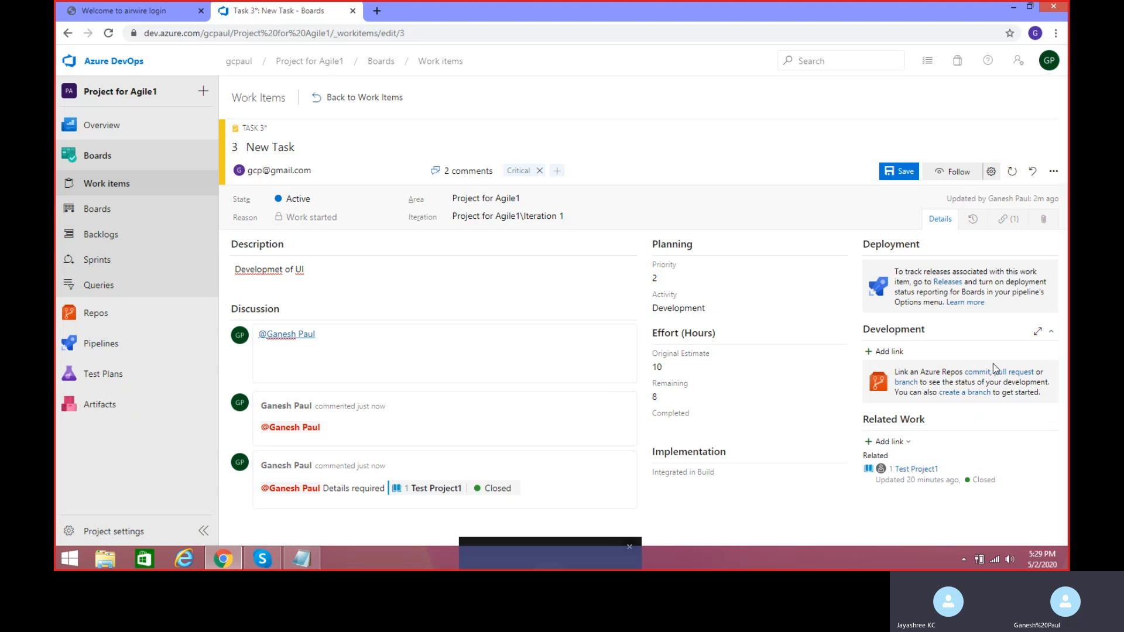
- Check the available link types and the repository's own and all branches for a Development link, without adding a link
left_click(897, 354)
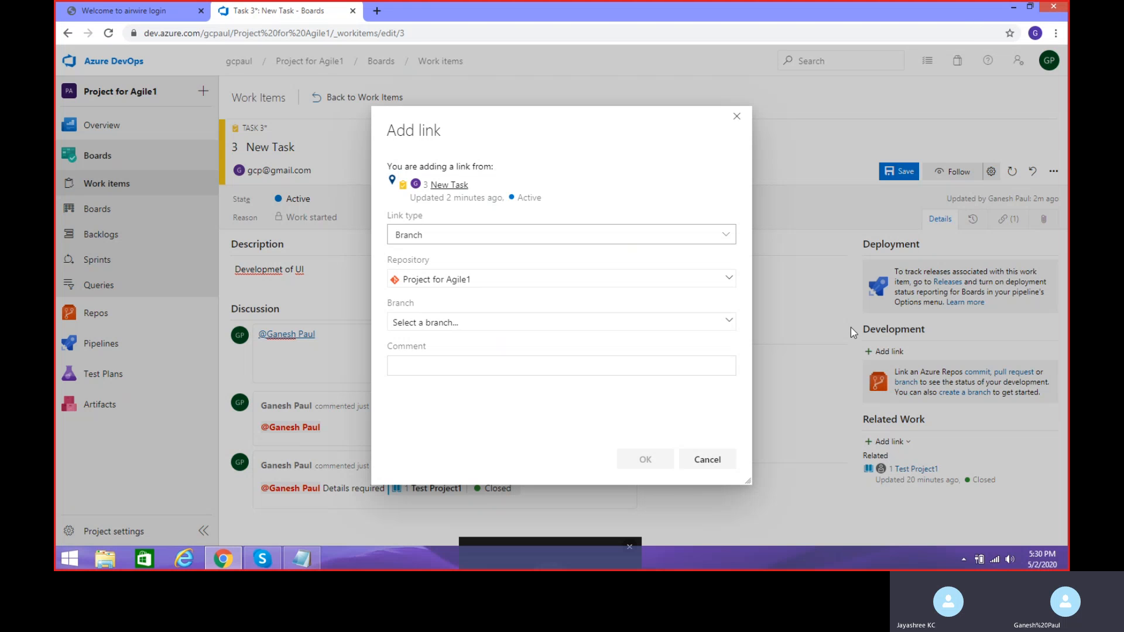
left_click(726, 236)
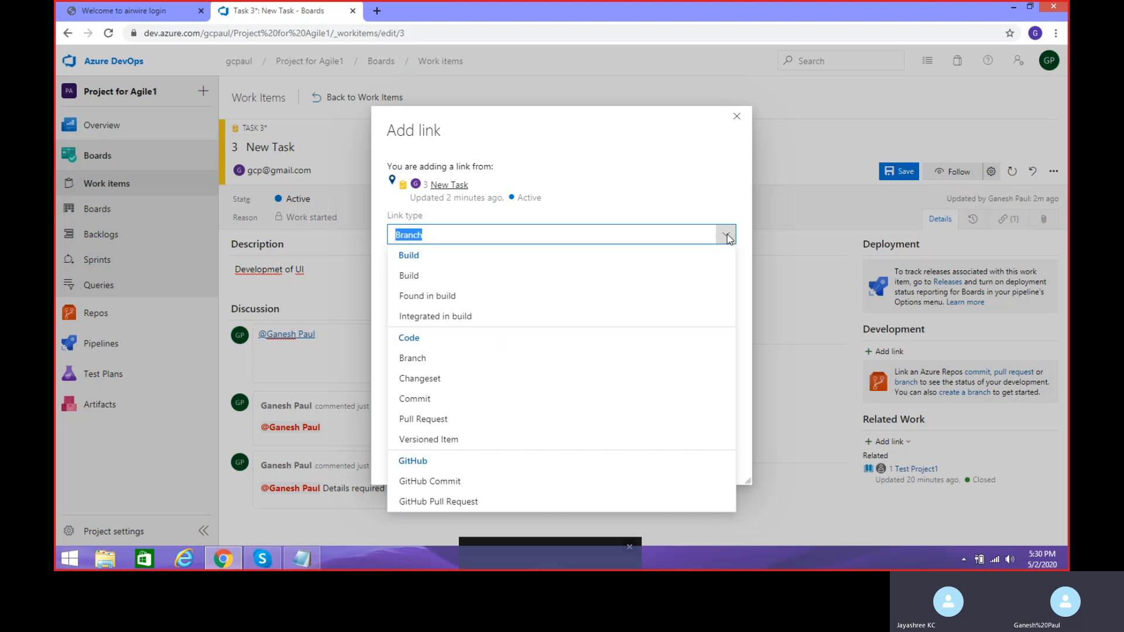
left_click(726, 237)
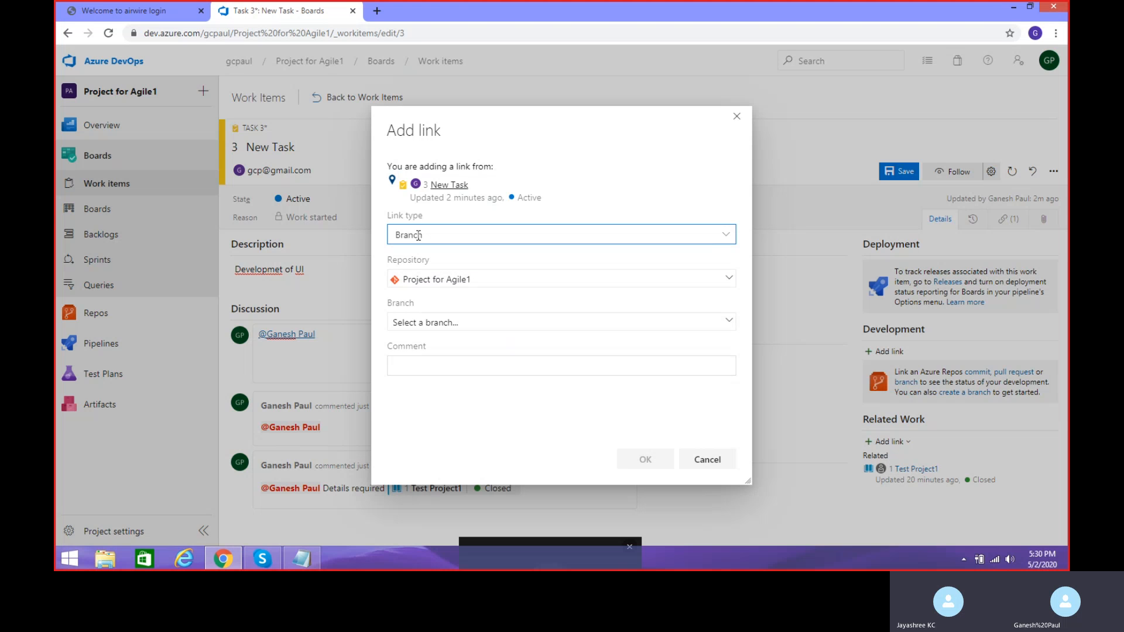
left_click(731, 323)
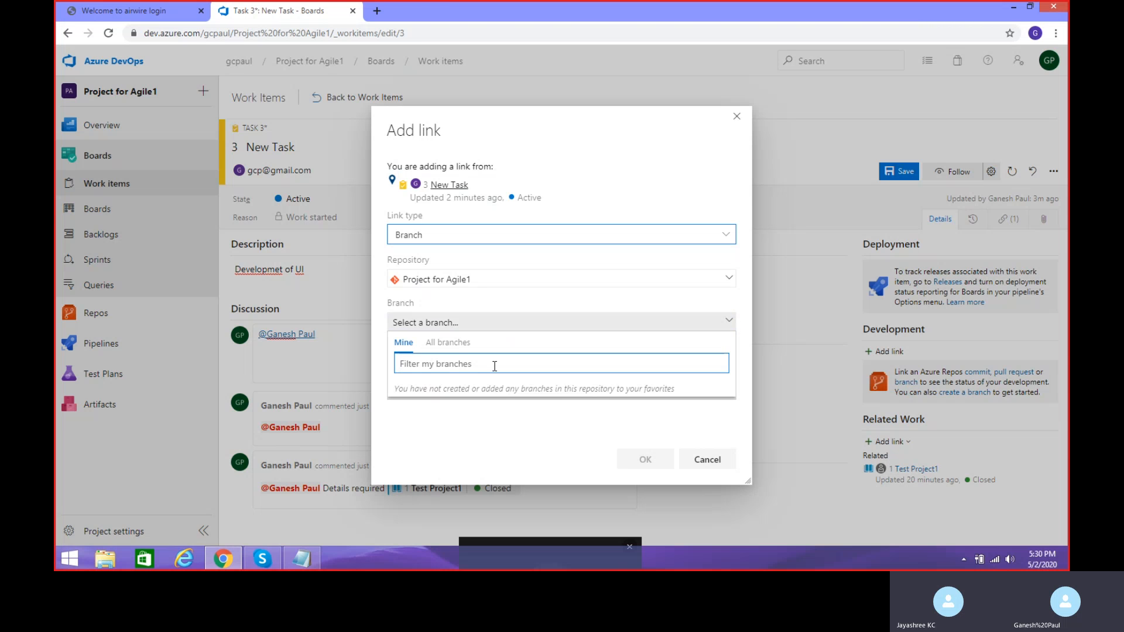
left_click(464, 343)
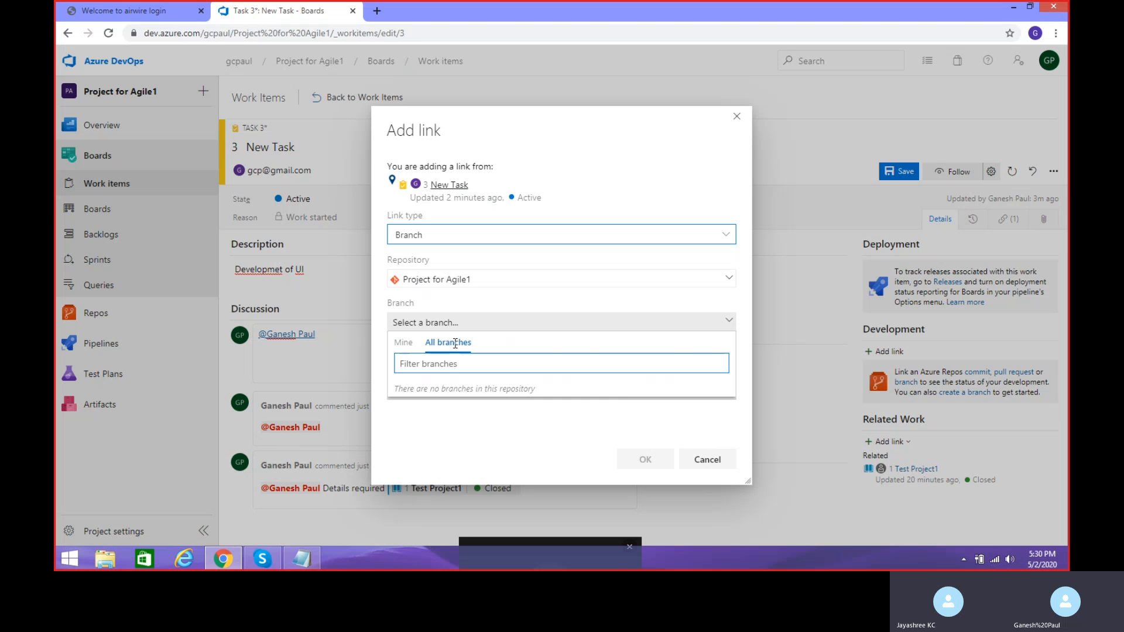
left_click(409, 344)
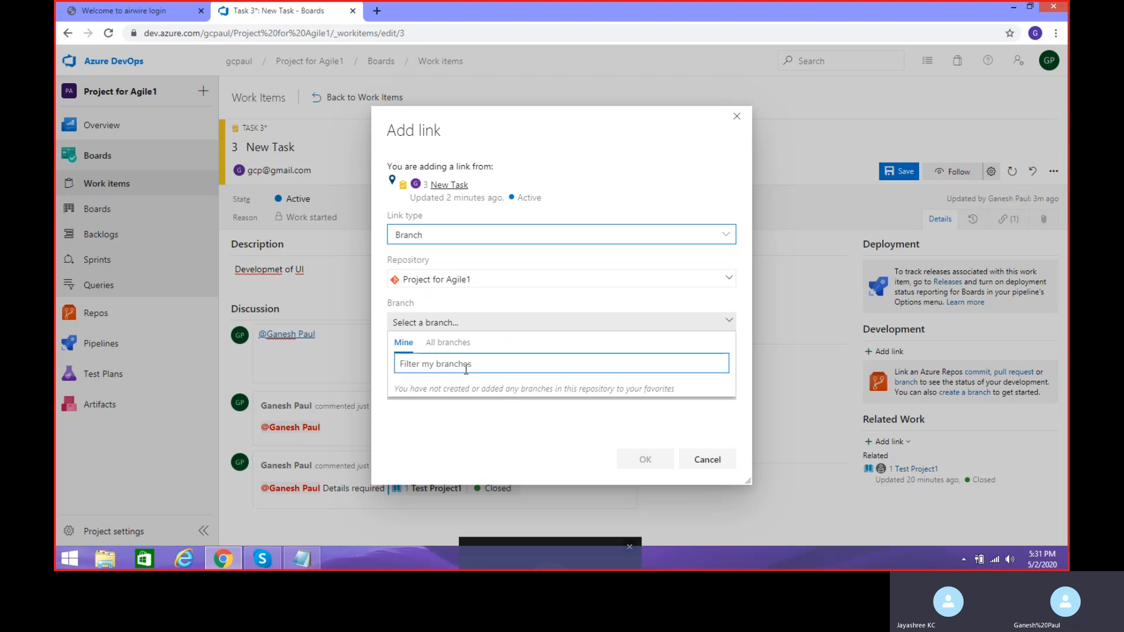
left_click(723, 459)
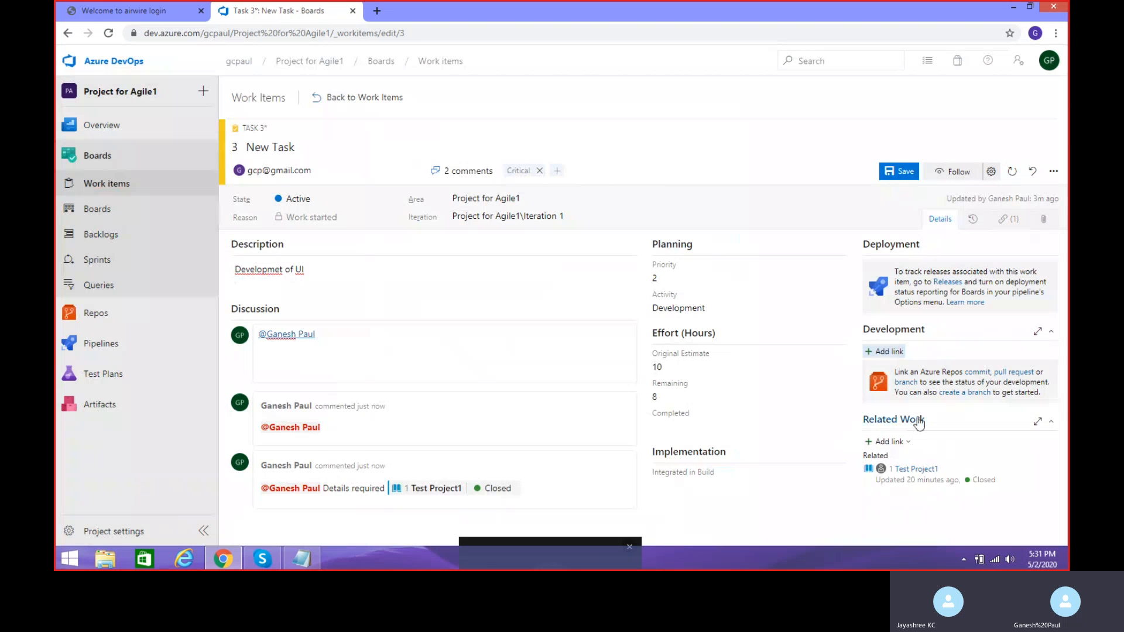
- Look at the options for linking an existing work item as related work, without adding a link
left_click(894, 443)
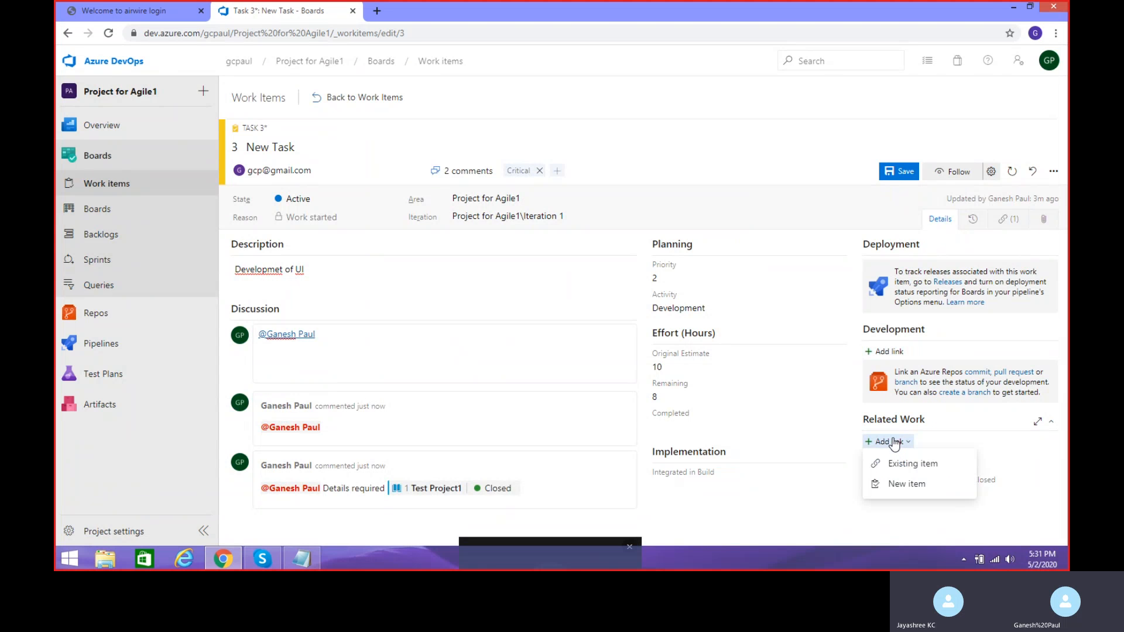
left_click(913, 462)
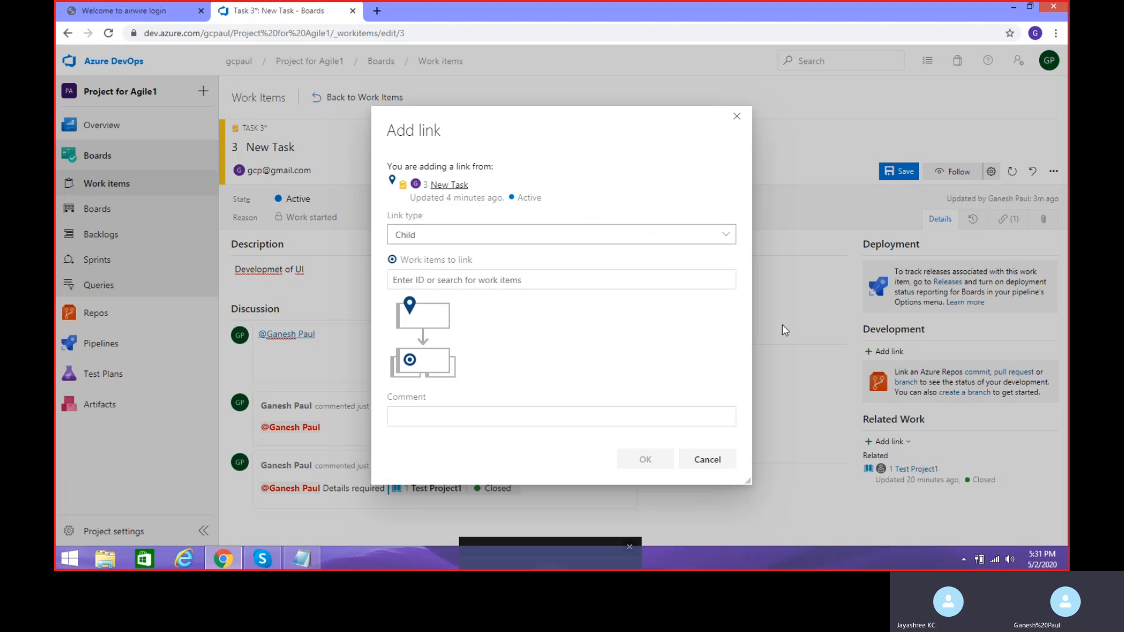
left_click(715, 464)
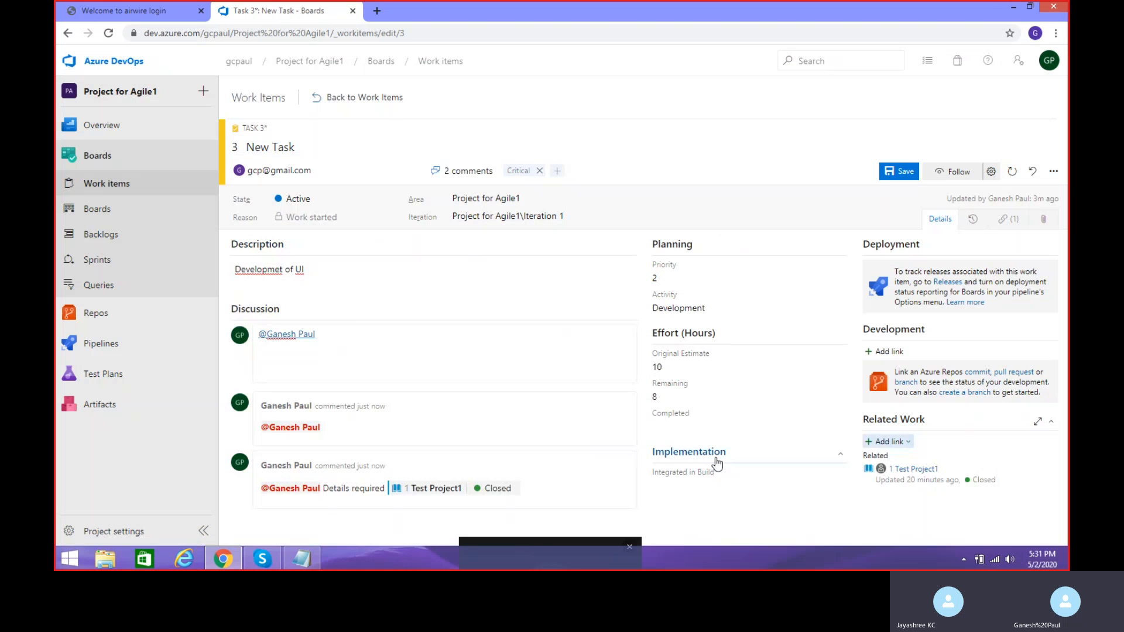
- Start adding a new related work item from the task, with Issue as its work item type
left_click(887, 442)
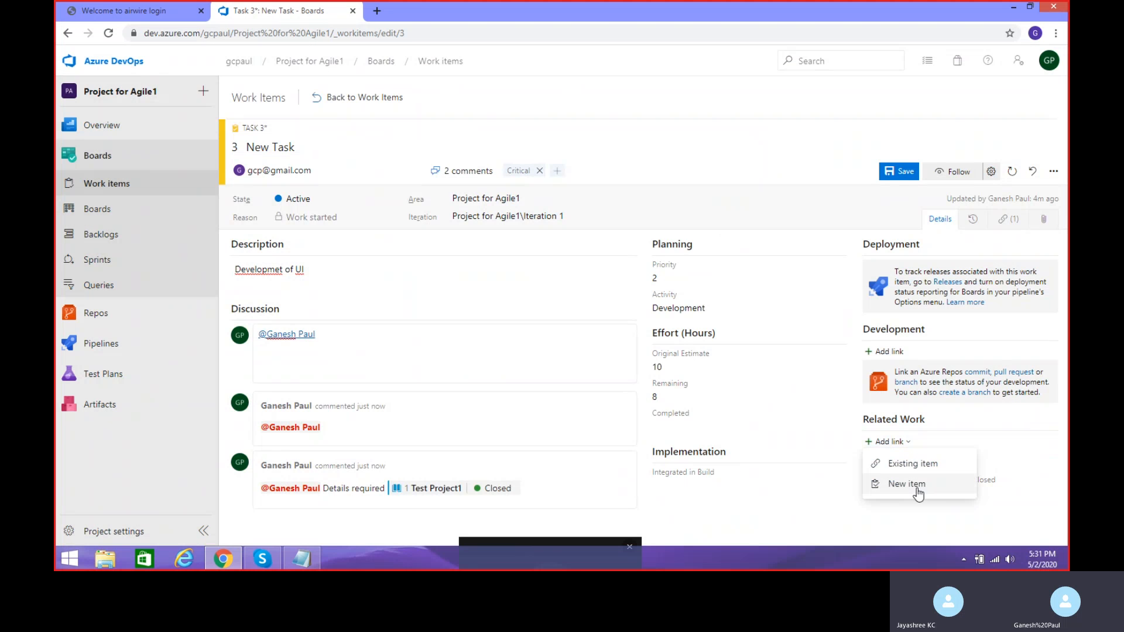
left_click(915, 485)
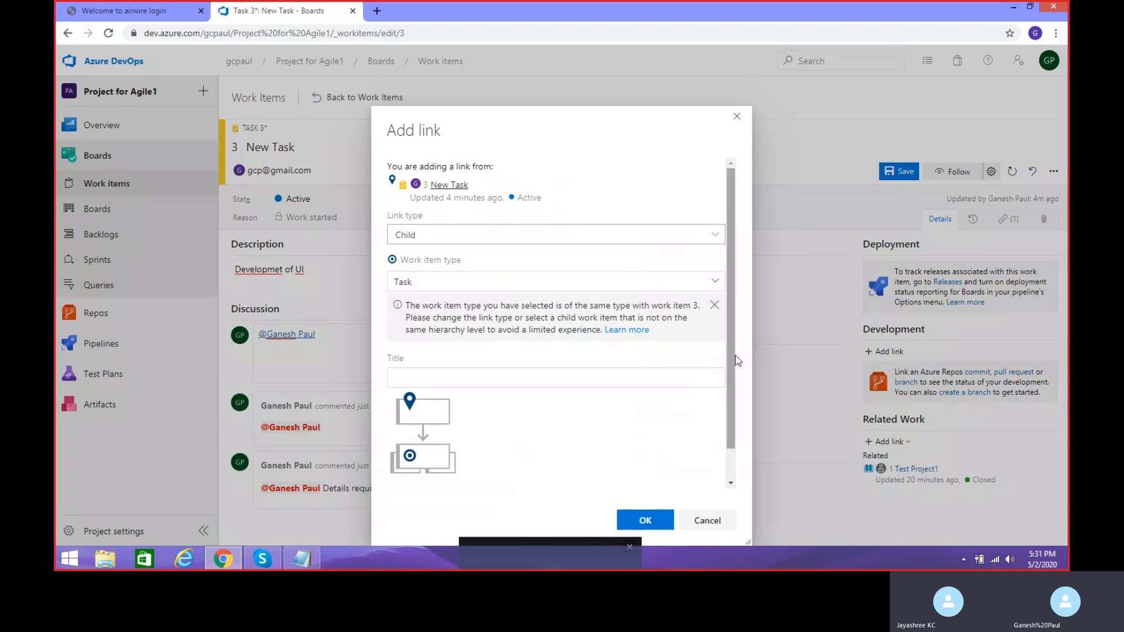
left_click(714, 283)
left_click(715, 284)
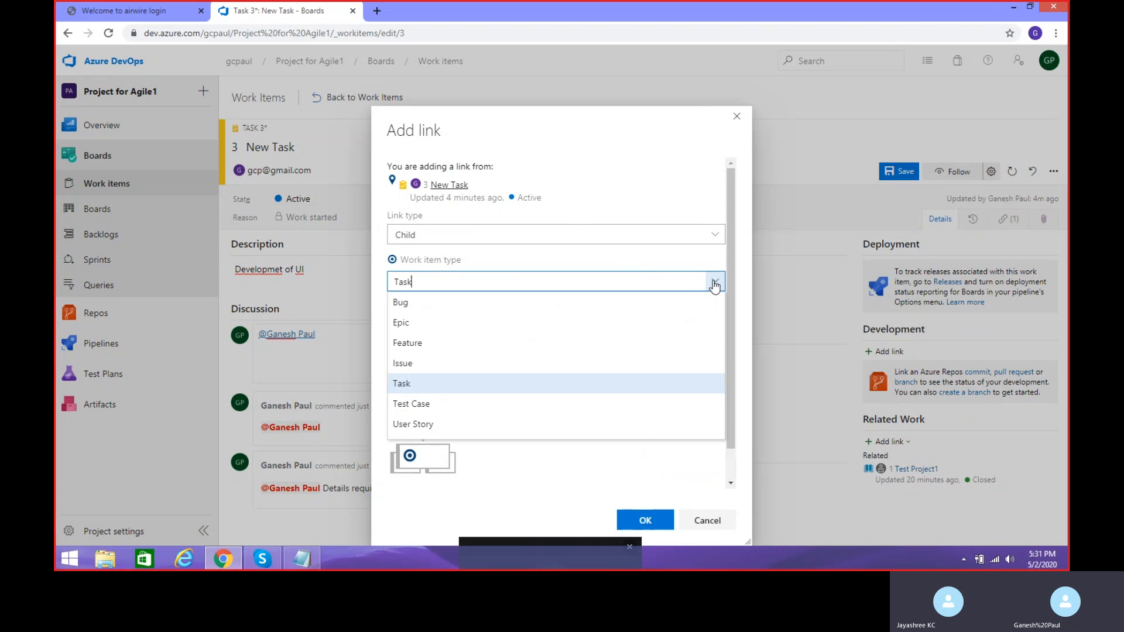
left_click(714, 284)
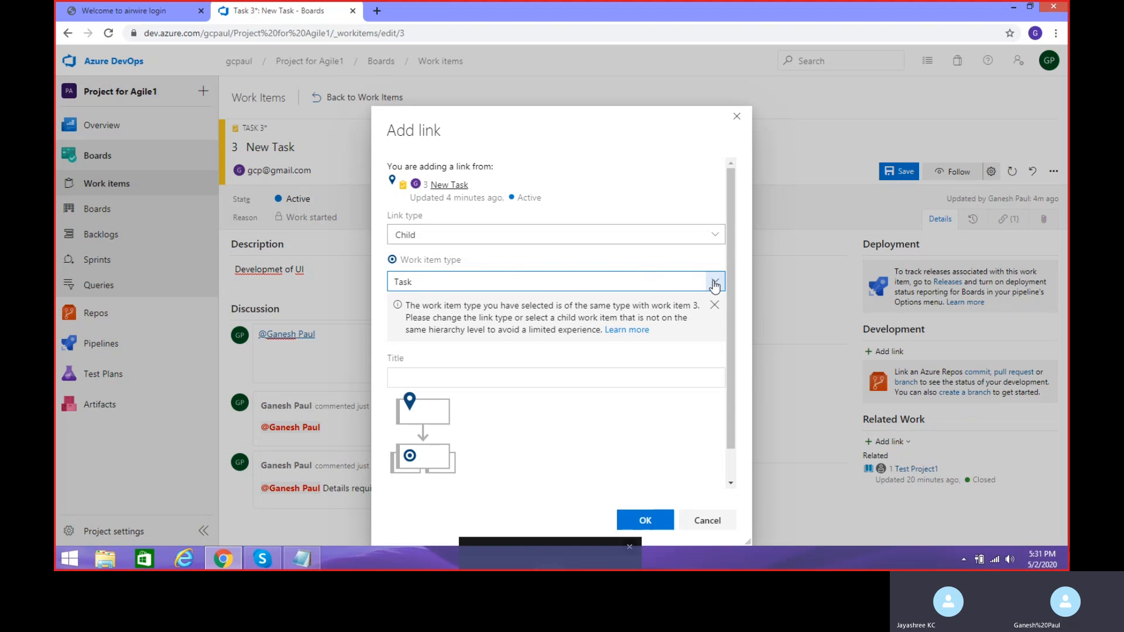
left_click(714, 284)
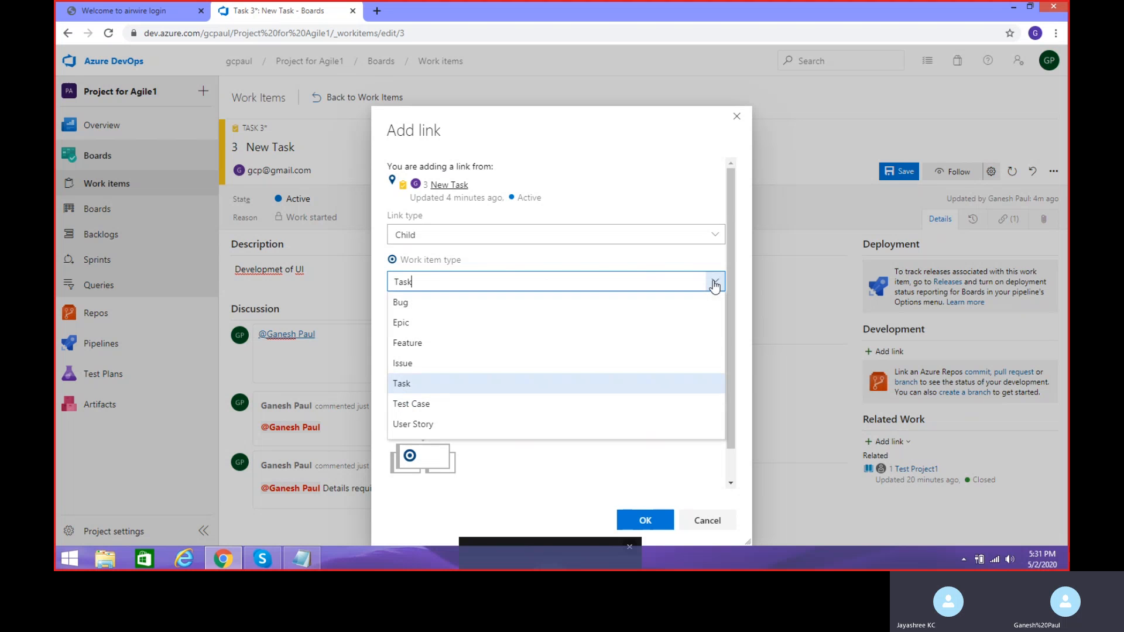
left_click(430, 363)
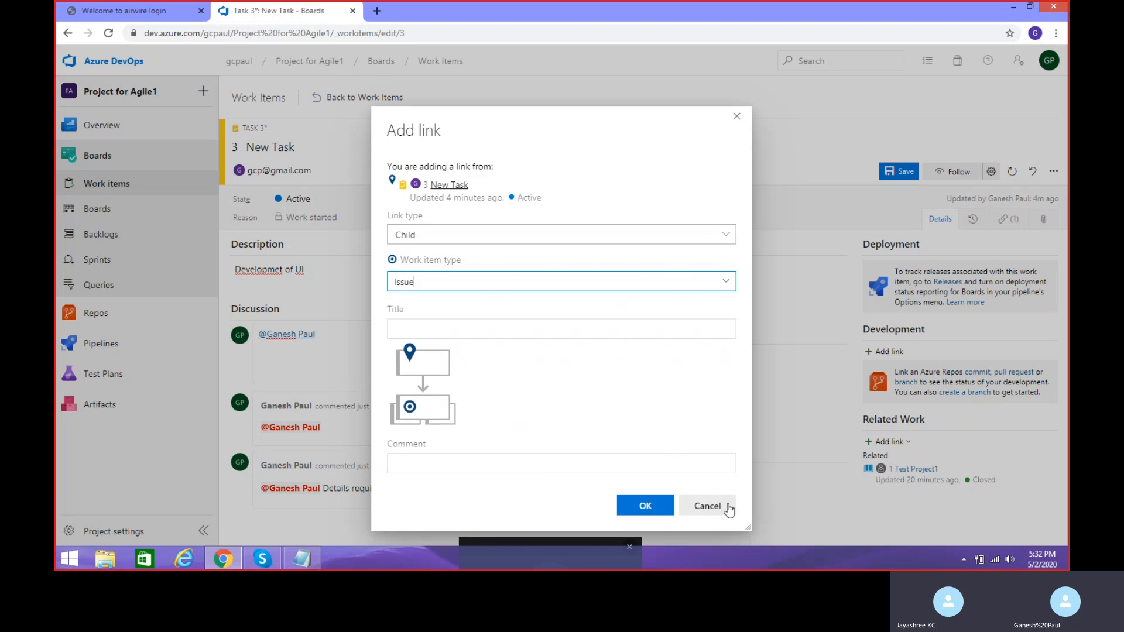
- Try Tested By as the link type for the new item and dismiss the advertisement notification
left_click(728, 236)
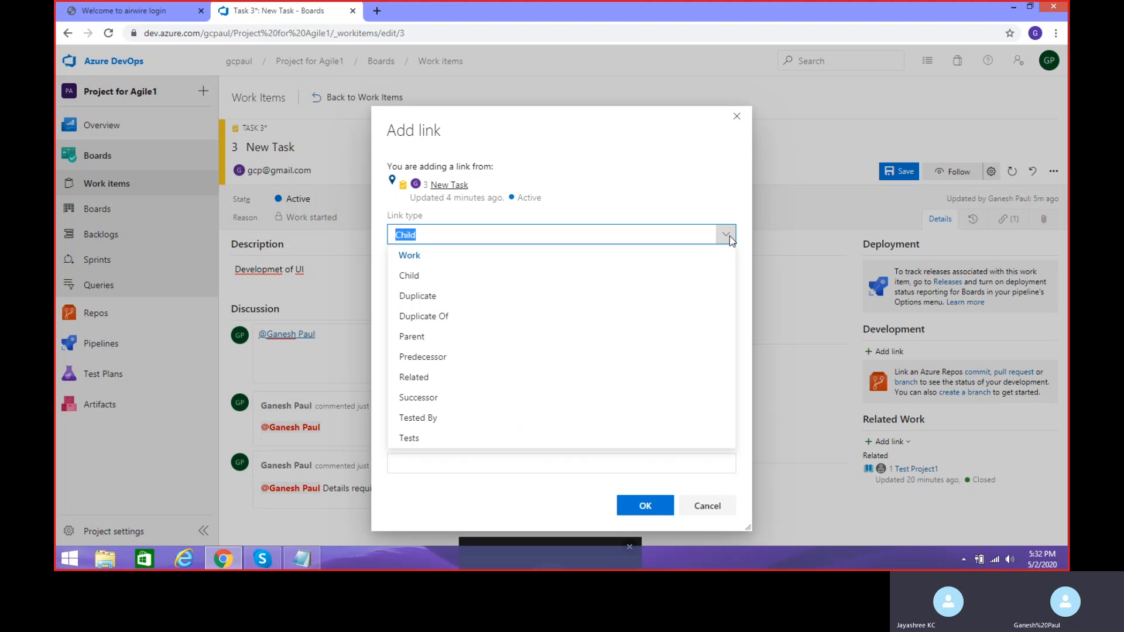
left_click(727, 419)
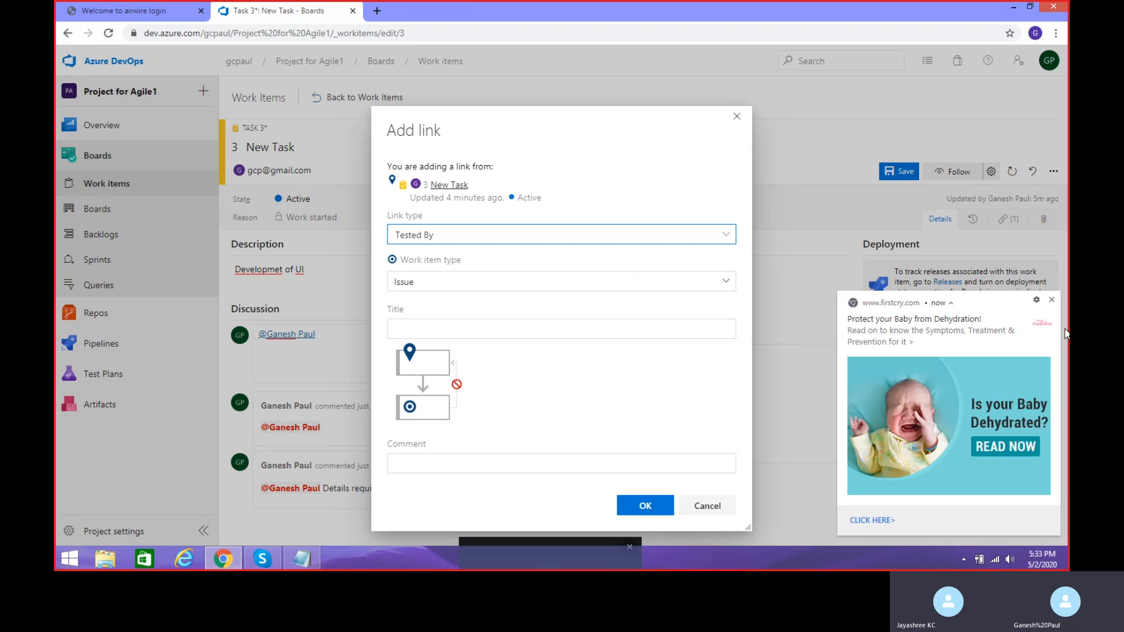
left_click(1052, 299)
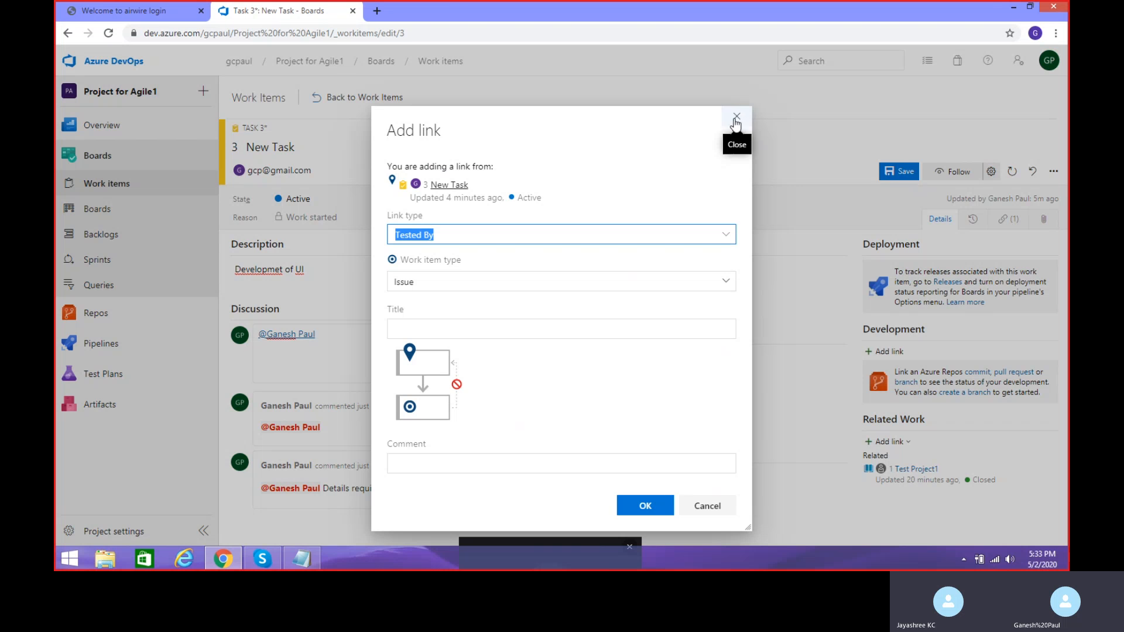
- Set the link type to Parent and the new item's work item type to User Story
mouse_move(429, 358)
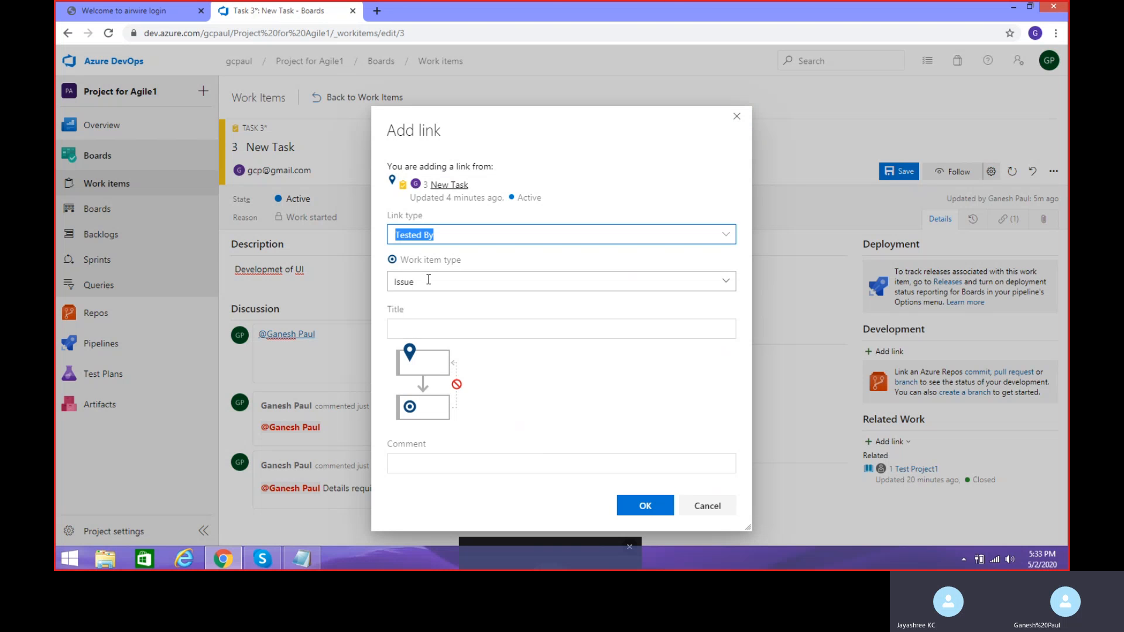
left_click(725, 234)
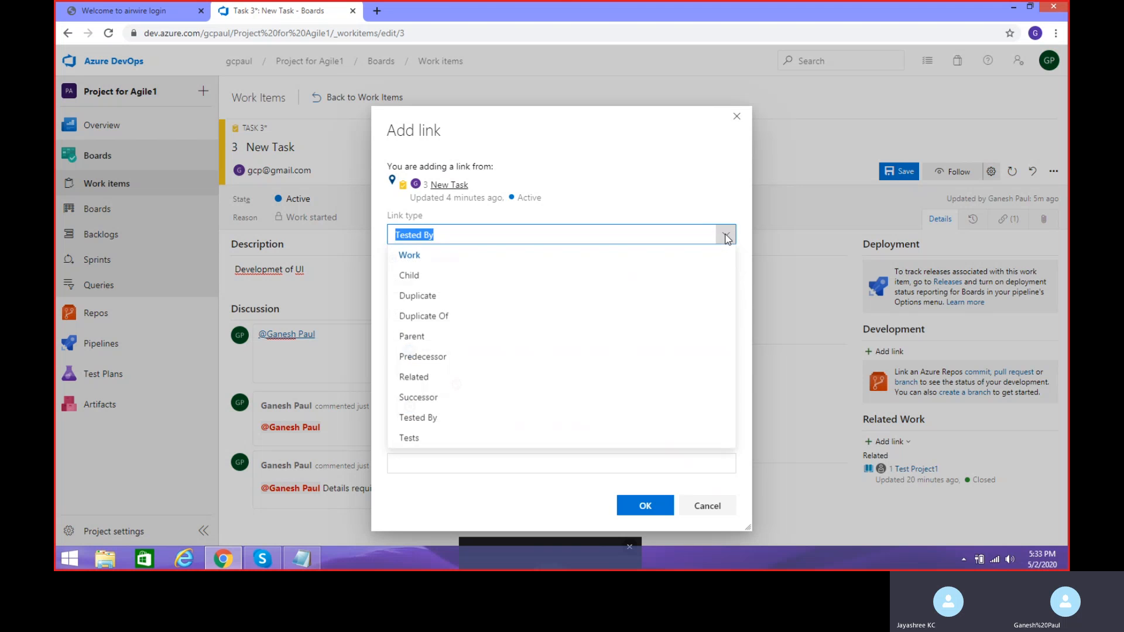
left_click(442, 337)
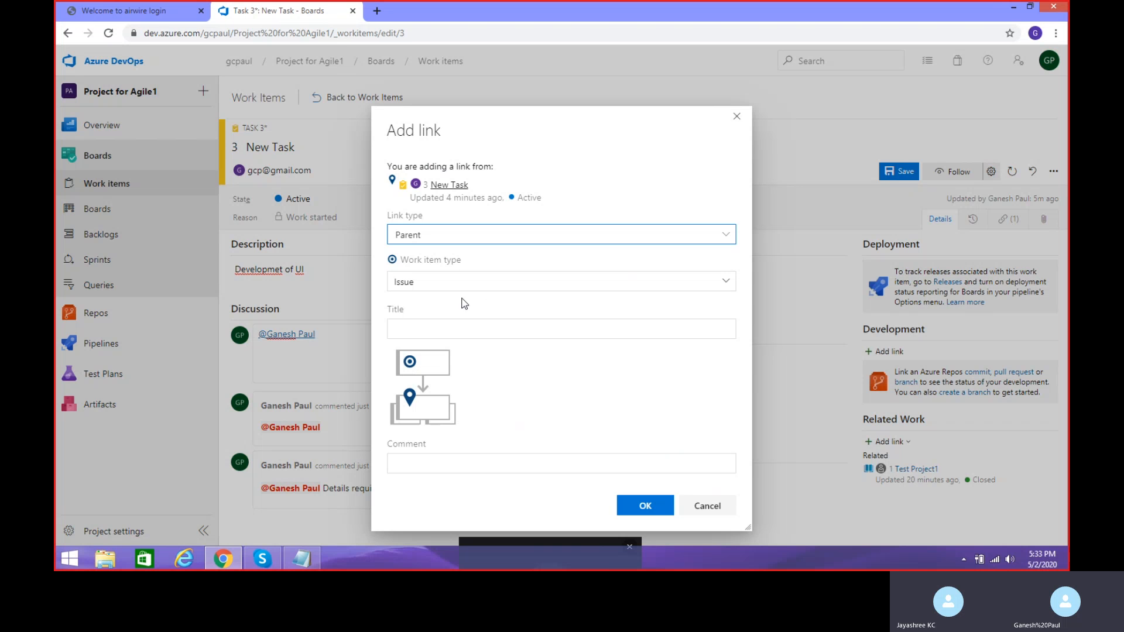
left_click(727, 284)
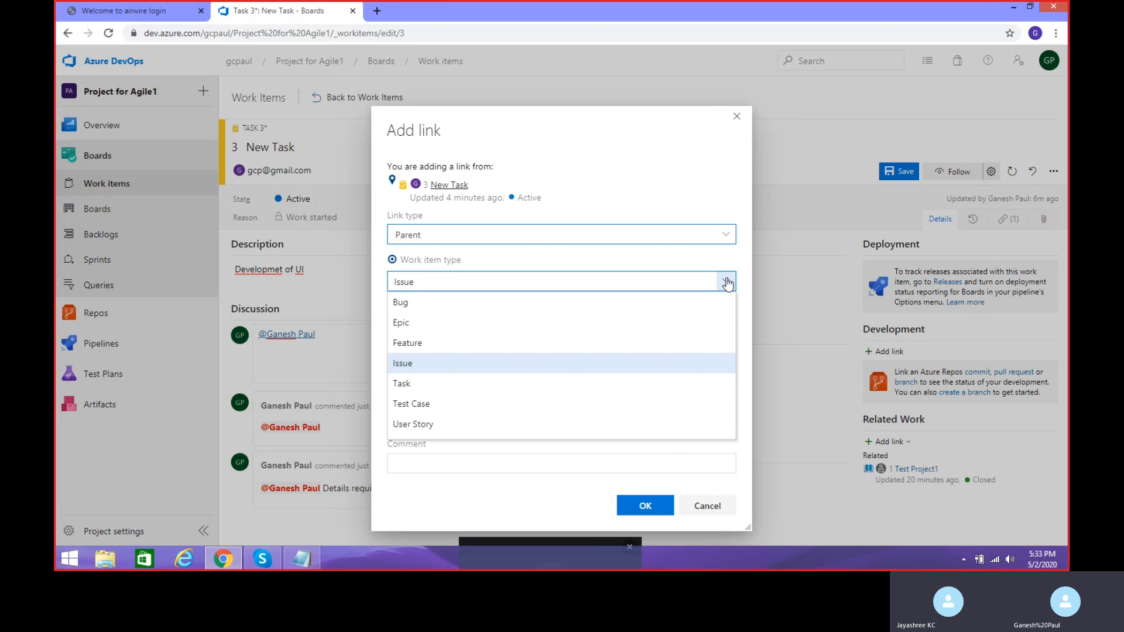
left_click(460, 426)
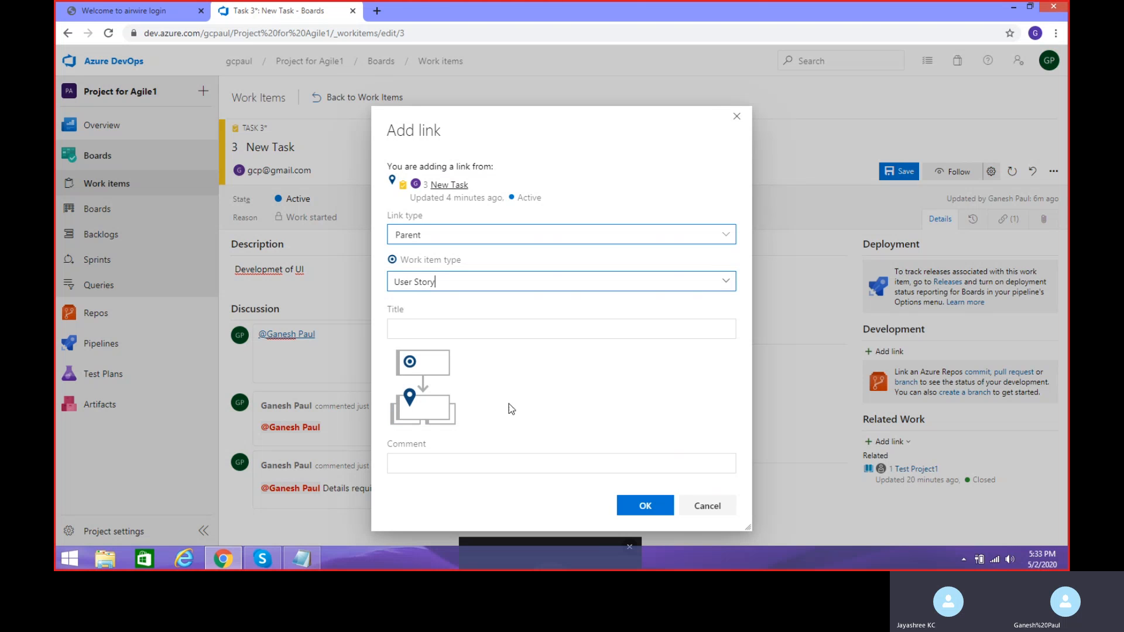
- Title the new parent user story Test2, create it, and save and close it
left_click(501, 332)
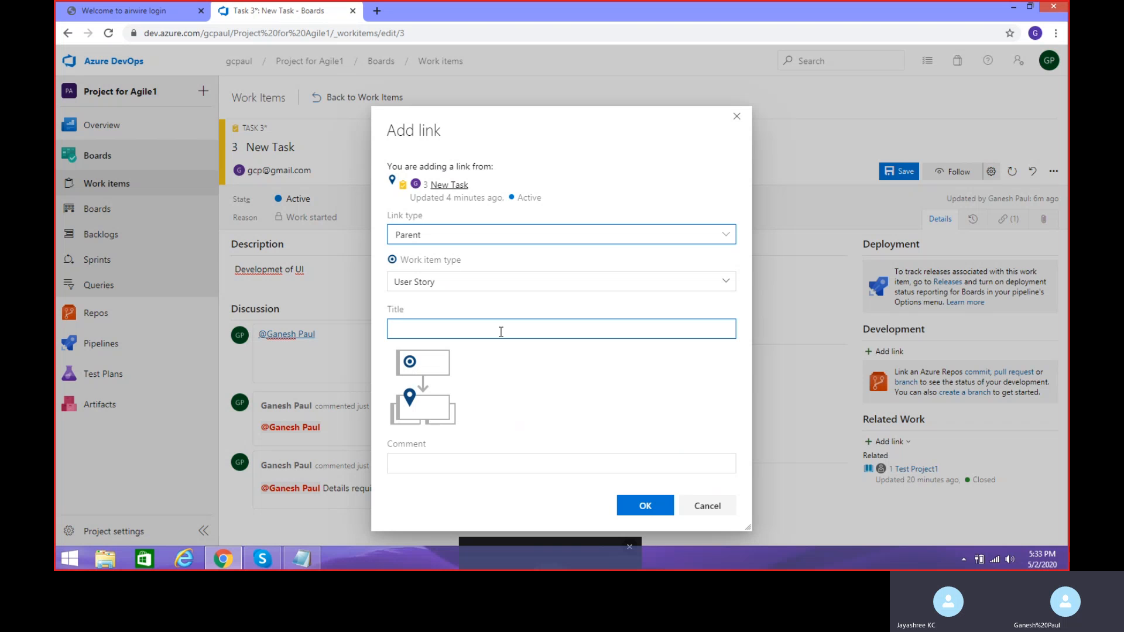
type("Test2")
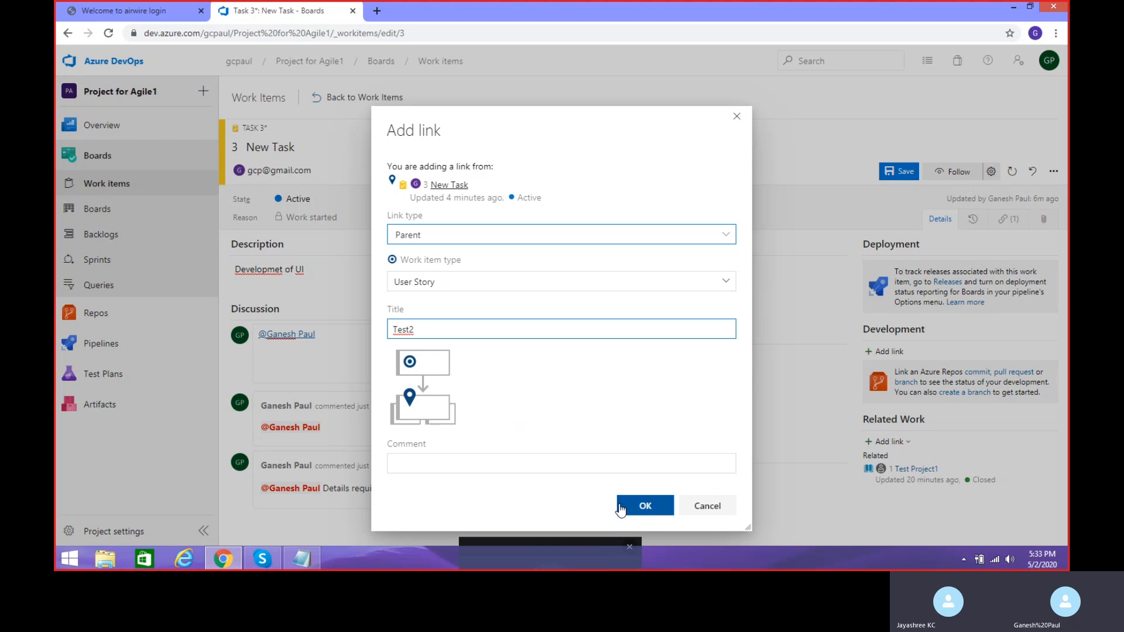
left_click(645, 510)
left_click(650, 507)
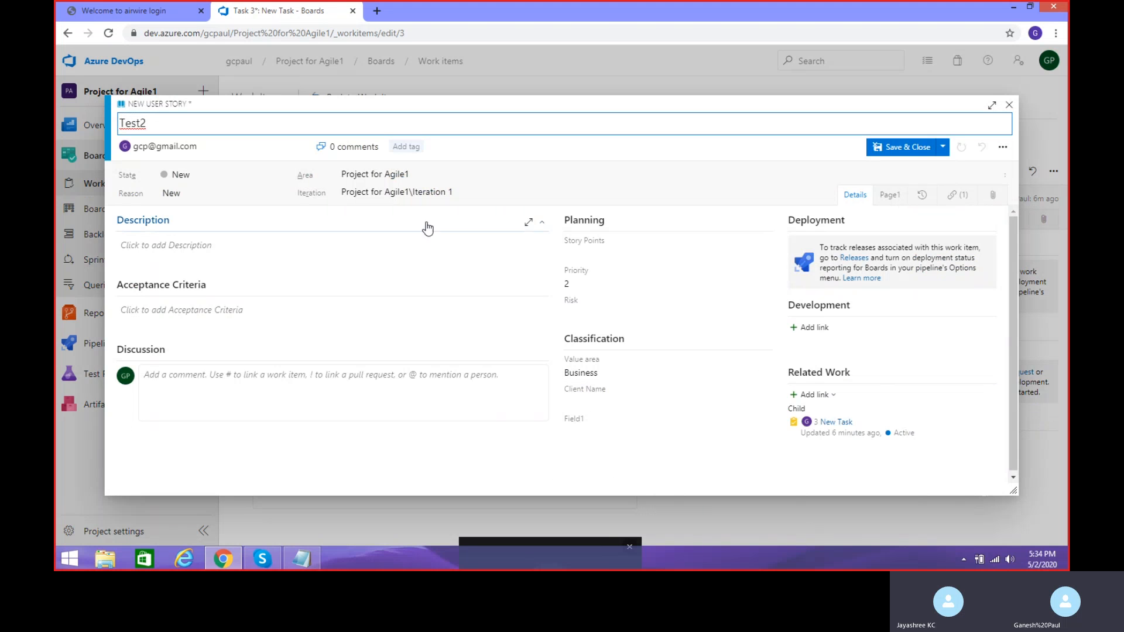
left_click(908, 148)
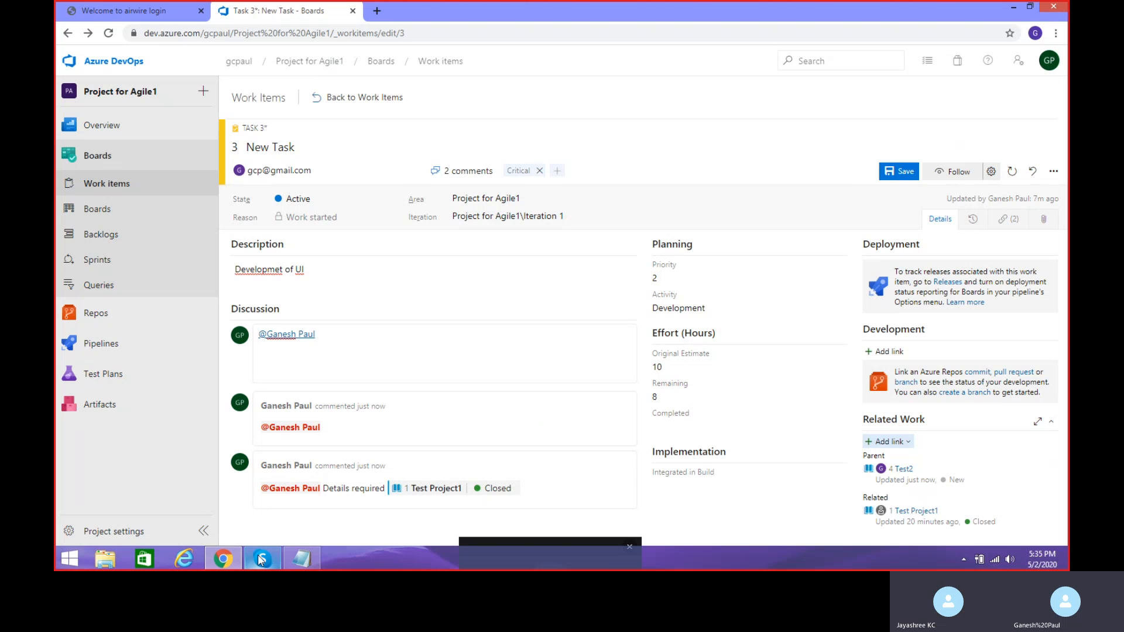
- Switch to the Skype call window
mouse_move(262, 560)
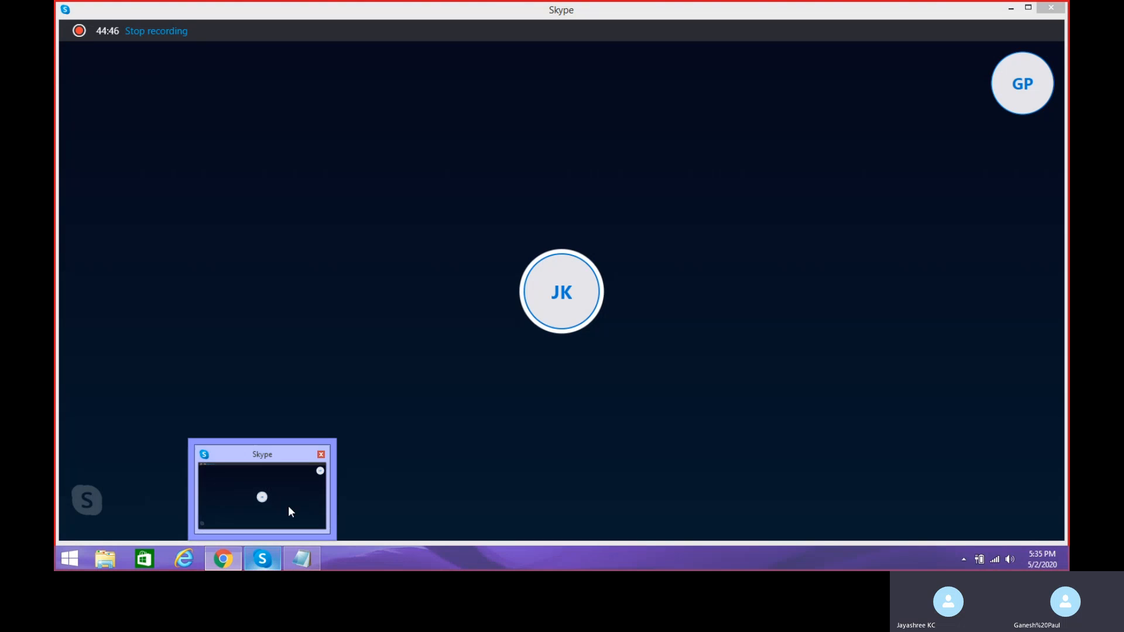
left_click(289, 507)
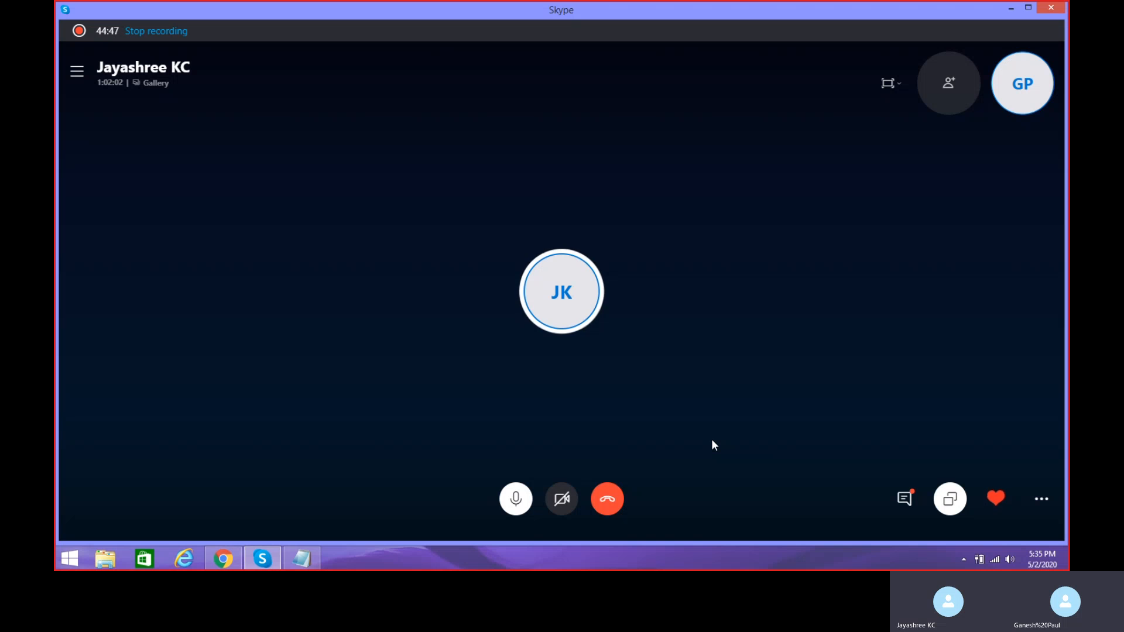